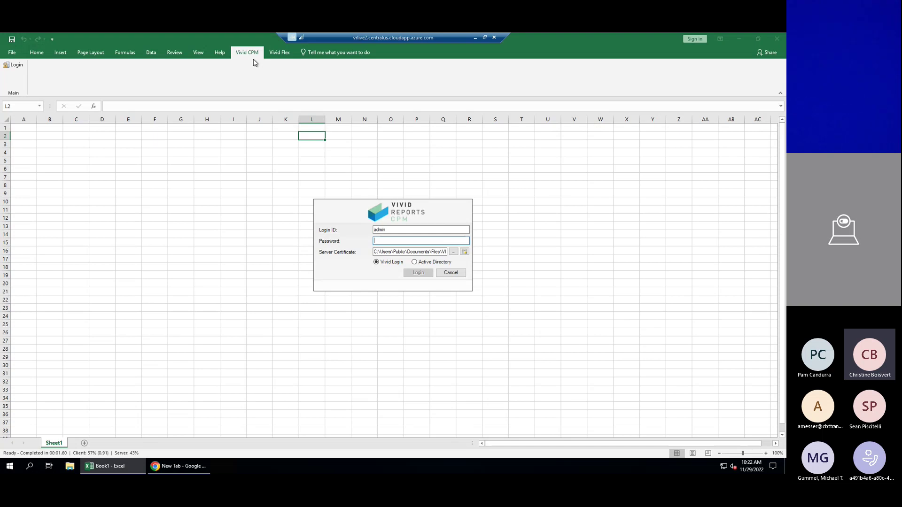
Sign in with the account password and show the Main list of four report files.
{"action": "type", "text": "admin"}
{"action": "key", "text": "Return"}
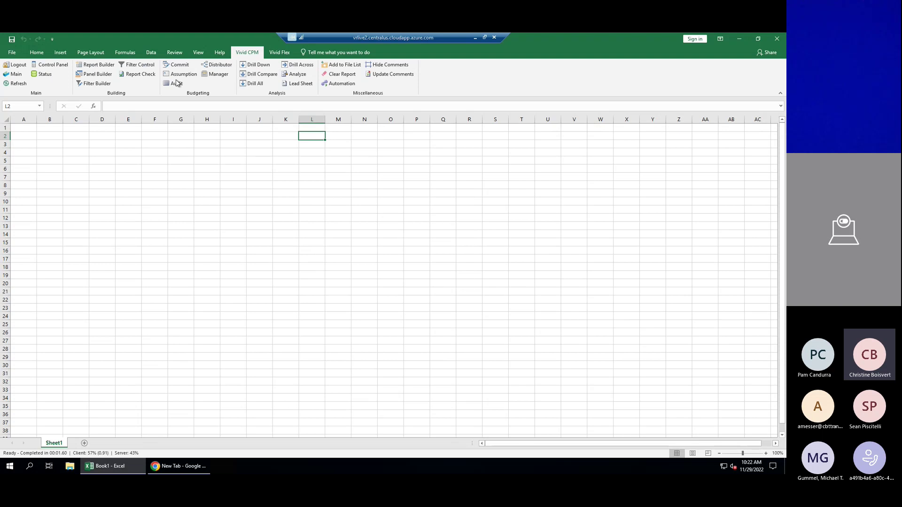
{"action": "left_click", "coordinate": [14, 74]}
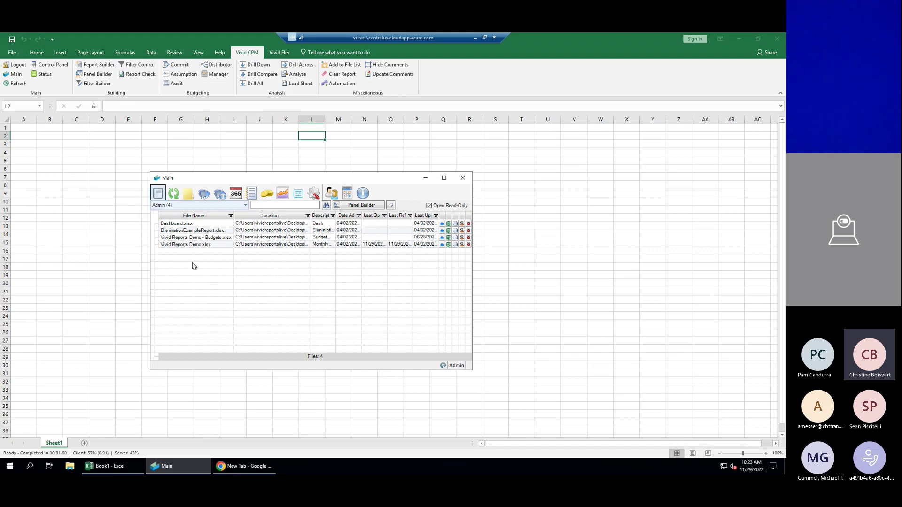
Open Vivid Reports Demo.xlsx, close the file list, and inspect formulas in G18, E22, E18 and E20.
{"action": "double_click", "coordinate": [217, 245]}
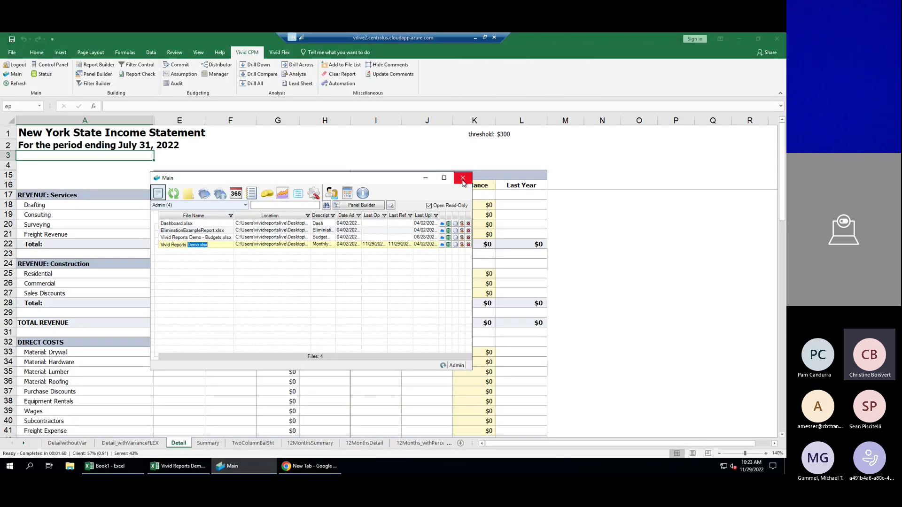
{"action": "left_click", "coordinate": [463, 177]}
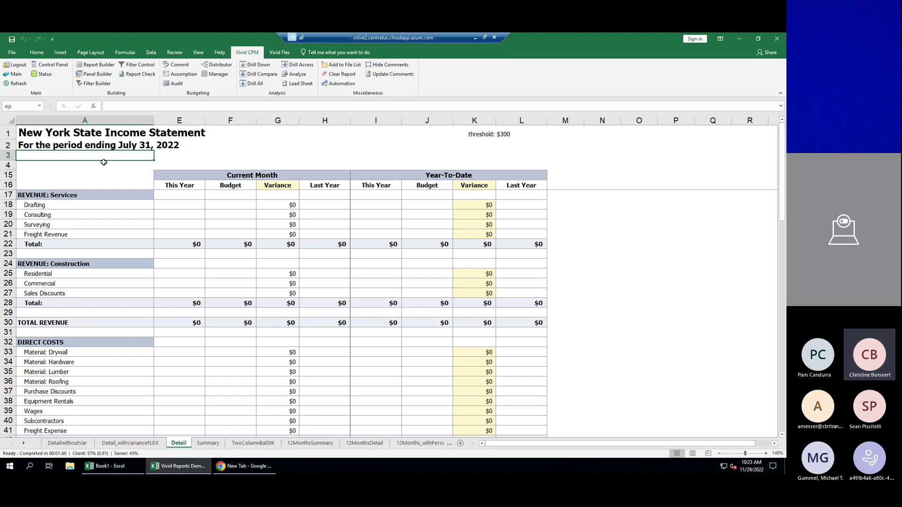
{"action": "left_click", "coordinate": [287, 205]}
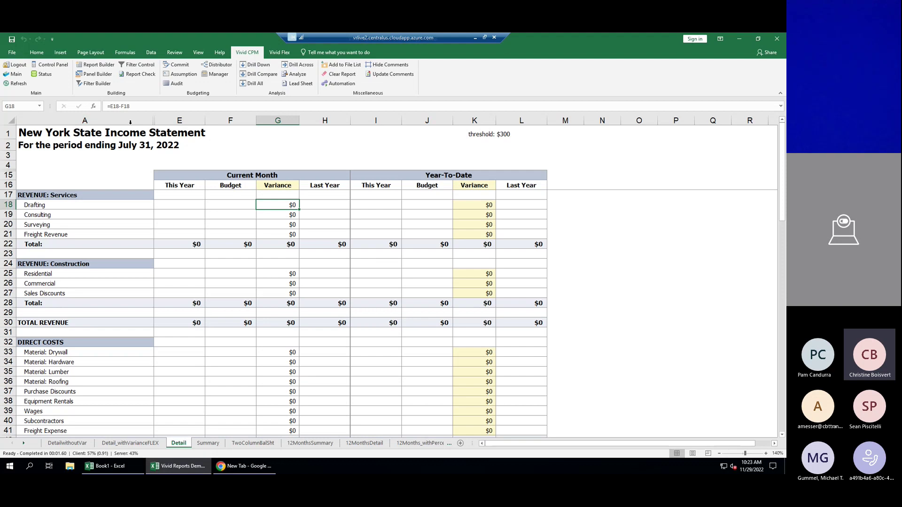
{"action": "left_click", "coordinate": [180, 245]}
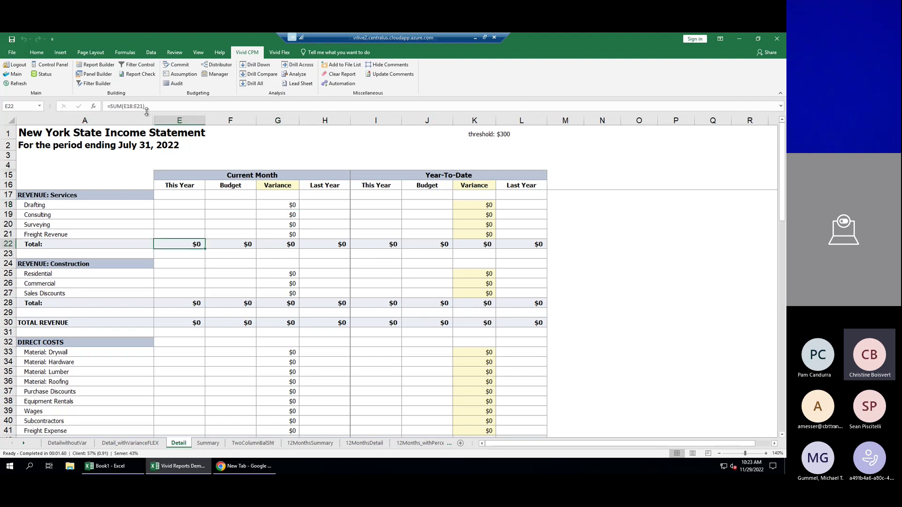
{"action": "left_click", "coordinate": [188, 207]}
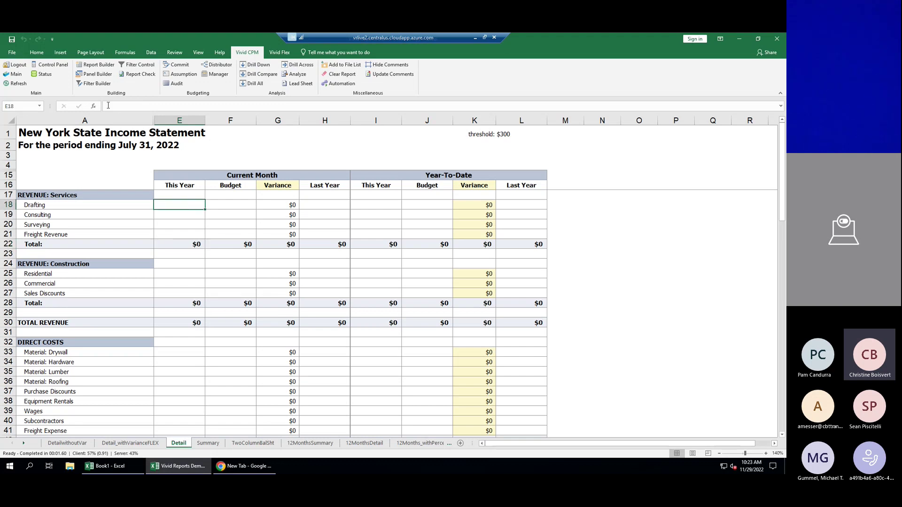
{"action": "left_click", "coordinate": [169, 214]}
{"action": "left_click", "coordinate": [170, 229]}
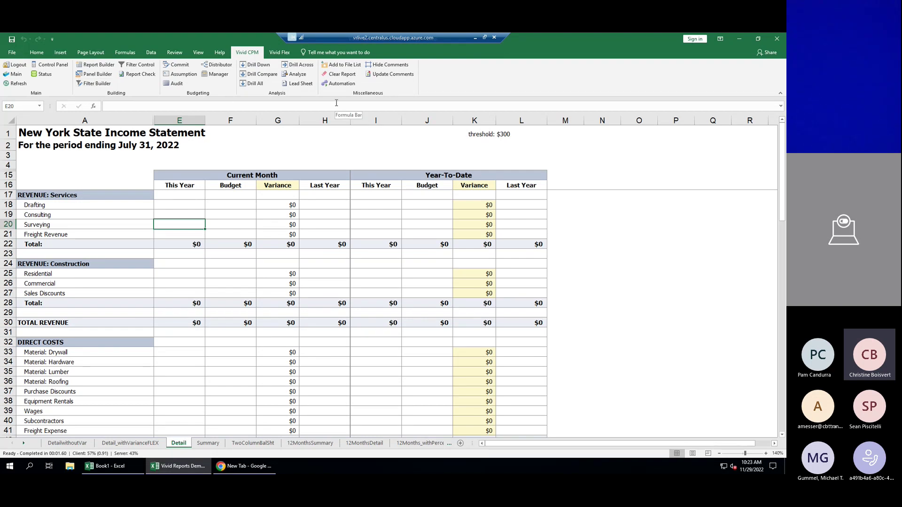
Refresh the Income Statement for New York State and July, filling total revenue to $223,639.
{"action": "left_click", "coordinate": [61, 65]}
{"action": "left_click_drag", "start_coordinate": [406, 251], "coordinate": [323, 115]}
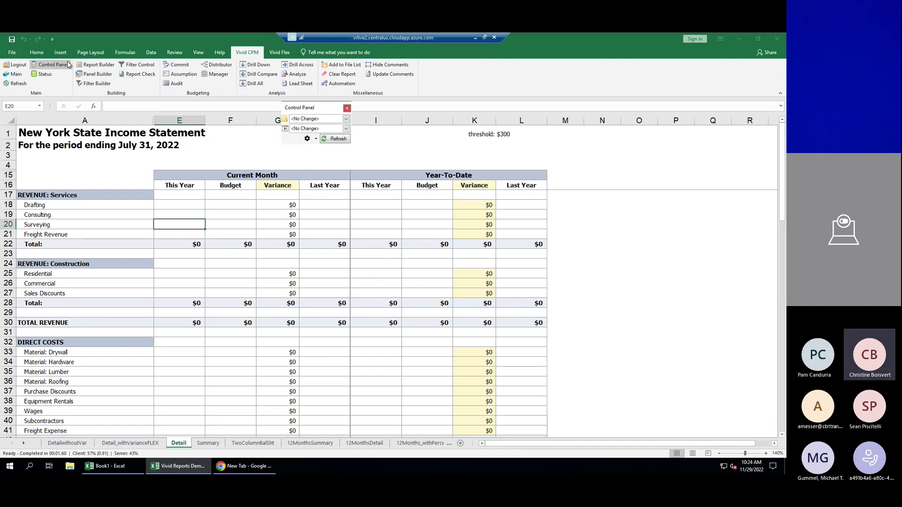
{"action": "left_click", "coordinate": [346, 119]}
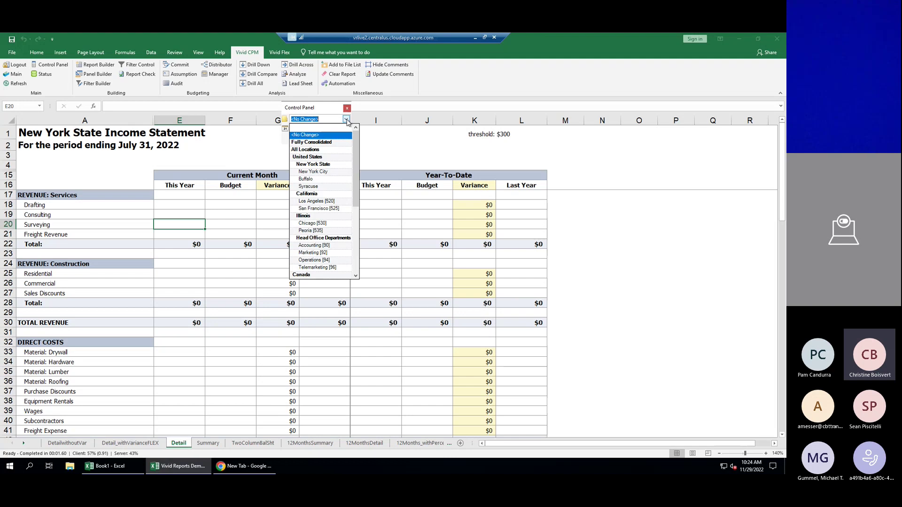
{"action": "left_click", "coordinate": [330, 164]}
{"action": "left_click", "coordinate": [346, 129]}
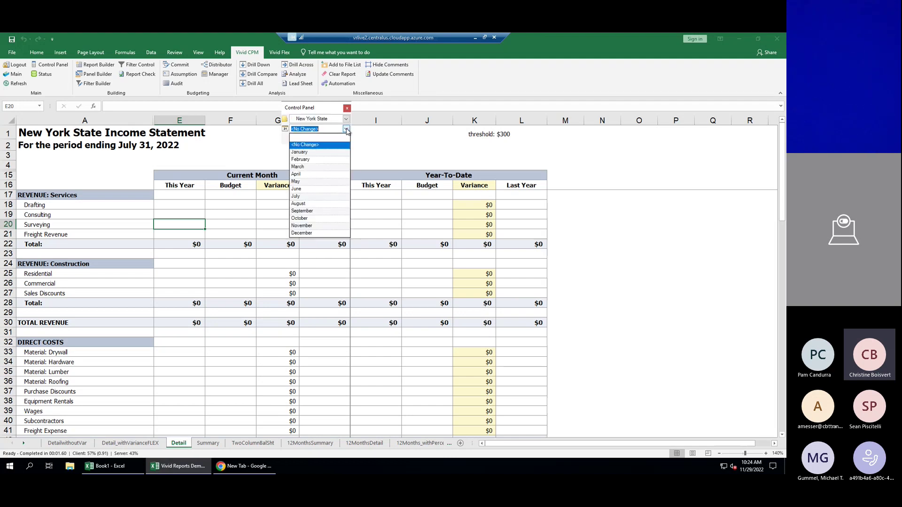
{"action": "left_click", "coordinate": [299, 197]}
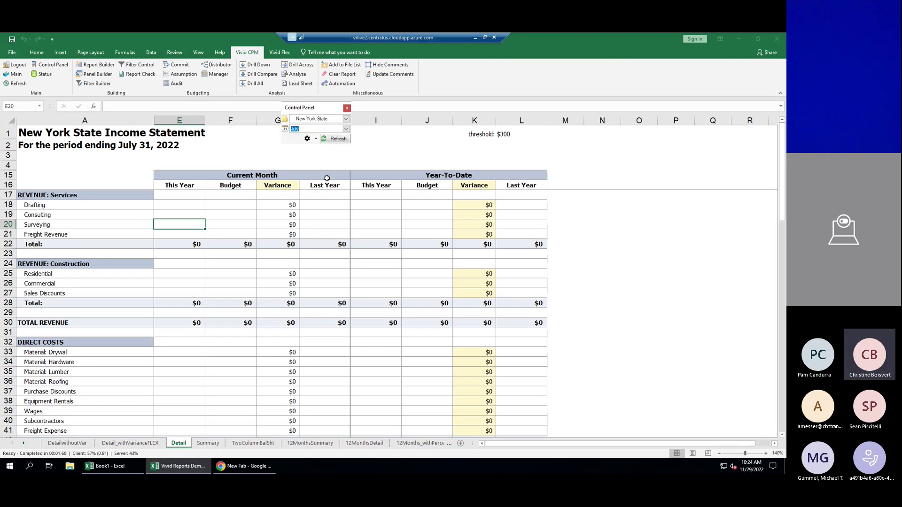
{"action": "left_click", "coordinate": [336, 139]}
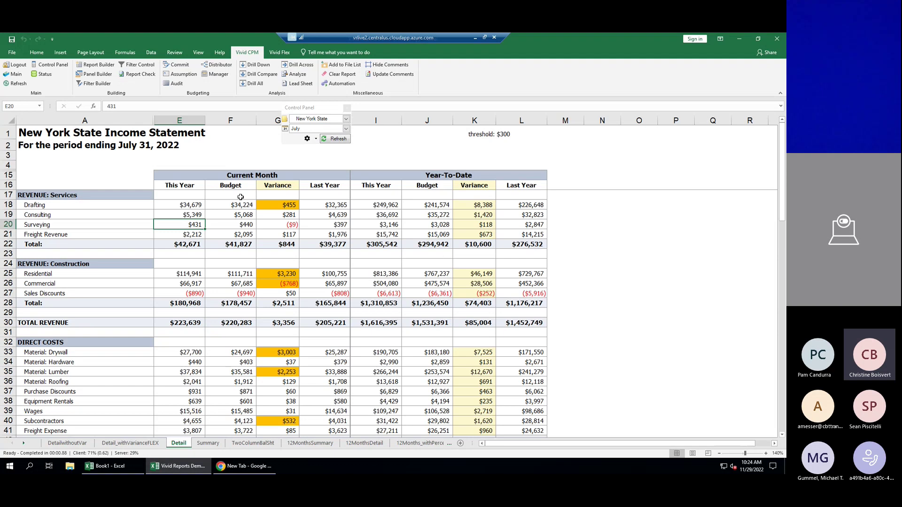
{"action": "left_click", "coordinate": [192, 207]}
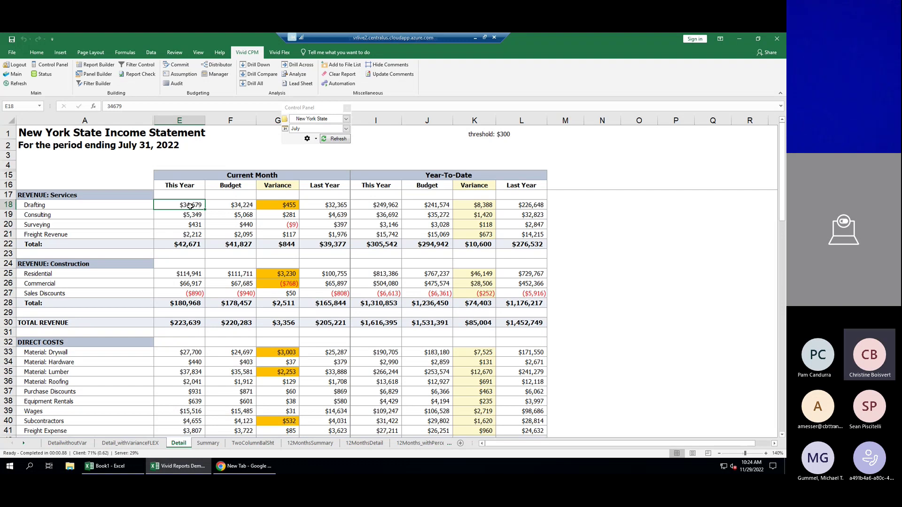
Drill into the $34,679 Drafting amount, filter by Plans accounts, and view journal 1108 details.
{"action": "left_click", "coordinate": [250, 64]}
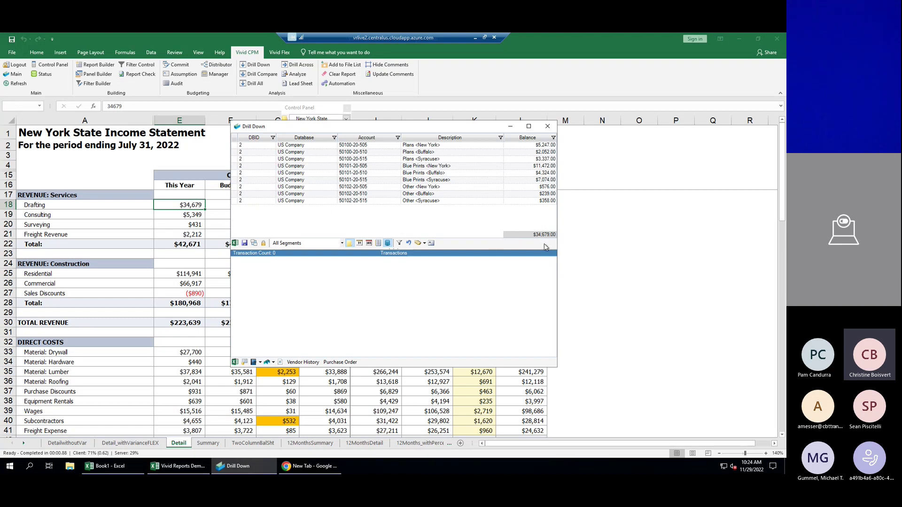
{"action": "left_click", "coordinate": [381, 152]}
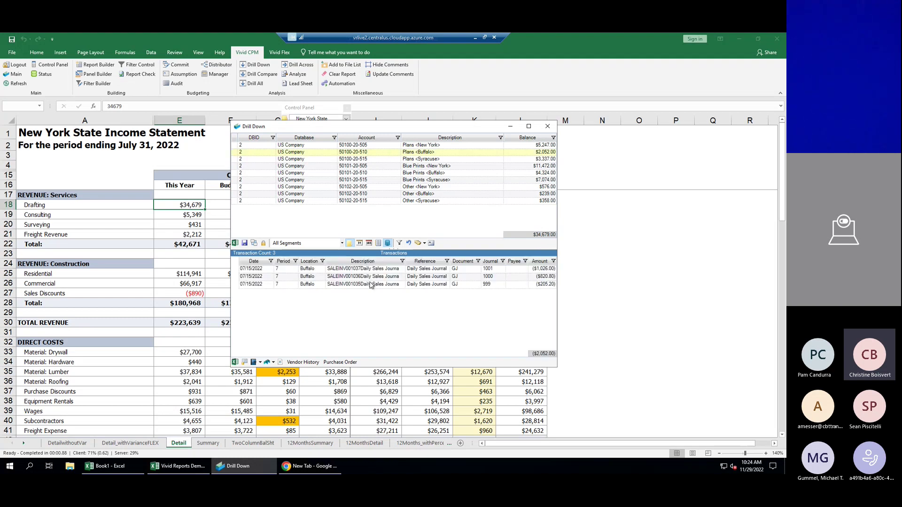
{"action": "left_click", "coordinate": [417, 243]}
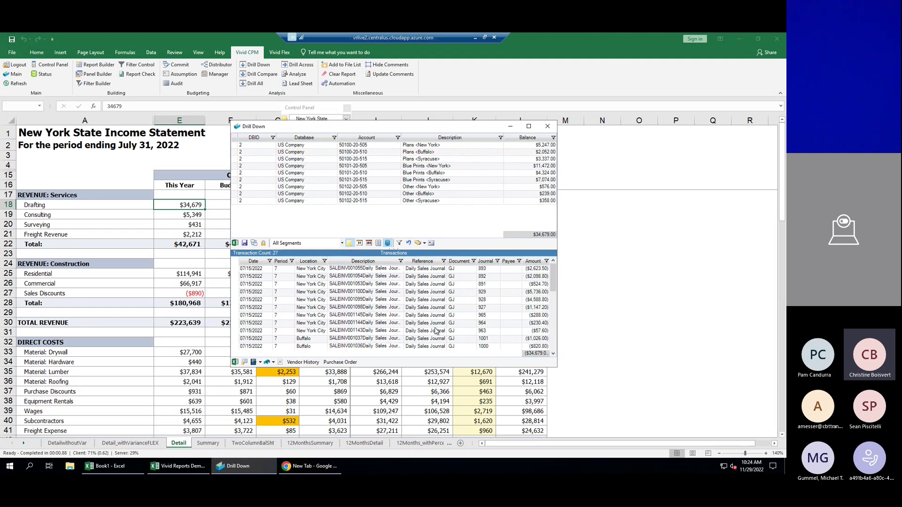
{"action": "left_click", "coordinate": [423, 160]}
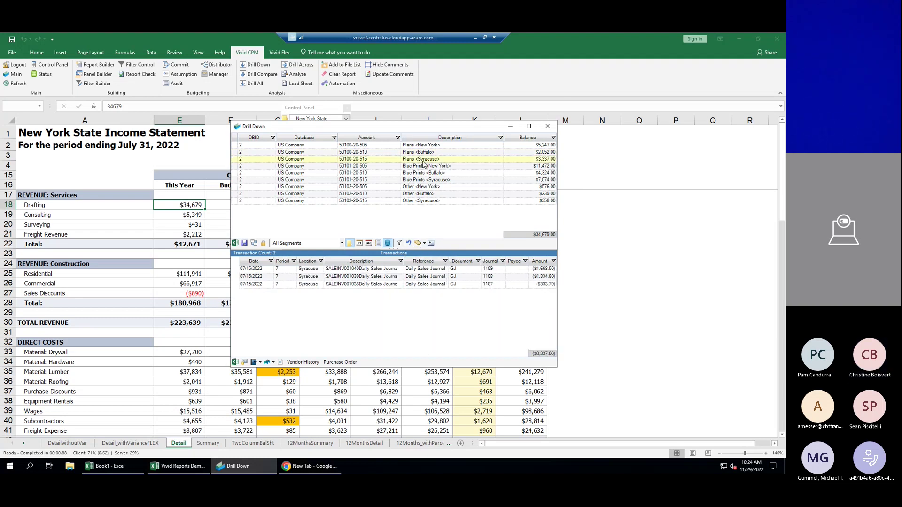
{"action": "left_click", "coordinate": [345, 277]}
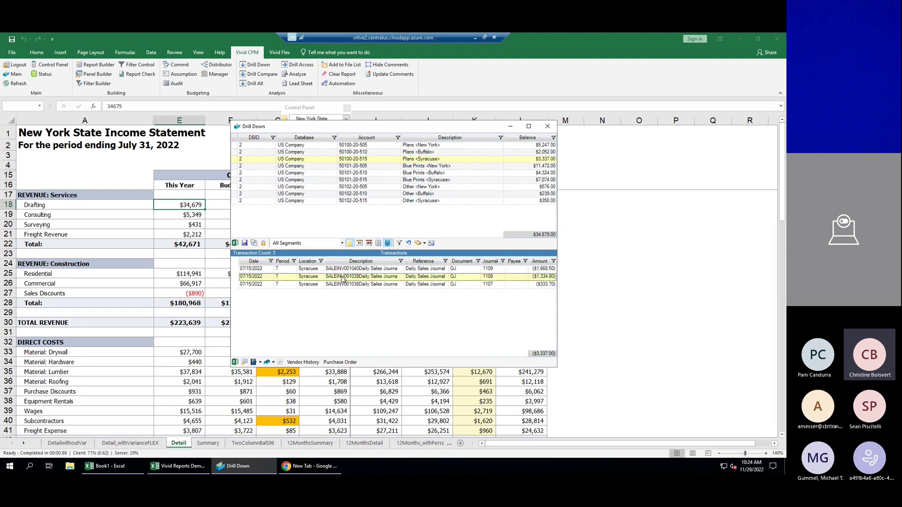
{"action": "left_click", "coordinate": [245, 365]}
{"action": "mouse_move", "coordinate": [490, 179]}
{"action": "left_mouse_down"}
{"action": "mouse_move", "coordinate": [490, 254]}
{"action": "mouse_move", "coordinate": [489, 193]}
{"action": "left_mouse_up"}
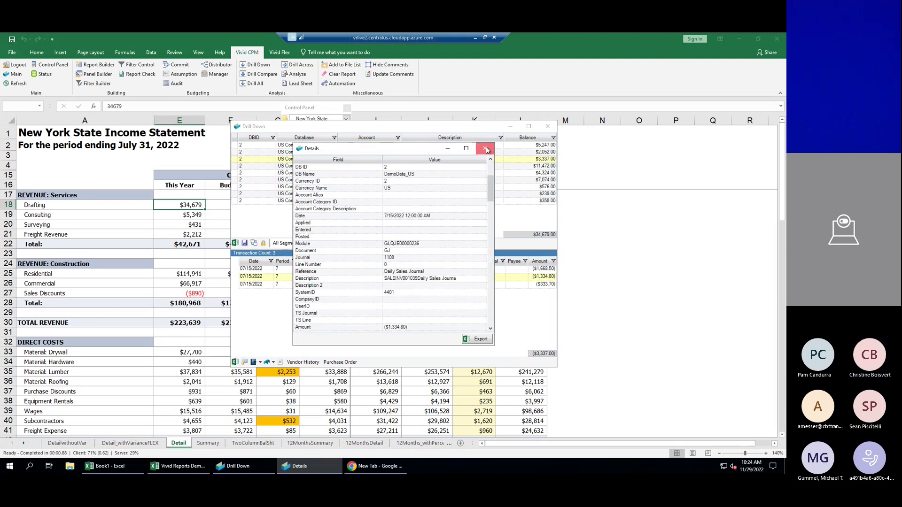
{"action": "left_click", "coordinate": [486, 150]}
Drill into Advertising And Promotion and select the $2,371 TV <Syracuse> transaction.
{"action": "scroll", "coordinate": [169, 370], "scroll_direction": "down", "scroll_amount": 2}
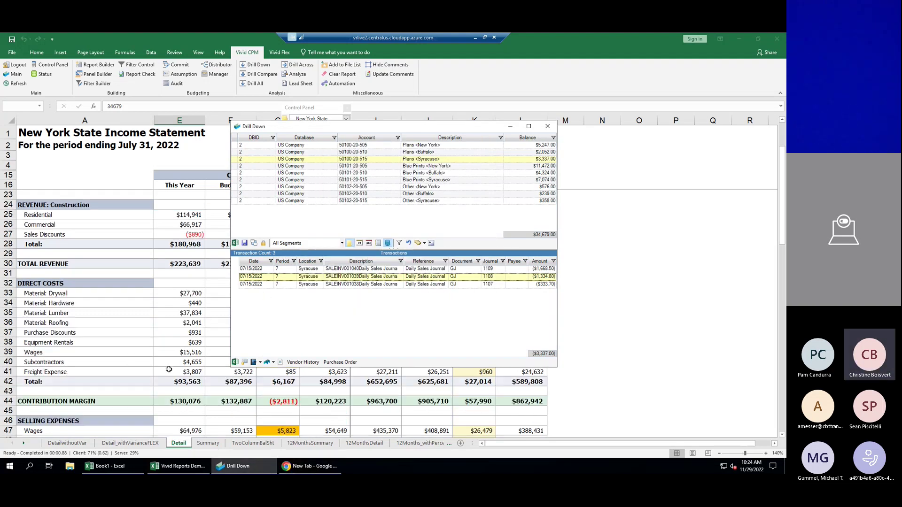
{"action": "scroll", "coordinate": [169, 370], "scroll_direction": "down", "scroll_amount": 4}
{"action": "left_click", "coordinate": [197, 352]}
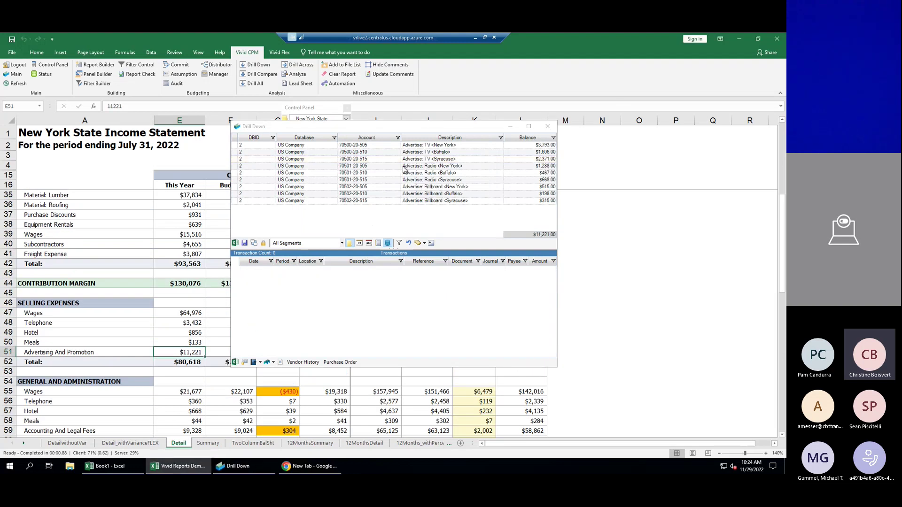
{"action": "left_click", "coordinate": [428, 160]}
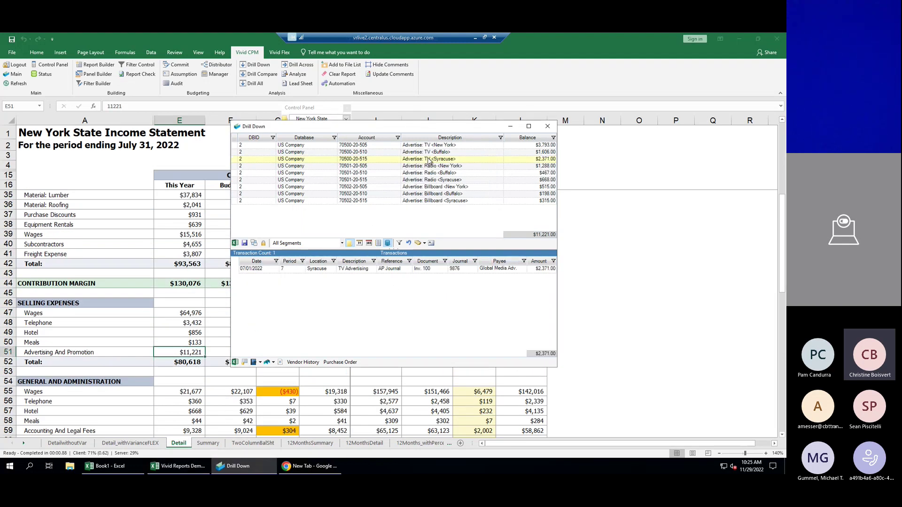
{"action": "left_click", "coordinate": [380, 272]}
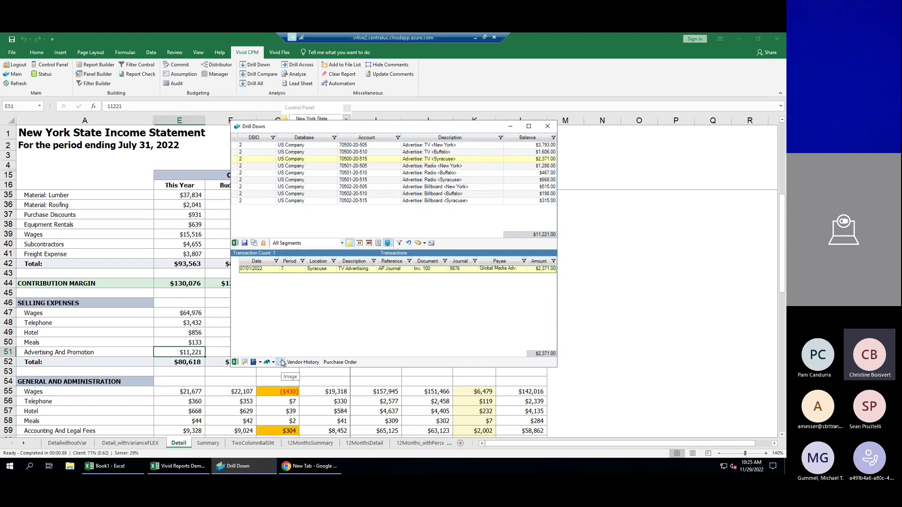
{"action": "left_click", "coordinate": [282, 362]}
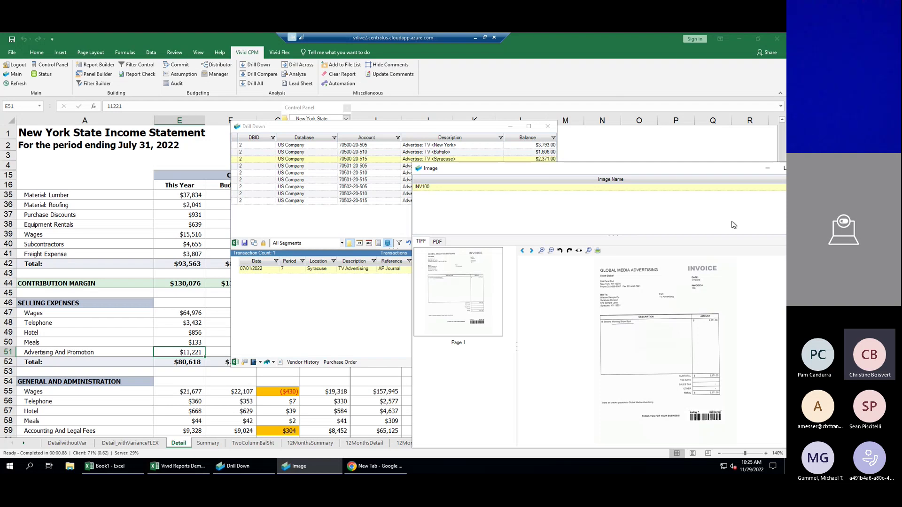
{"action": "left_click_drag", "start_coordinate": [610, 169], "coordinate": [543, 169]}
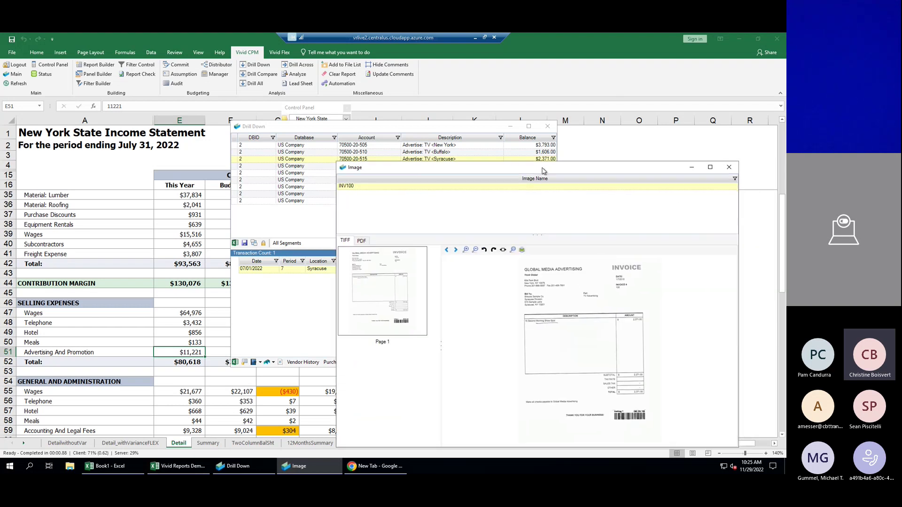
{"action": "left_click", "coordinate": [729, 168]}
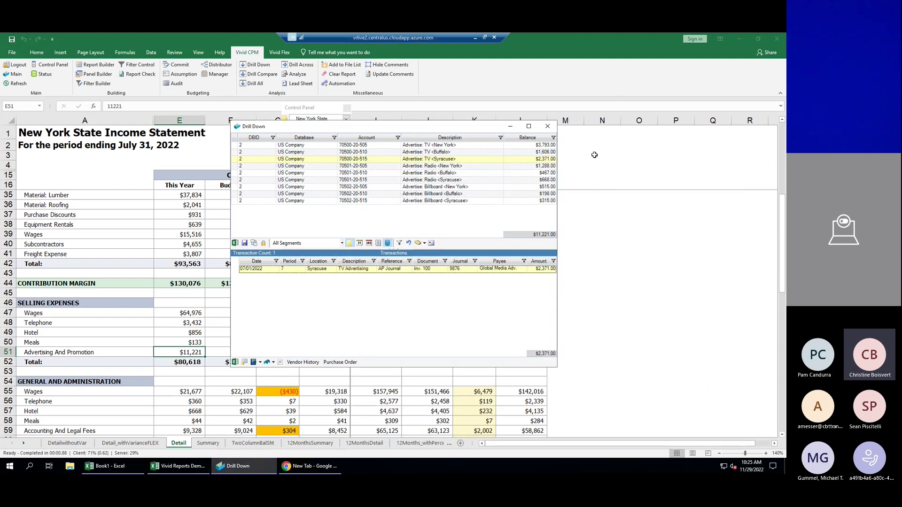
{"action": "left_click", "coordinate": [547, 126]}
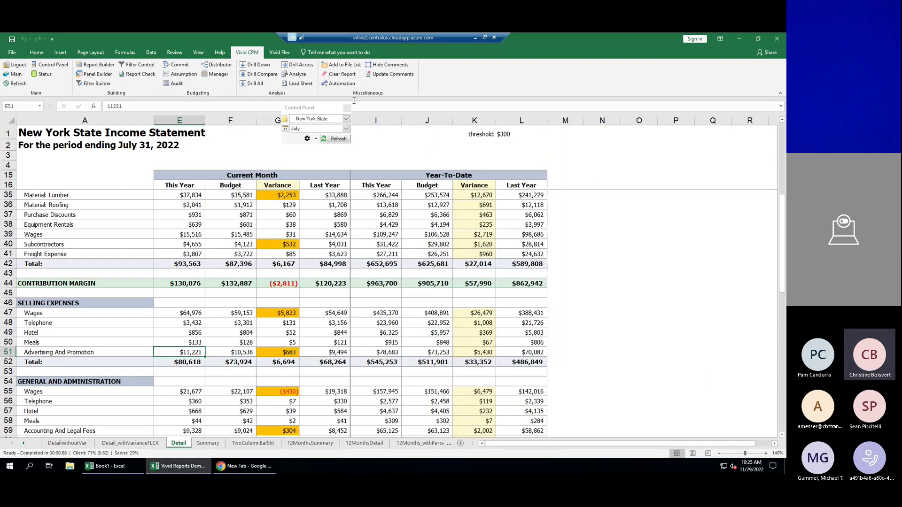
{"action": "left_click", "coordinate": [250, 67]}
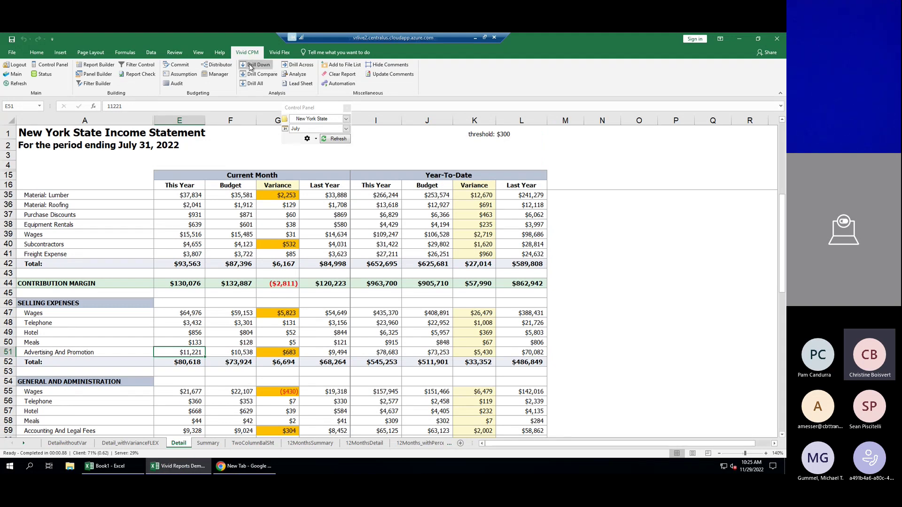
{"action": "left_click", "coordinate": [292, 67]}
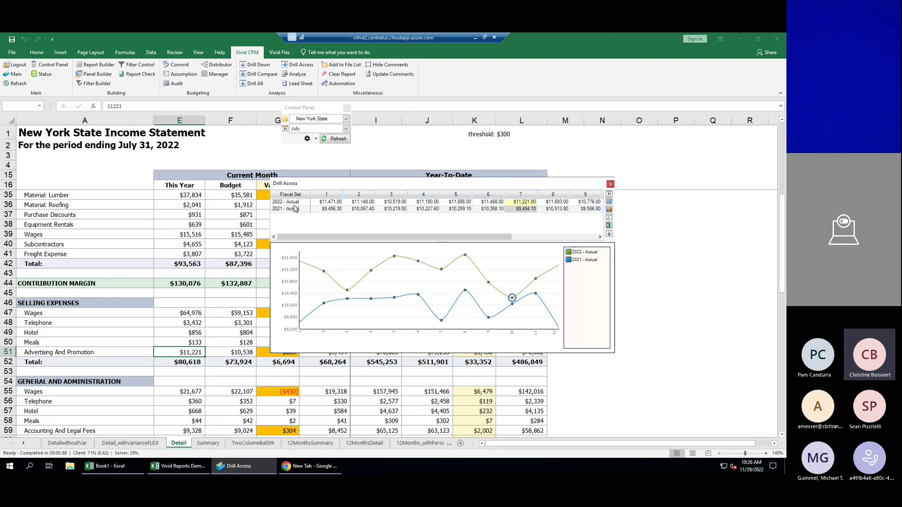
{"action": "left_click", "coordinate": [609, 218]}
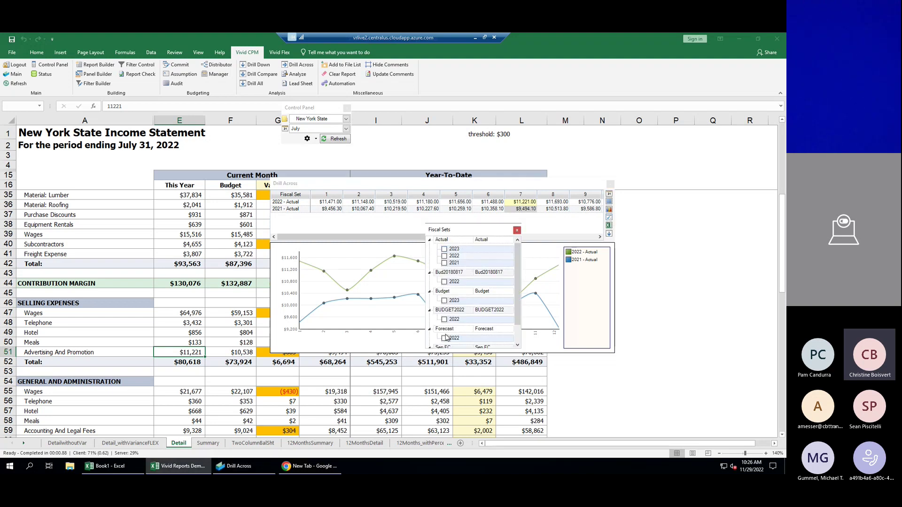
{"action": "left_click", "coordinate": [517, 231]}
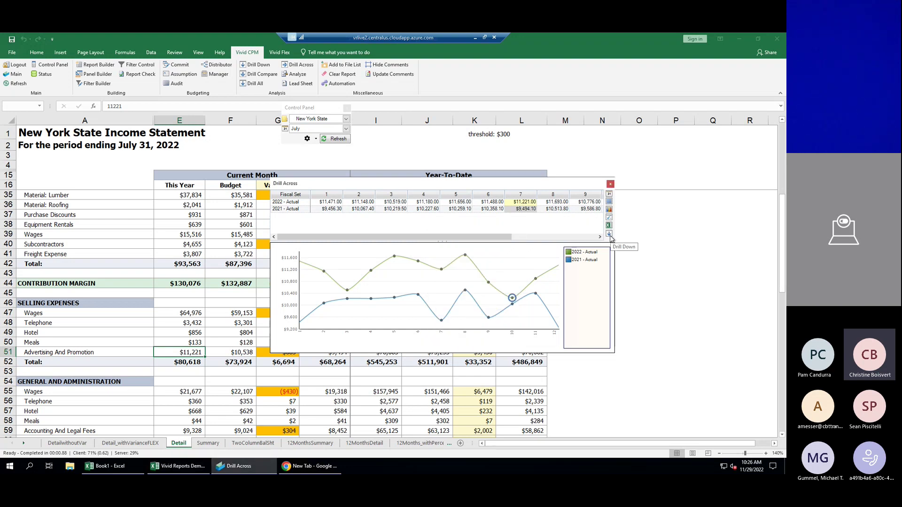
{"action": "left_click", "coordinate": [608, 202]}
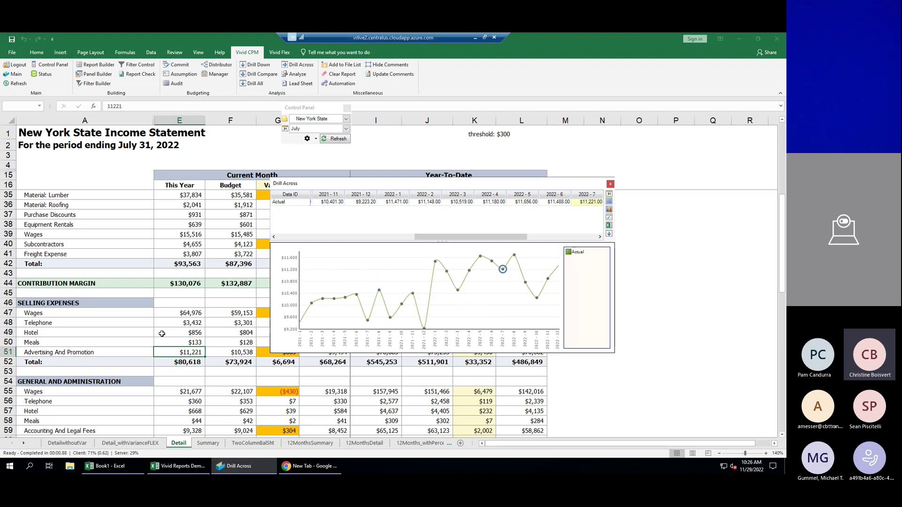
{"action": "left_click", "coordinate": [189, 323]}
{"action": "left_click", "coordinate": [192, 311]}
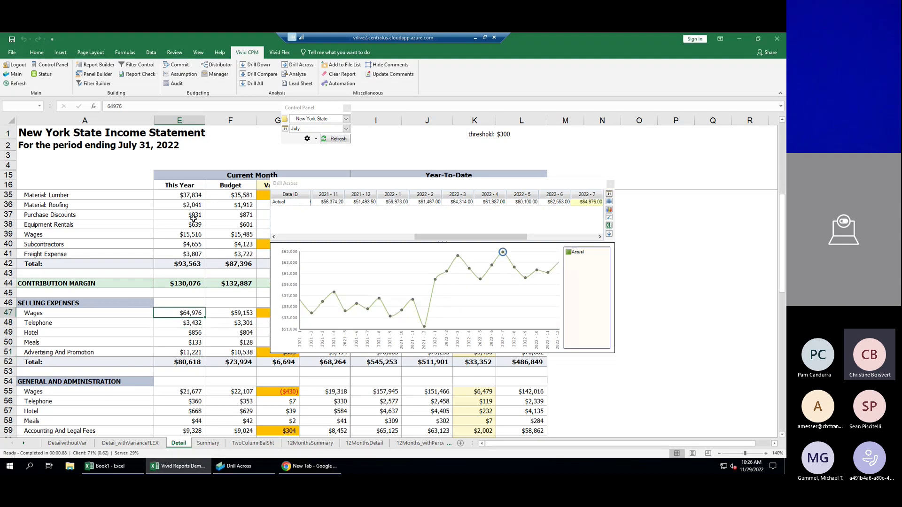
{"action": "left_click", "coordinate": [190, 215]}
{"action": "left_click", "coordinate": [191, 234]}
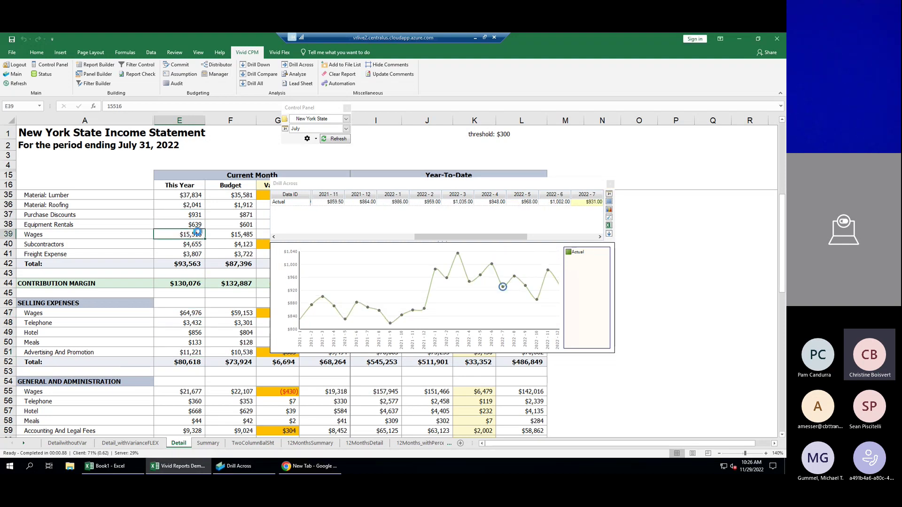
{"action": "left_click", "coordinate": [606, 205]}
{"action": "left_click", "coordinate": [606, 205]}
{"action": "left_click", "coordinate": [191, 196]}
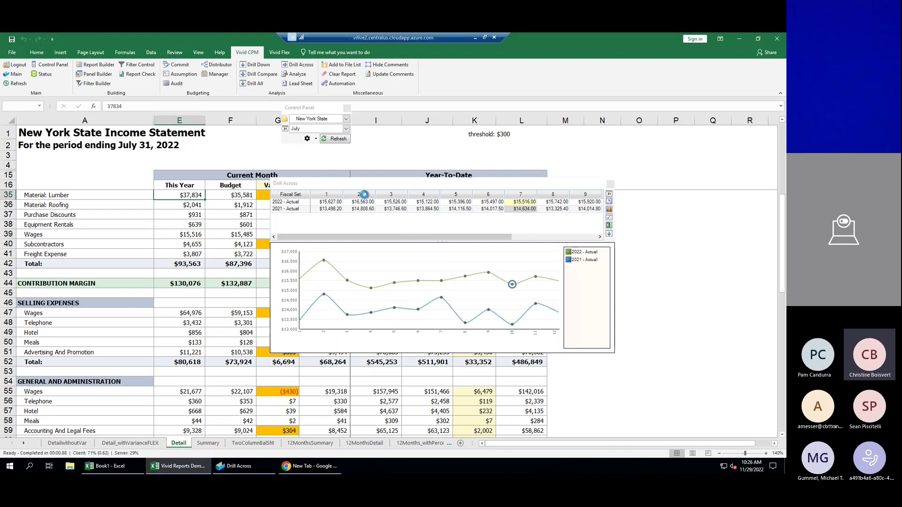
{"action": "left_click", "coordinate": [610, 184]}
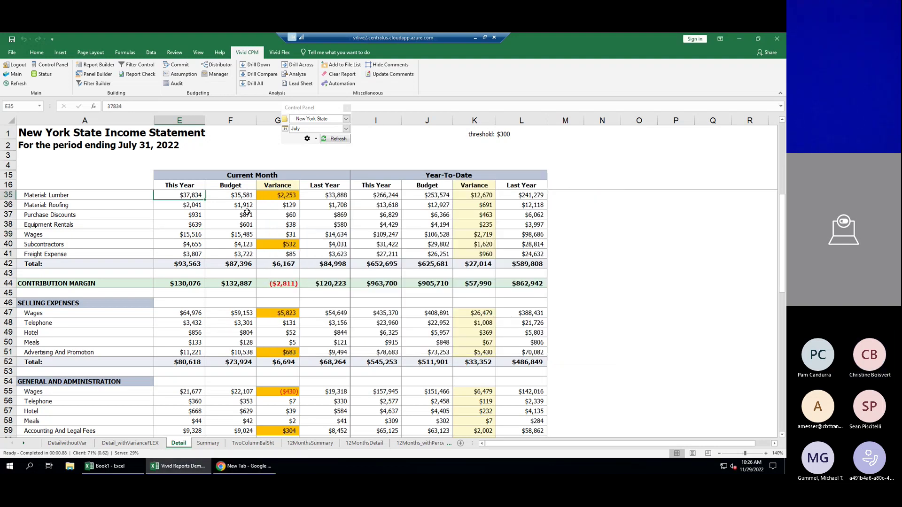
{"action": "scroll", "coordinate": [246, 214], "scroll_direction": "up", "scroll_amount": 6}
{"action": "left_click", "coordinate": [178, 205]}
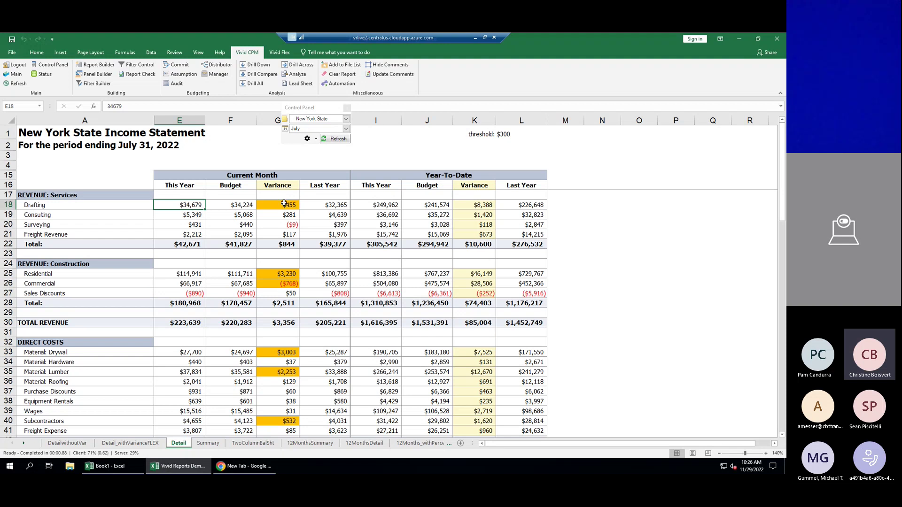
{"action": "left_click", "coordinate": [264, 74]}
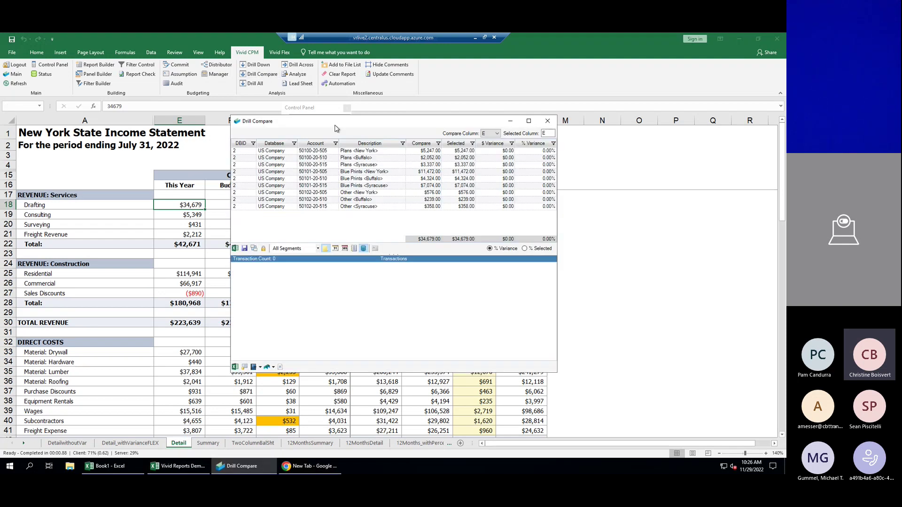
{"action": "left_click_drag", "start_coordinate": [342, 116], "coordinate": [493, 179]}
{"action": "left_click", "coordinate": [228, 205]}
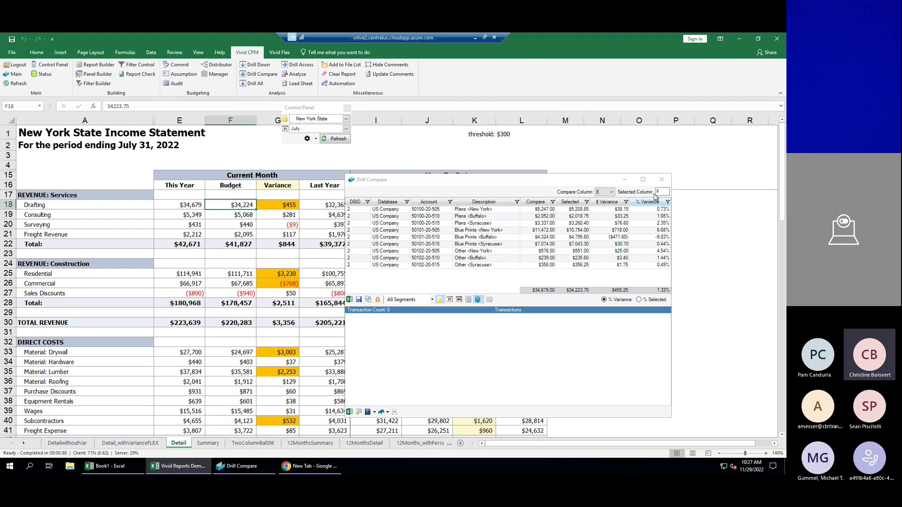
{"action": "left_click", "coordinate": [610, 202]}
{"action": "left_click", "coordinate": [540, 210]}
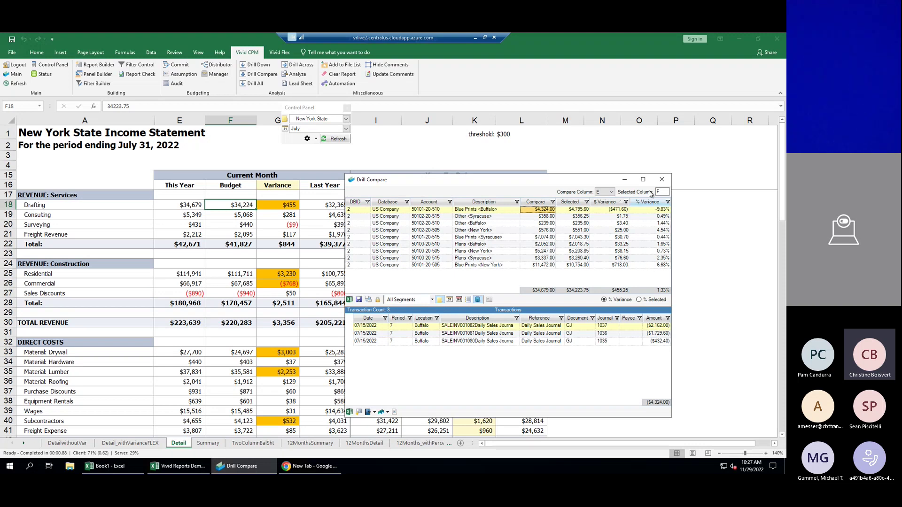
{"action": "left_click", "coordinate": [662, 180]}
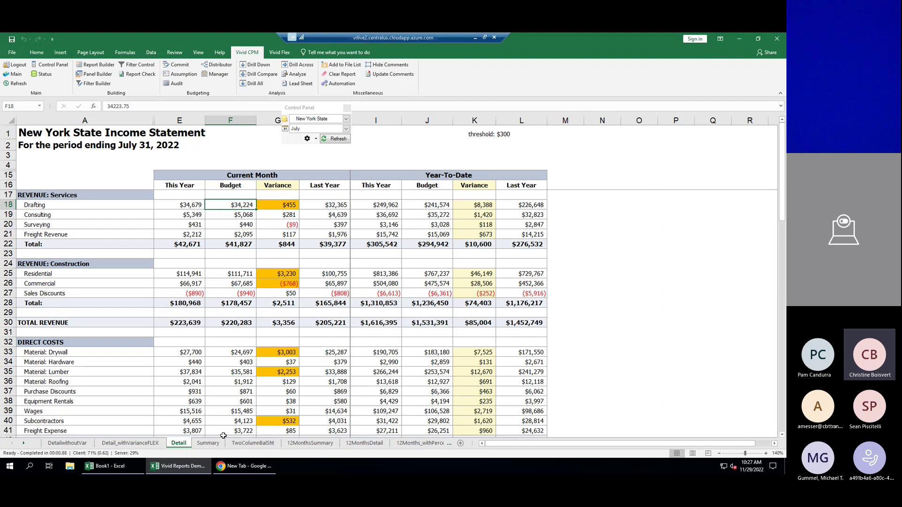
Refresh the 12MonthsSummary sheet with Actual 2022 monthly figures and check the Costs and Margin Trend chart.
{"action": "left_click", "coordinate": [320, 445]}
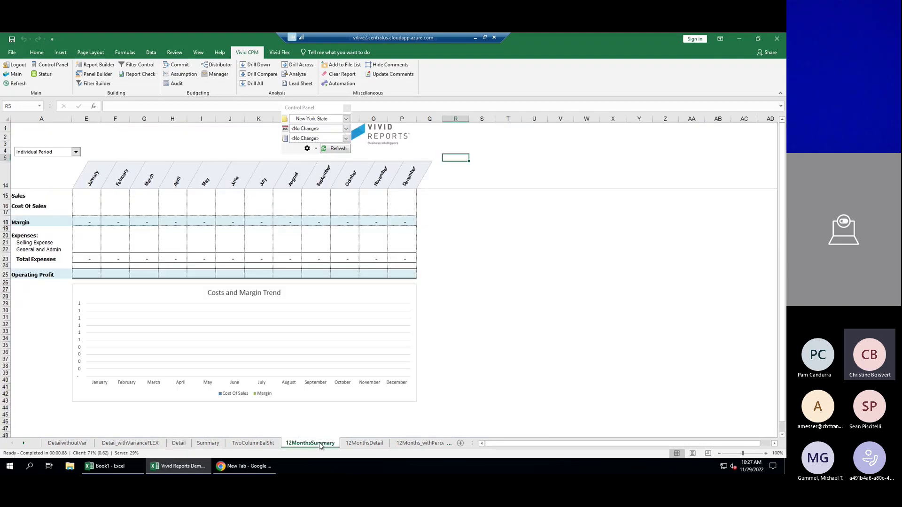
{"action": "left_click", "coordinate": [339, 149]}
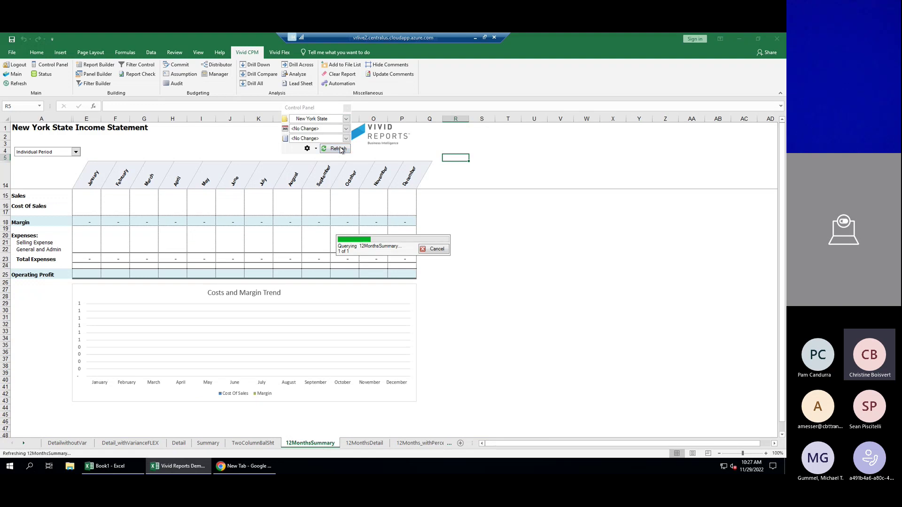
{"action": "left_click", "coordinate": [277, 294]}
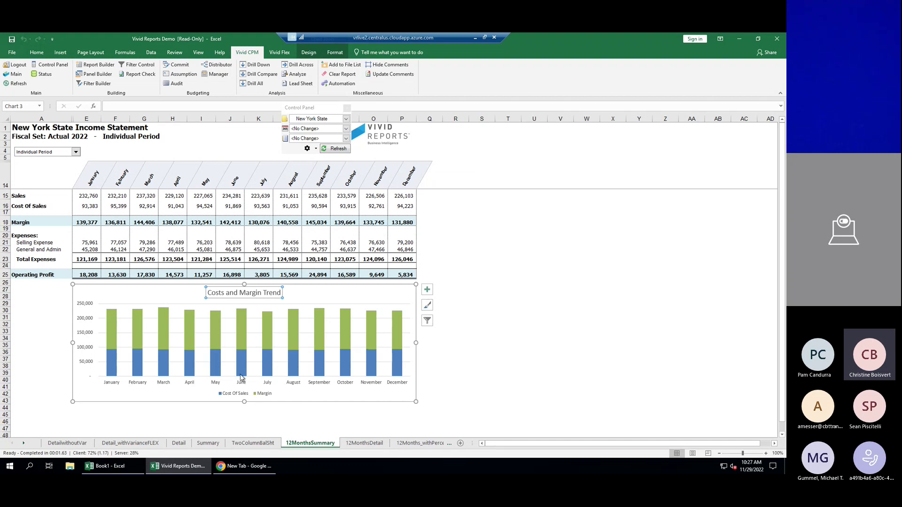
{"action": "left_click_drag", "start_coordinate": [151, 295], "coordinate": [151, 295]}
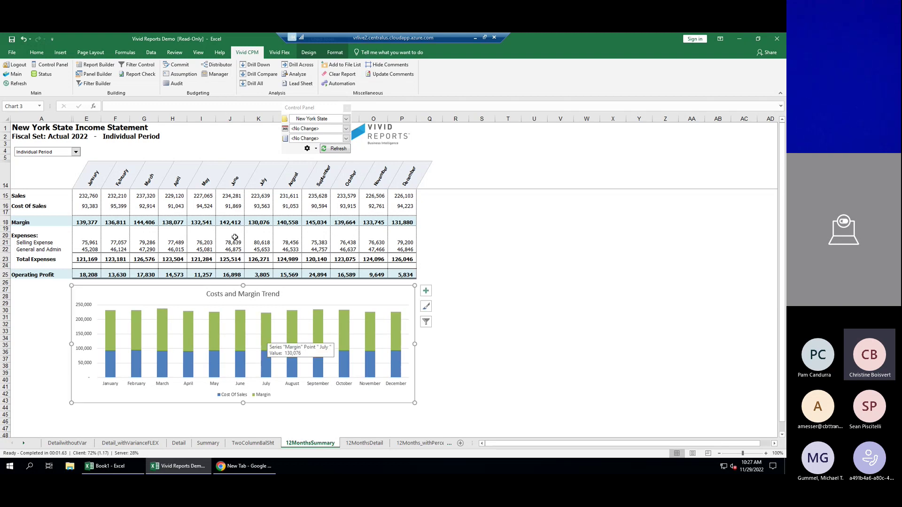
{"action": "left_click", "coordinate": [205, 197]}
Drill down June Sales of $234,281 in J15 into its revenue accounts.
{"action": "left_click", "coordinate": [232, 197]}
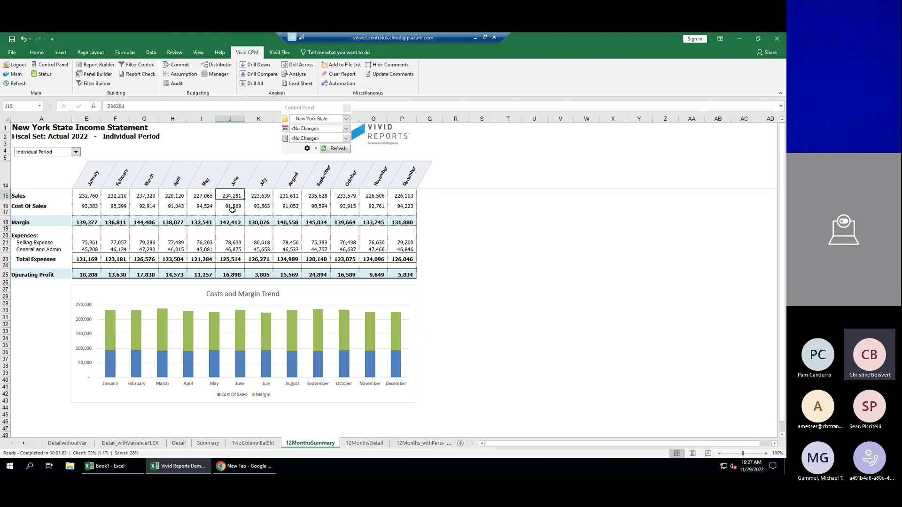
{"action": "left_click", "coordinate": [234, 213]}
{"action": "left_click", "coordinate": [232, 196]}
{"action": "left_click", "coordinate": [256, 65]}
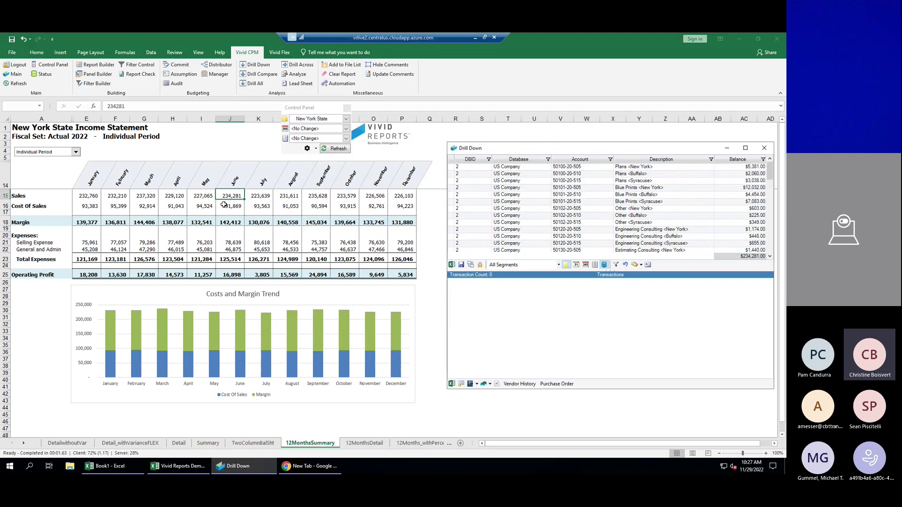
Close the June sales Drill Down window and the floating Control Panel.
{"action": "left_click", "coordinate": [235, 297]}
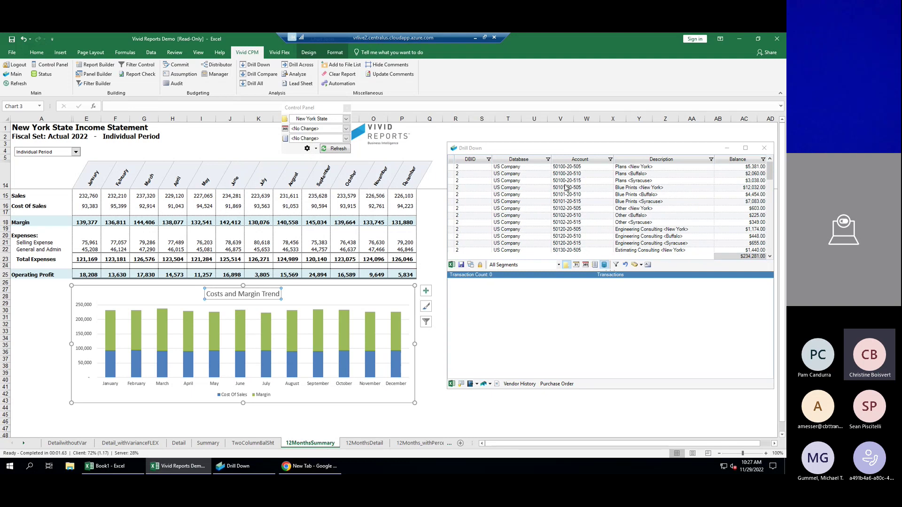
{"action": "left_click", "coordinate": [764, 148]}
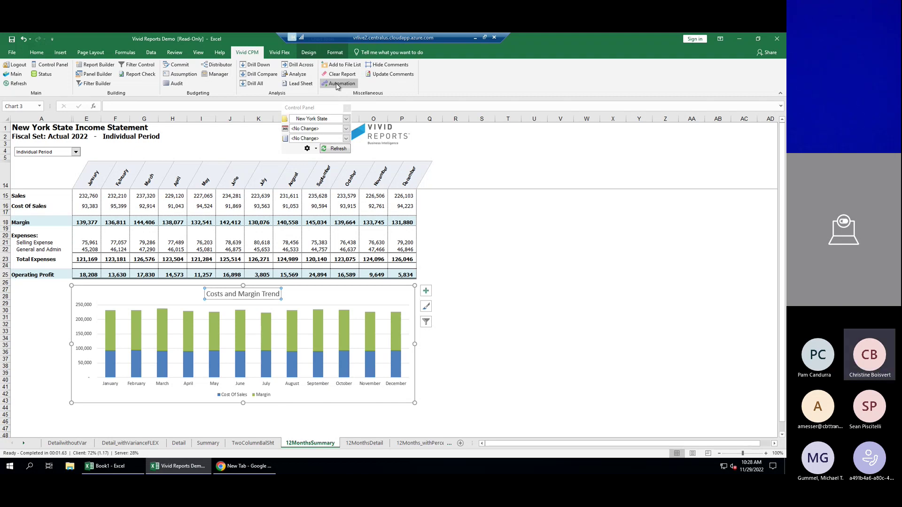
{"action": "left_click", "coordinate": [346, 109]}
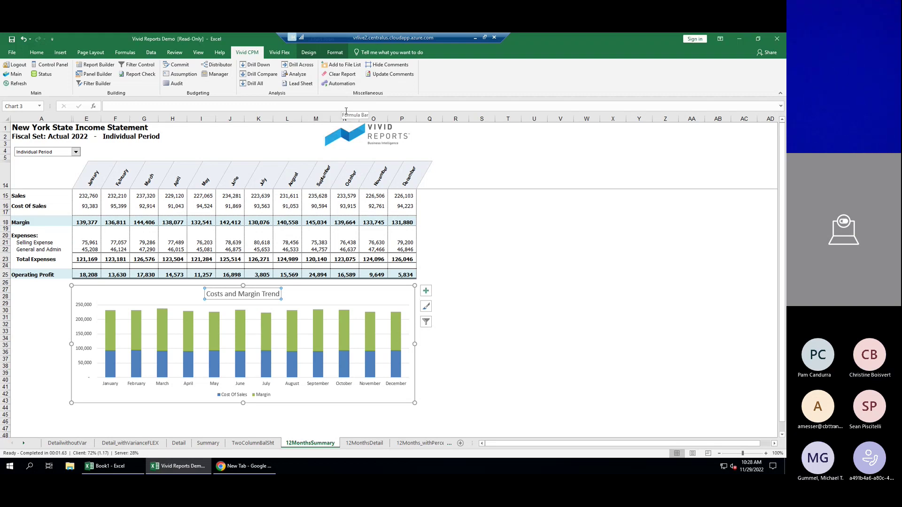
Open Vivid Reports Demo - Budgets.xlsx from the Main list, then close the list.
{"action": "left_click", "coordinate": [17, 73]}
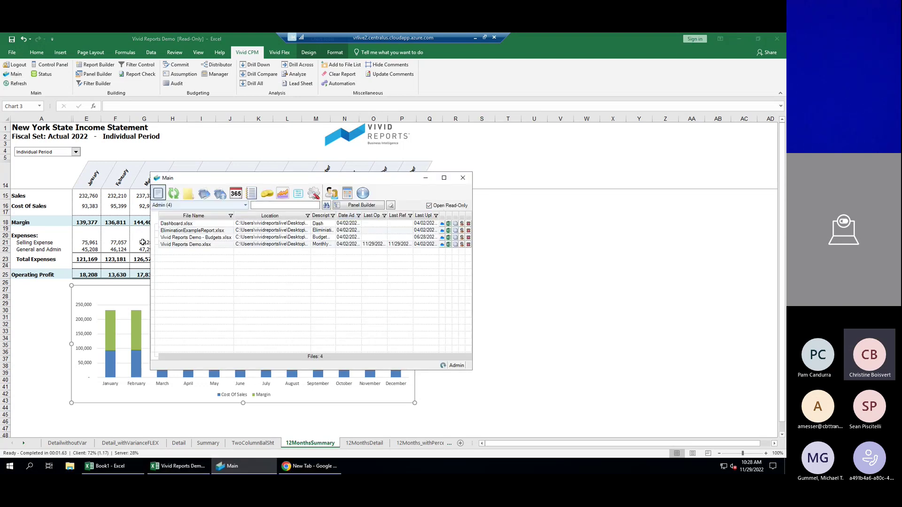
{"action": "double_click", "coordinate": [219, 238]}
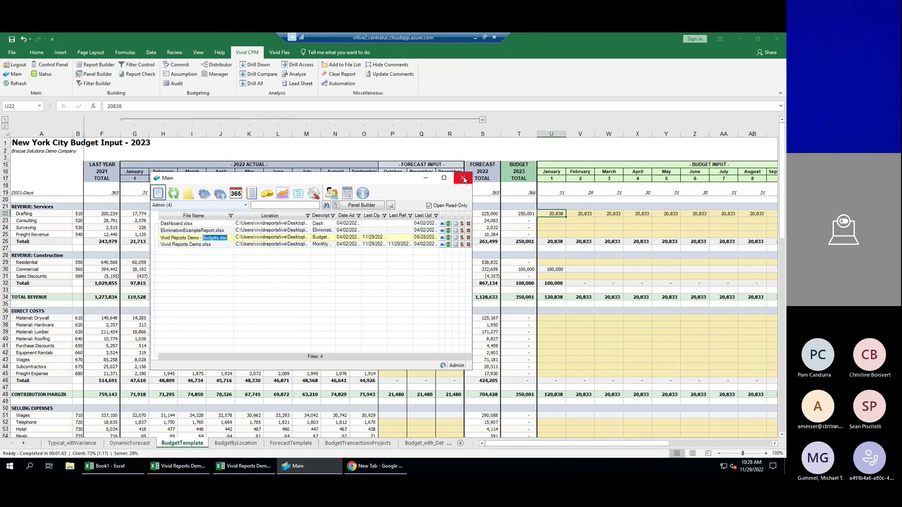
{"action": "left_click", "coordinate": [464, 178]}
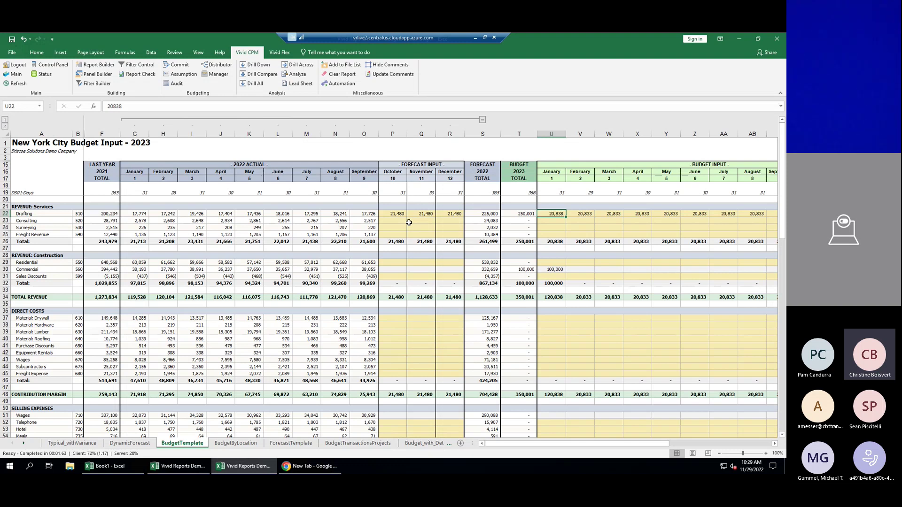
{"action": "left_click_drag", "start_coordinate": [135, 134], "coordinate": [163, 134]}
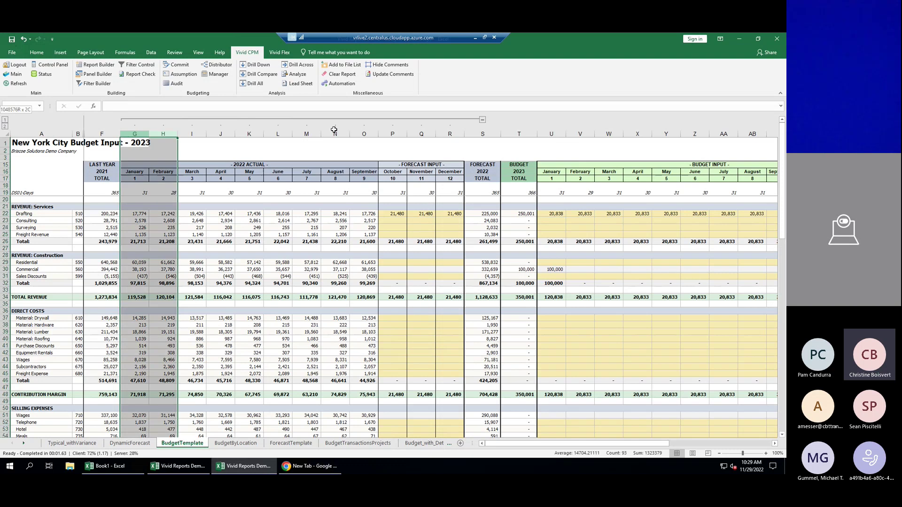
{"action": "left_click_drag", "start_coordinate": [392, 133], "coordinate": [456, 134]}
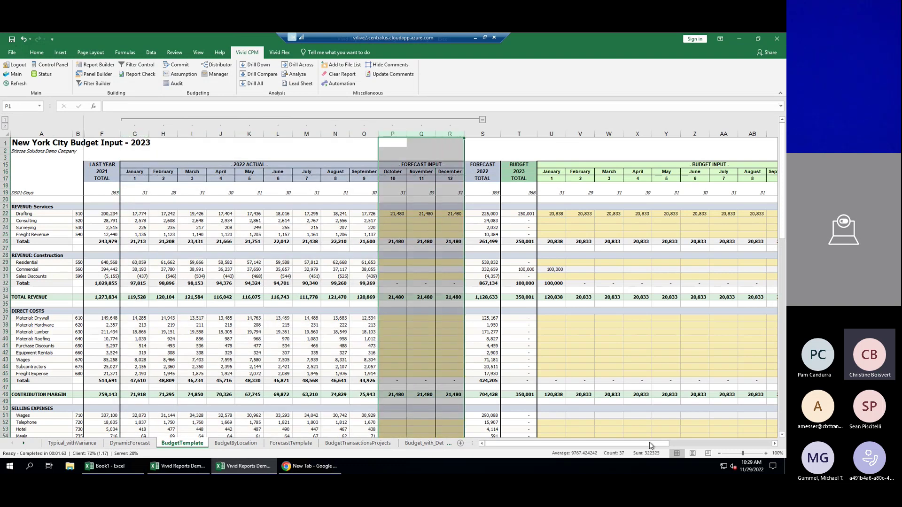
{"action": "left_click_drag", "start_coordinate": [651, 445], "coordinate": [706, 442]}
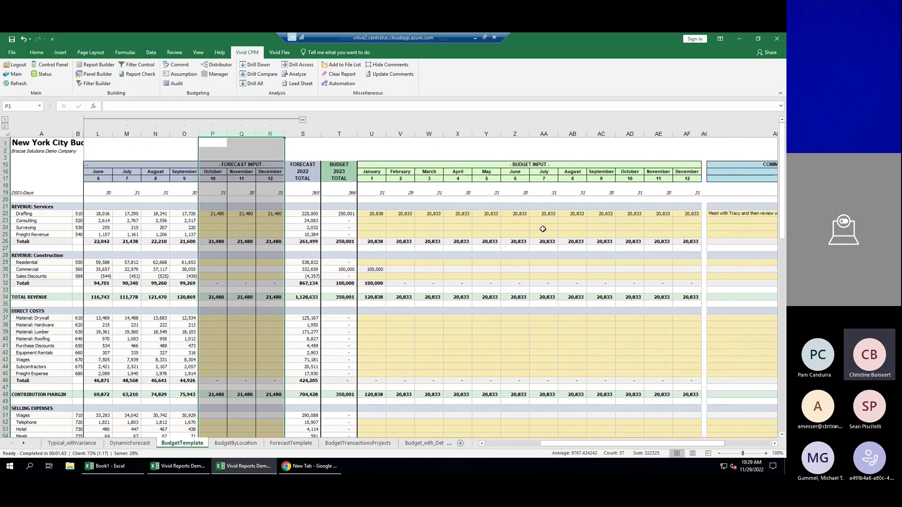
{"action": "left_click", "coordinate": [412, 226]}
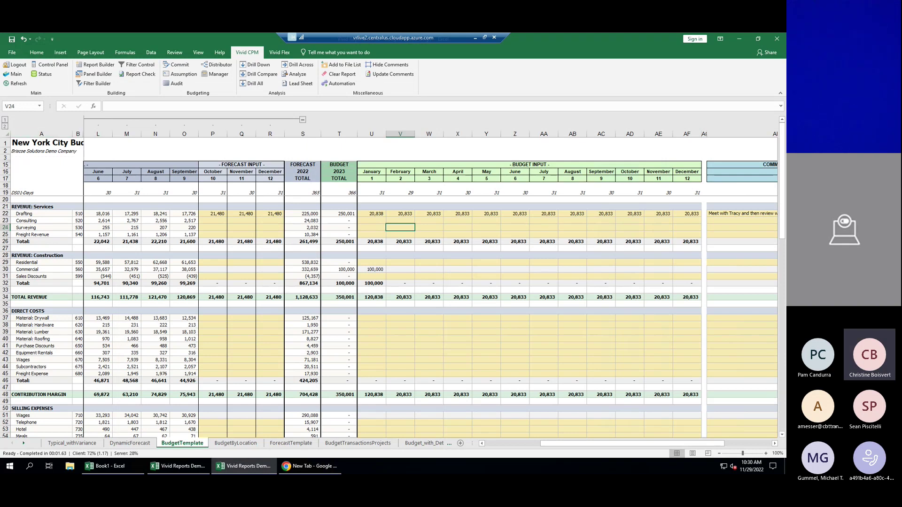
{"action": "left_click_drag", "start_coordinate": [584, 444], "coordinate": [515, 453]}
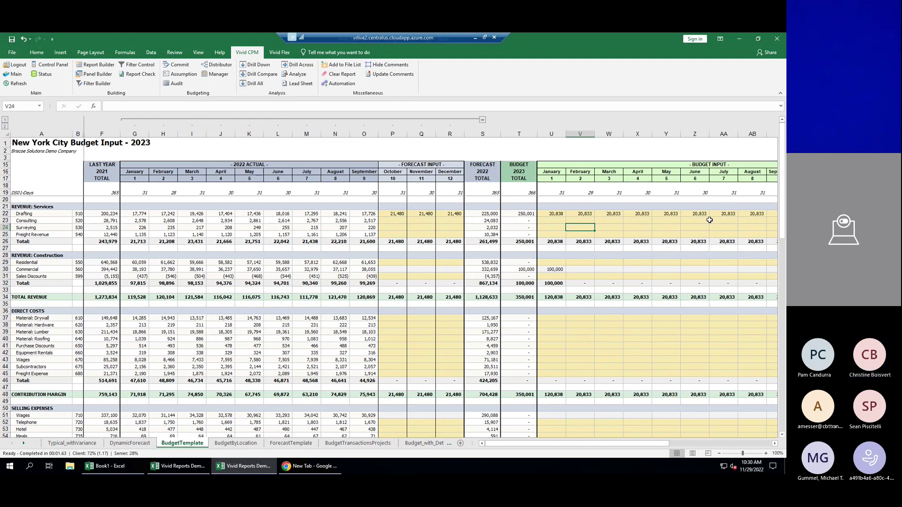
{"action": "left_click", "coordinate": [198, 215]}
{"action": "left_click", "coordinate": [253, 68]}
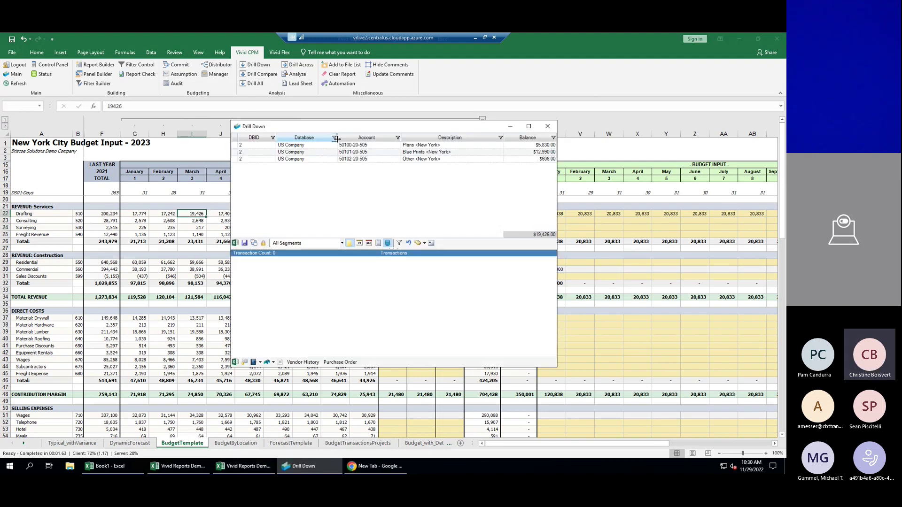
{"action": "left_click", "coordinate": [360, 152]}
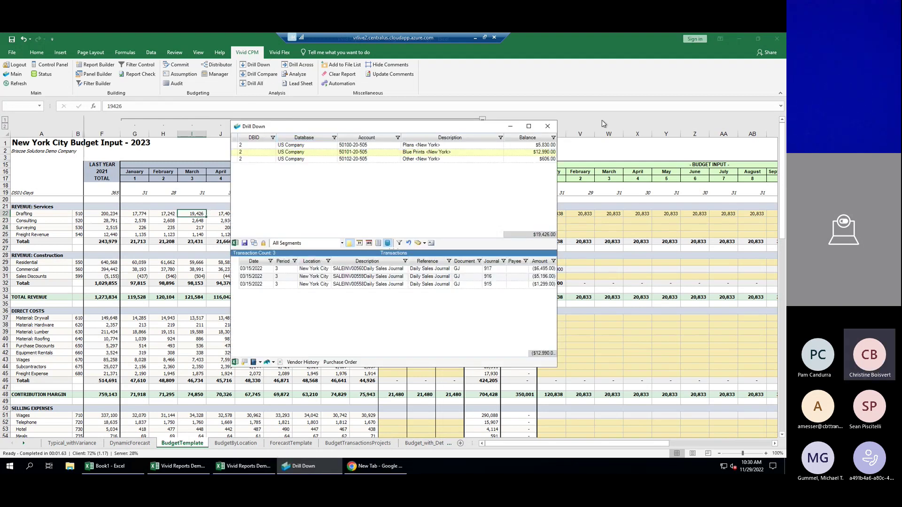
{"action": "left_click", "coordinate": [548, 127]}
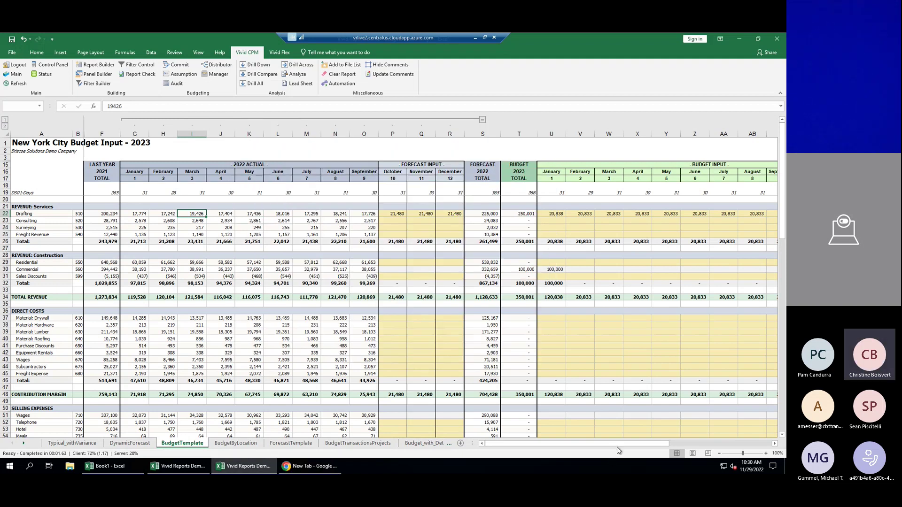
{"action": "left_click_drag", "start_coordinate": [658, 441], "coordinate": [712, 451]}
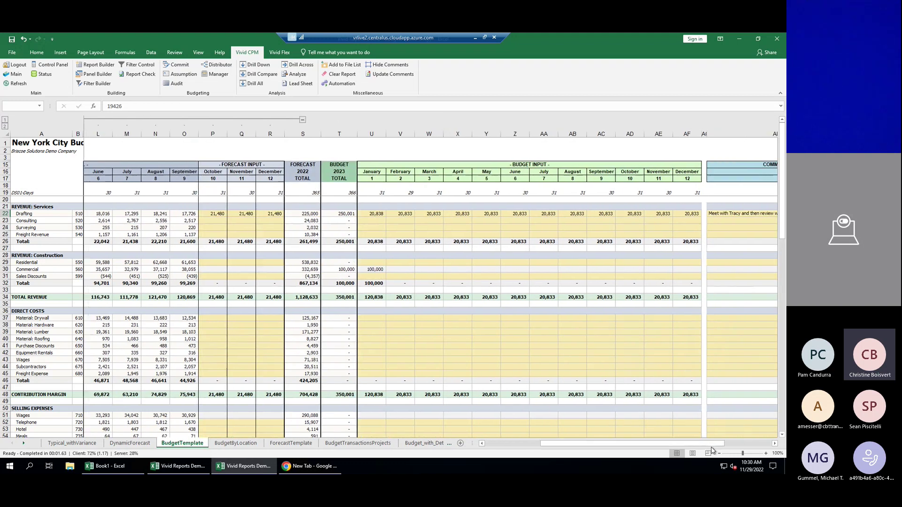
Enter 2,500 in U23 for January Consulting, raising 2023 total revenue to 352,501.
{"action": "left_click", "coordinate": [370, 220]}
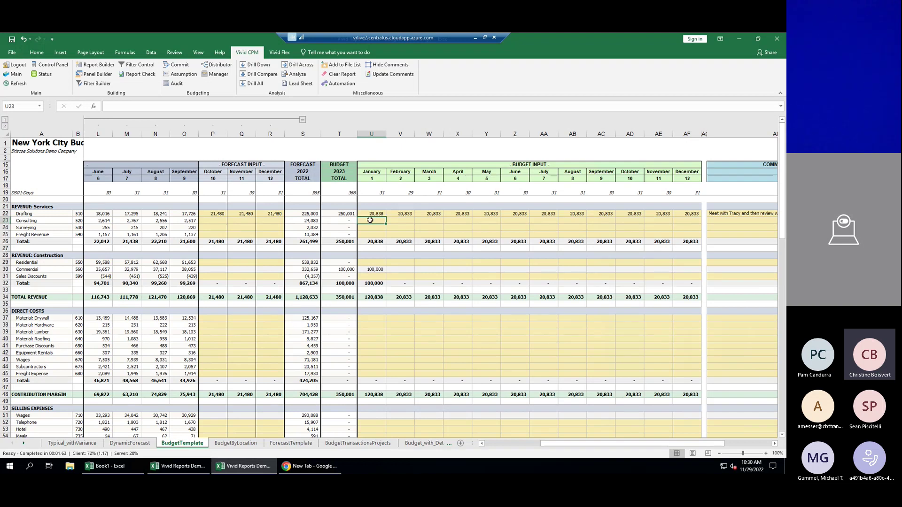
{"action": "type", "text": "2,500"}
{"action": "key", "text": "Return"}
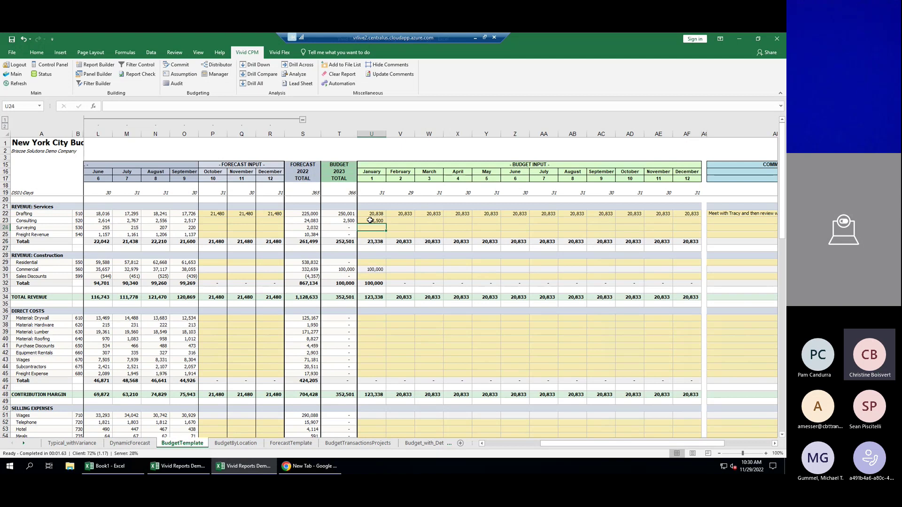
{"action": "left_click", "coordinate": [370, 220]}
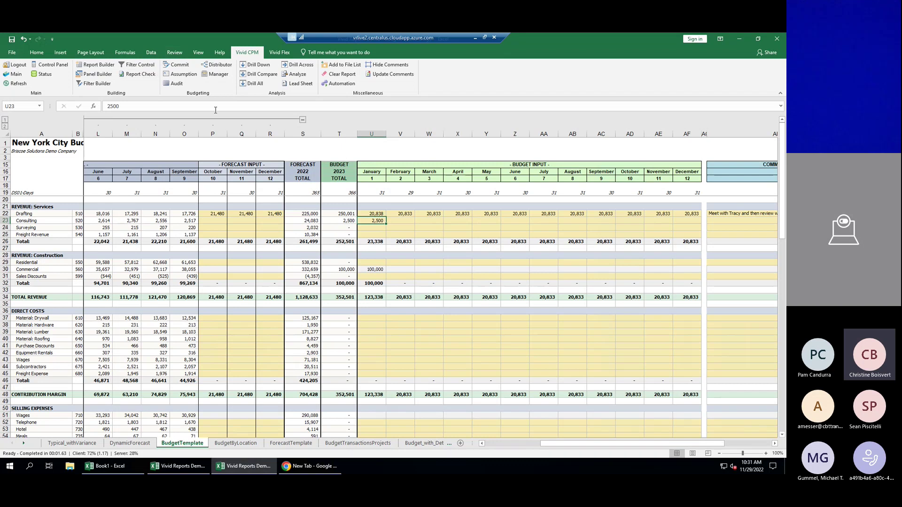
Review the pending 2,500 change in Commit Budget, then commit it and confirm with Yes.
{"action": "left_click", "coordinate": [174, 65]}
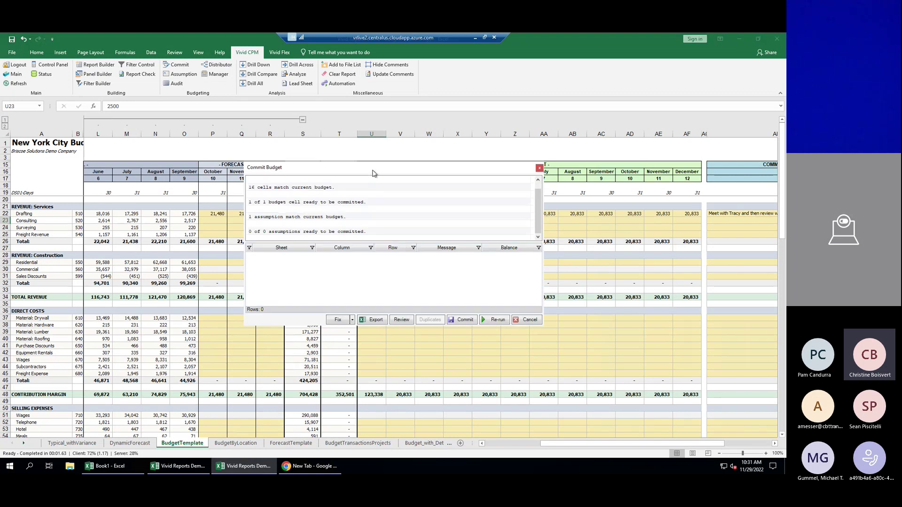
{"action": "left_click_drag", "start_coordinate": [374, 173], "coordinate": [463, 272]}
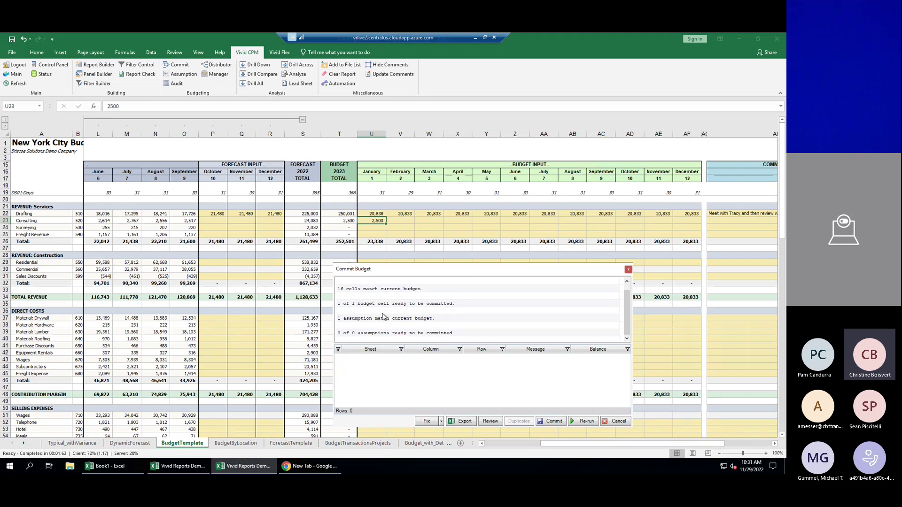
{"action": "left_click", "coordinate": [490, 421]}
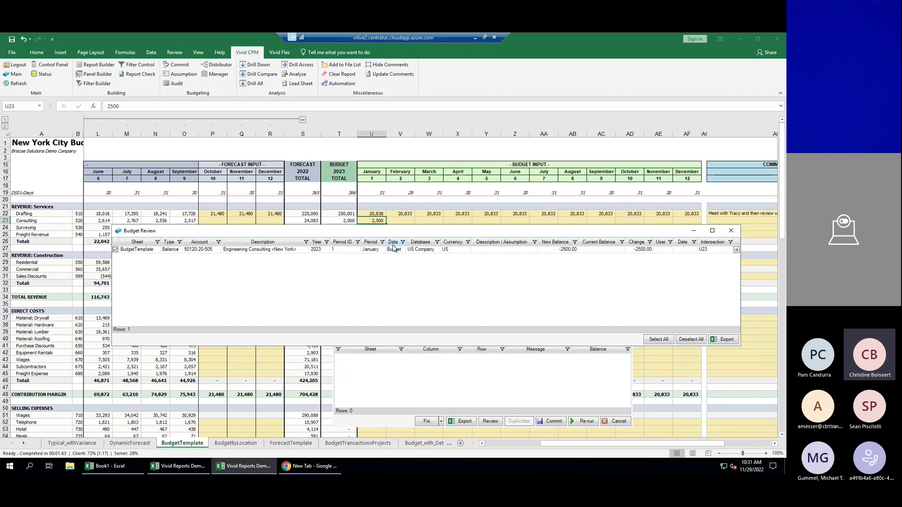
{"action": "left_click", "coordinate": [732, 230]}
{"action": "left_click", "coordinate": [550, 421]}
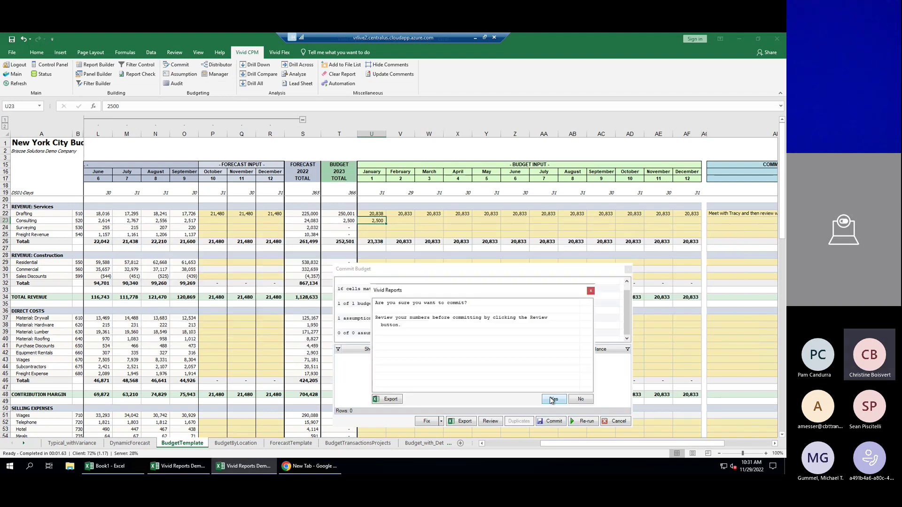
{"action": "left_click", "coordinate": [552, 399]}
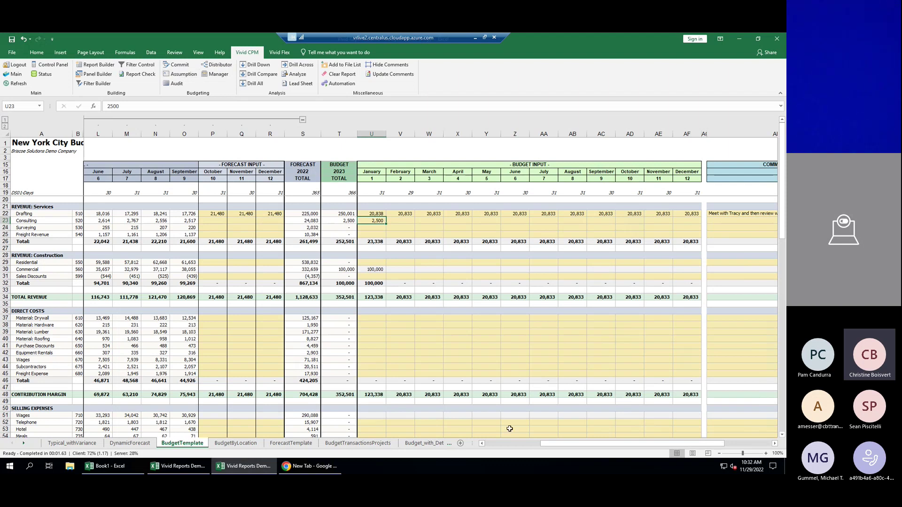
Save the budget assumption note 'testing notes with Paradigm' on cell U23.
{"action": "left_click_drag", "start_coordinate": [621, 444], "coordinate": [625, 444]}
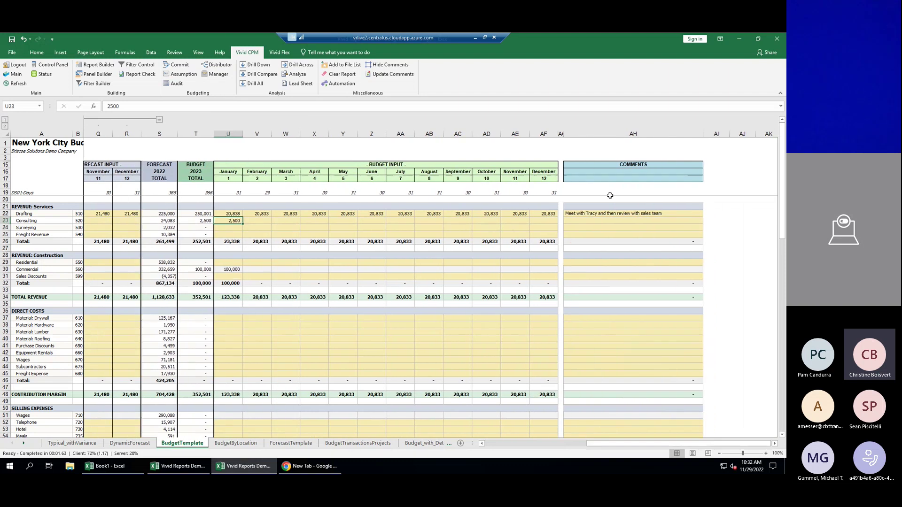
{"action": "left_click", "coordinate": [570, 220]}
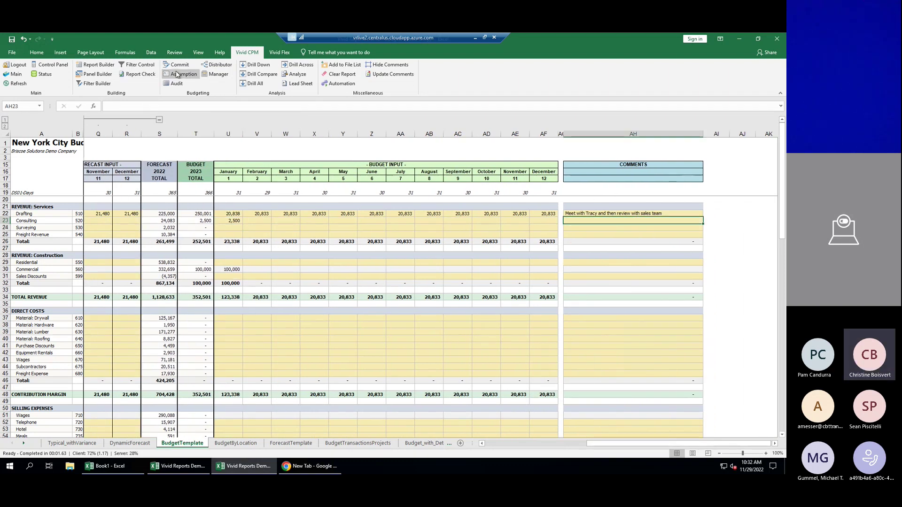
{"action": "left_click", "coordinate": [228, 220]}
{"action": "left_click_drag", "start_coordinate": [227, 220], "coordinate": [229, 213]}
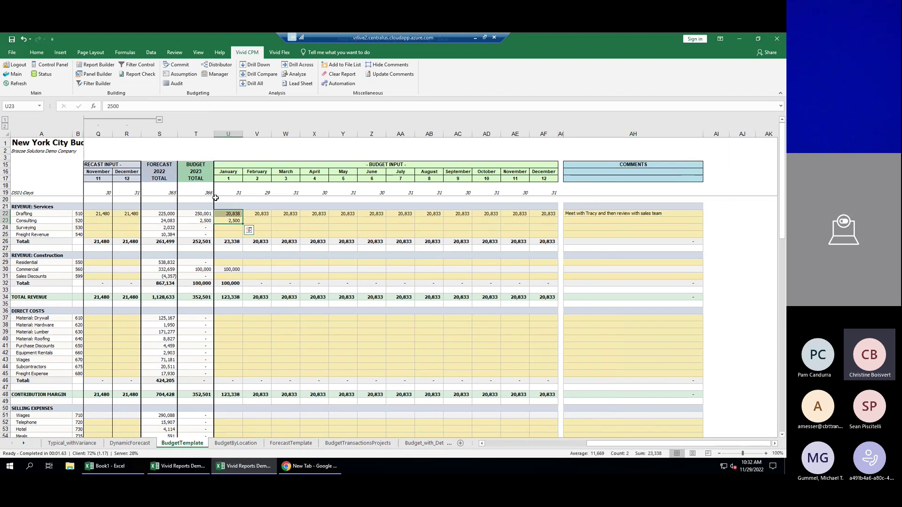
{"action": "left_click", "coordinate": [186, 75]}
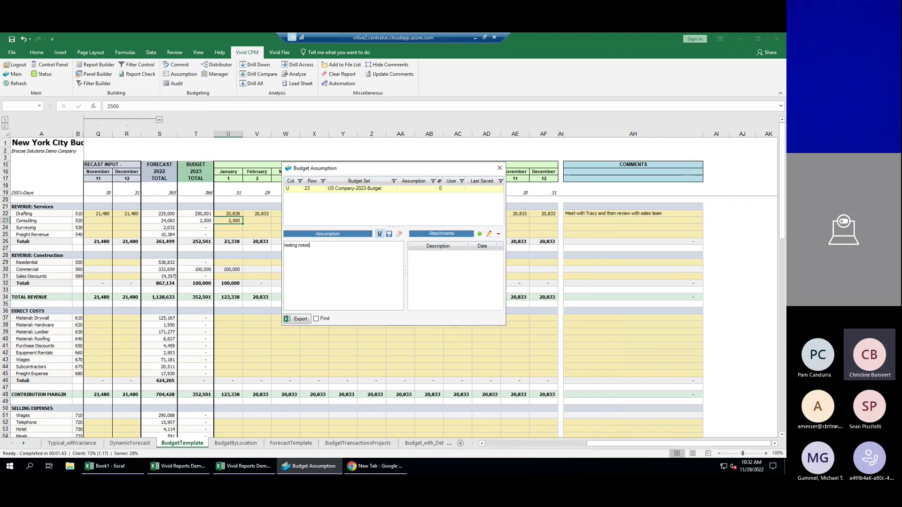
{"action": "type", "text": "testing notes with Paradigm"}
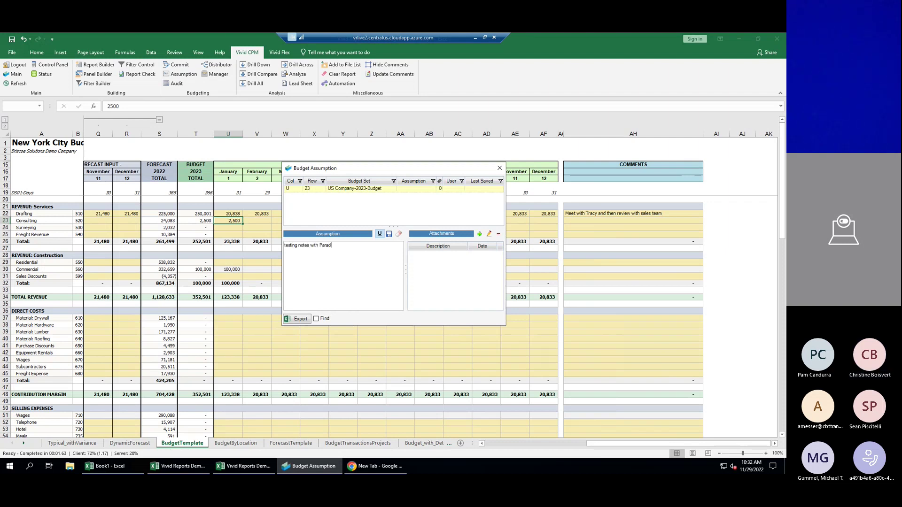
{"action": "left_click", "coordinate": [389, 234]}
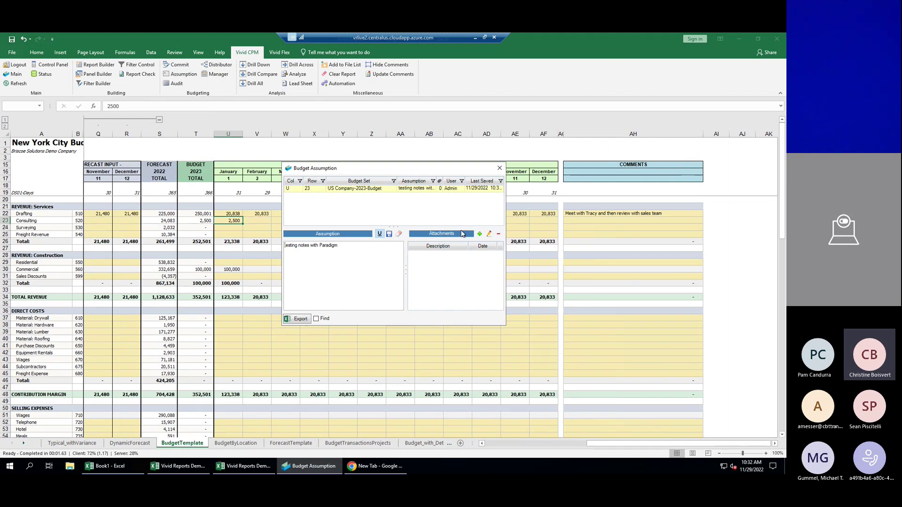
{"action": "left_click", "coordinate": [499, 167]}
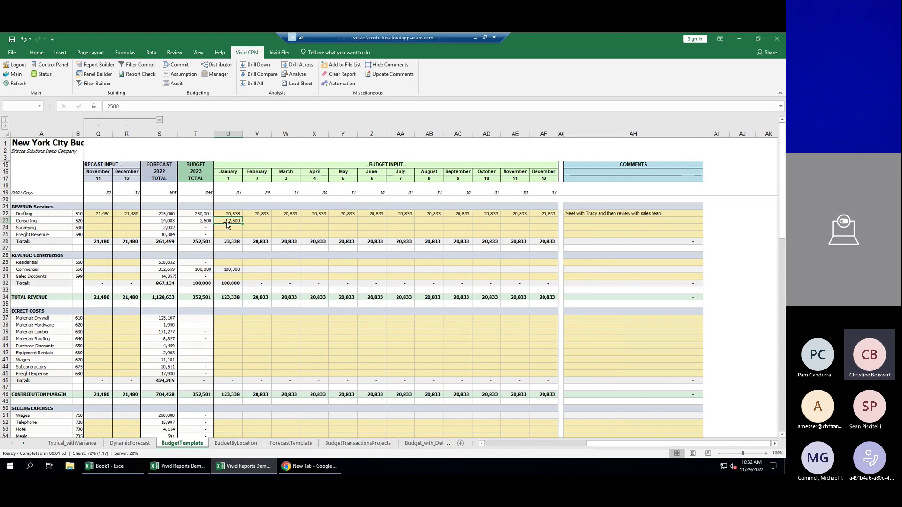
Enter 4,800 as Consulting's January 2023 budget and commit the change.
{"action": "type", "text": "4,8"}
{"action": "type", "text": "00"}
{"action": "key", "text": "Return"}
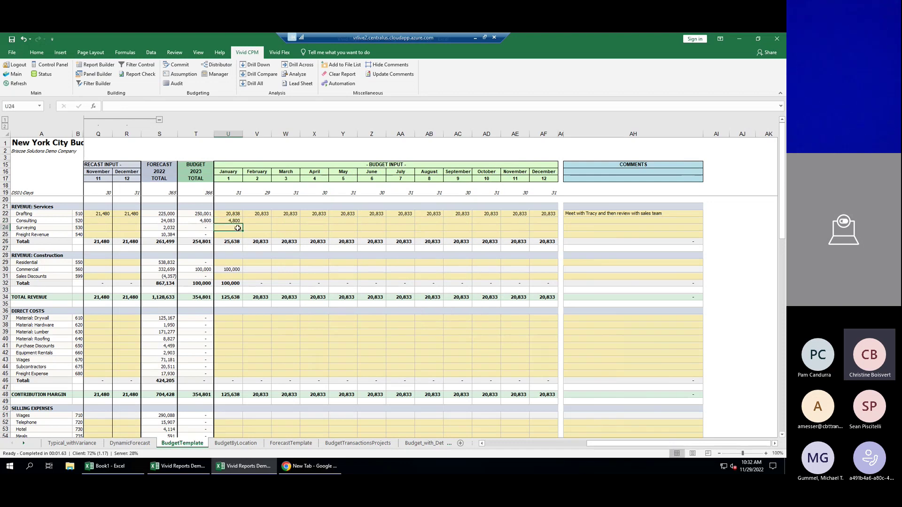
{"action": "left_click", "coordinate": [178, 65]}
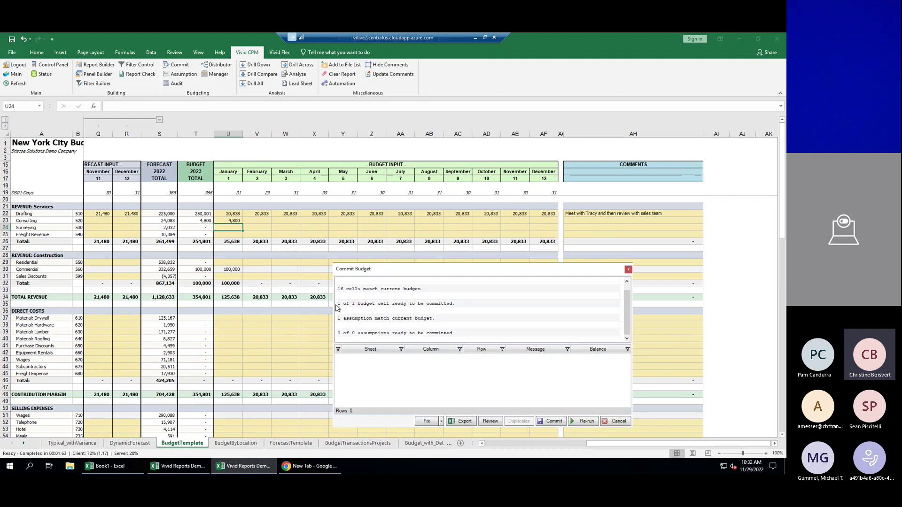
{"action": "left_click", "coordinate": [549, 421]}
{"action": "left_click", "coordinate": [553, 399]}
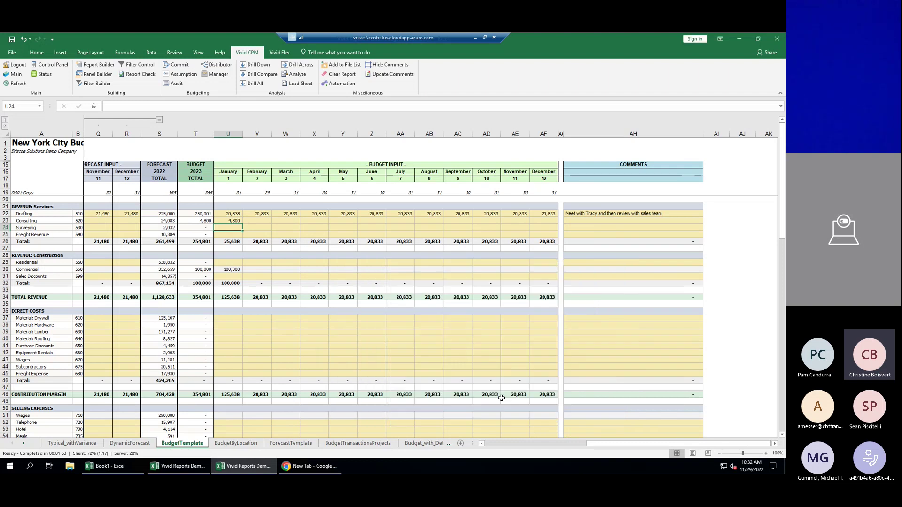
Review the January Consulting cell's audit history with its 4,800 and 2,500 entries, then close it.
{"action": "left_click", "coordinate": [238, 220]}
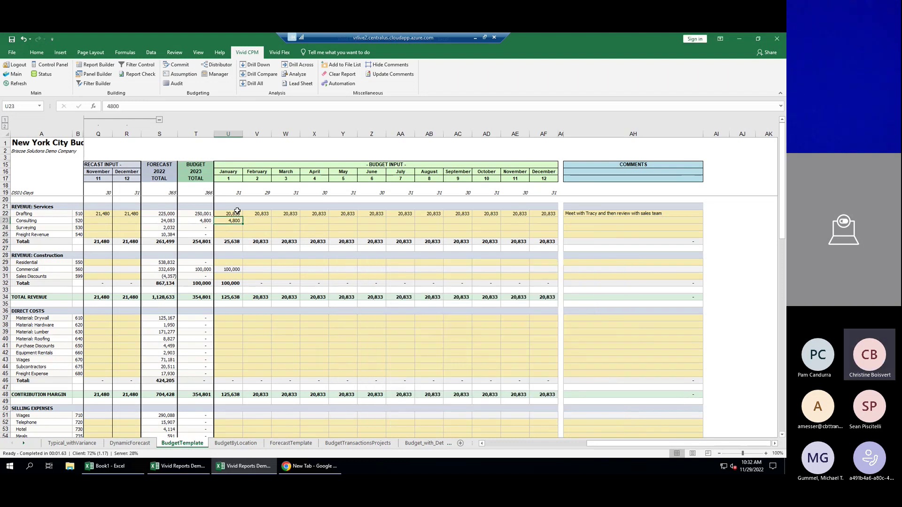
{"action": "left_click", "coordinate": [177, 83]}
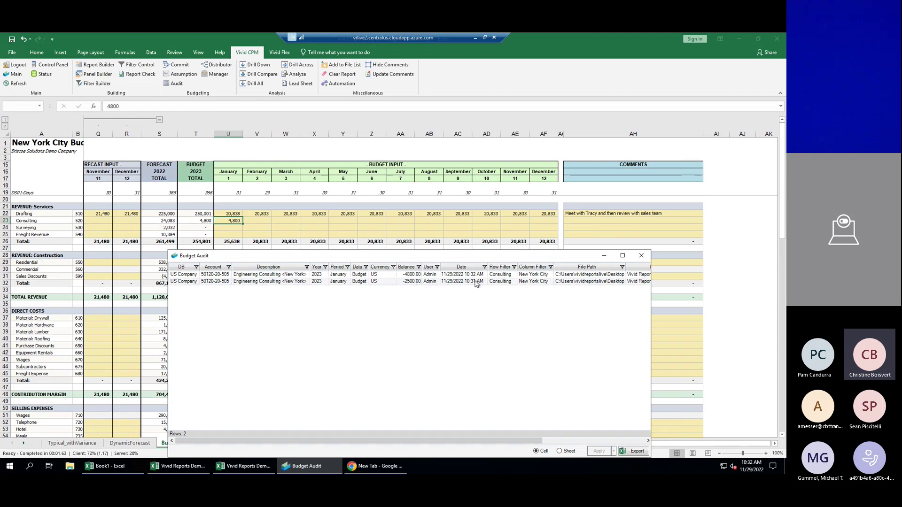
{"action": "left_click_drag", "start_coordinate": [490, 440], "coordinate": [591, 403]}
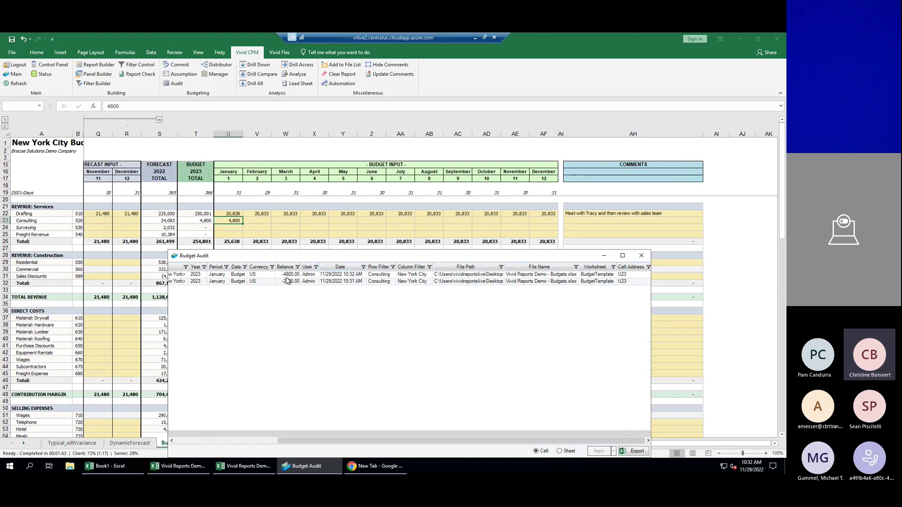
{"action": "left_click", "coordinate": [641, 256]}
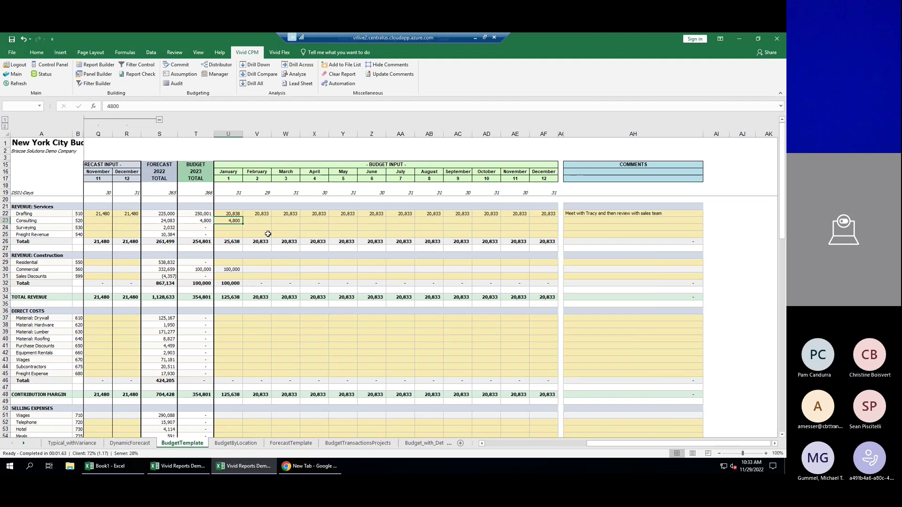
Open the Budget Distributor for Surveying and drill into its 2022 Period 2–4 actuals.
{"action": "left_click", "coordinate": [236, 228]}
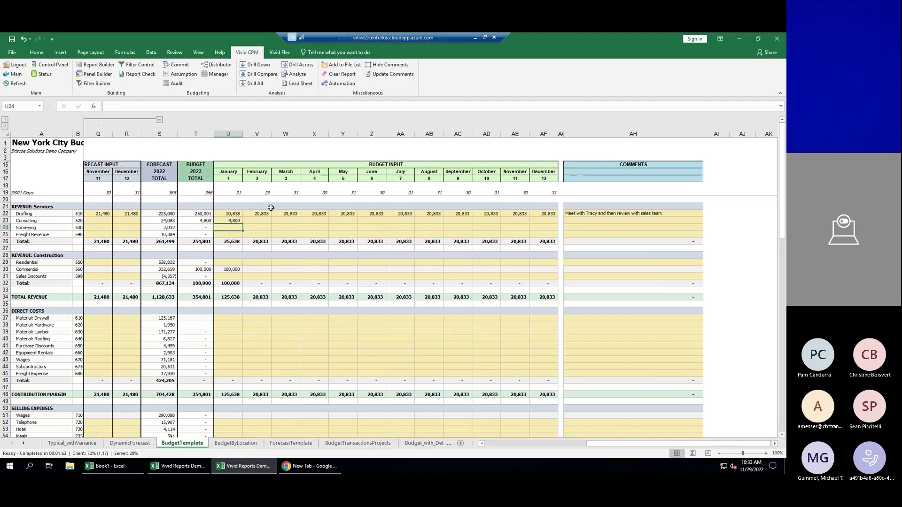
{"action": "left_click", "coordinate": [215, 68]}
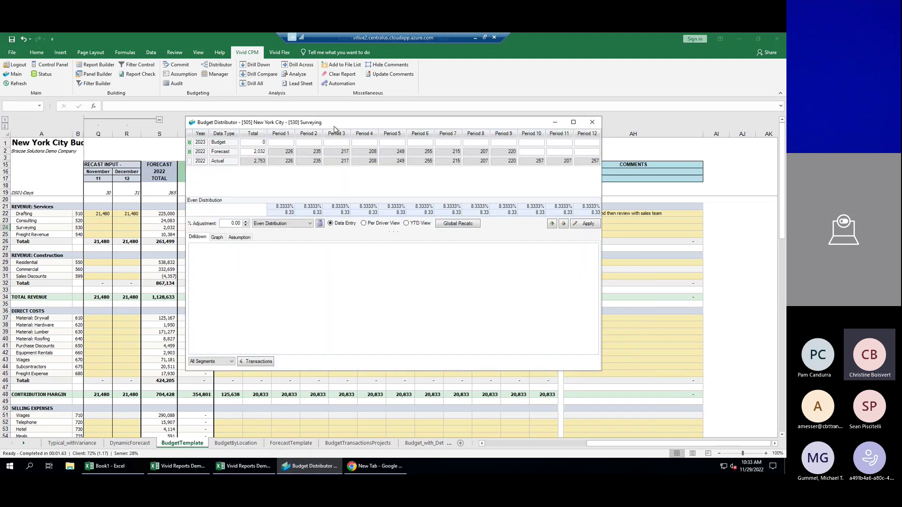
{"action": "left_click_drag", "start_coordinate": [337, 129], "coordinate": [409, 222]}
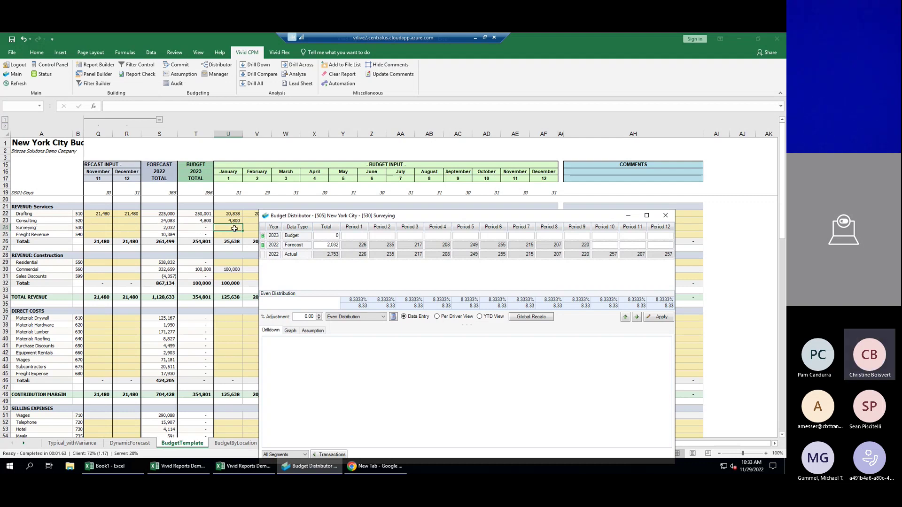
{"action": "left_click", "coordinate": [392, 256]}
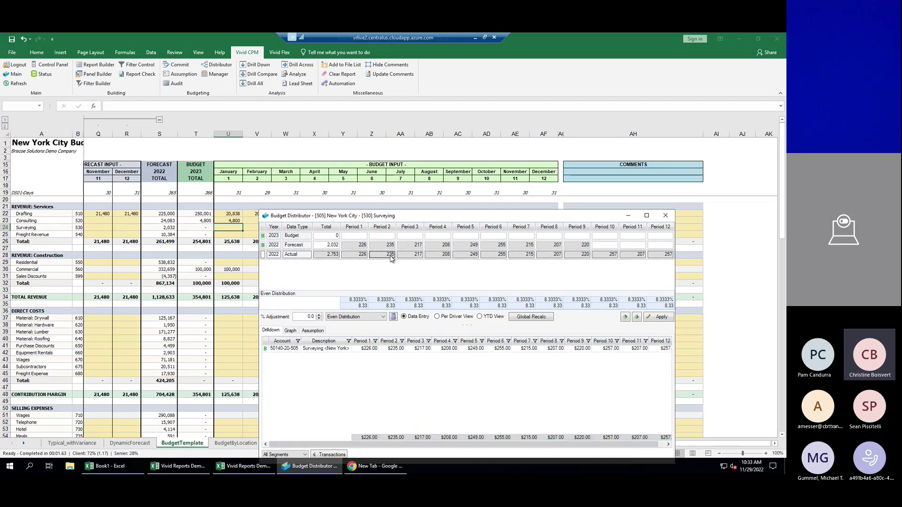
{"action": "left_click", "coordinate": [412, 256]}
{"action": "left_click", "coordinate": [431, 258]}
{"action": "left_click", "coordinate": [285, 349]}
Set Surveying's 2023 budget total to 2,400 and graph it against forecast and actuals.
{"action": "left_click", "coordinate": [331, 237]}
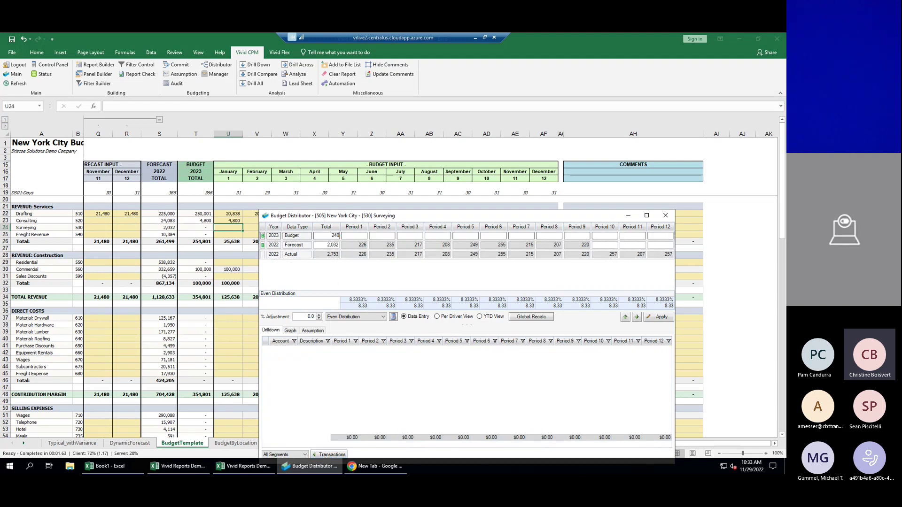
{"action": "type", "text": "2400"}
{"action": "key", "text": "Tab"}
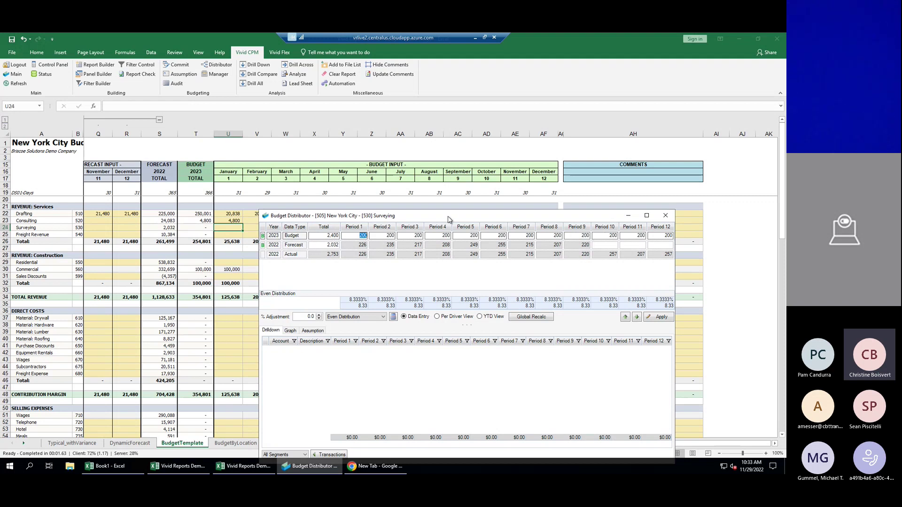
{"action": "left_click_drag", "start_coordinate": [450, 219], "coordinate": [421, 170]}
{"action": "left_click", "coordinate": [262, 282]}
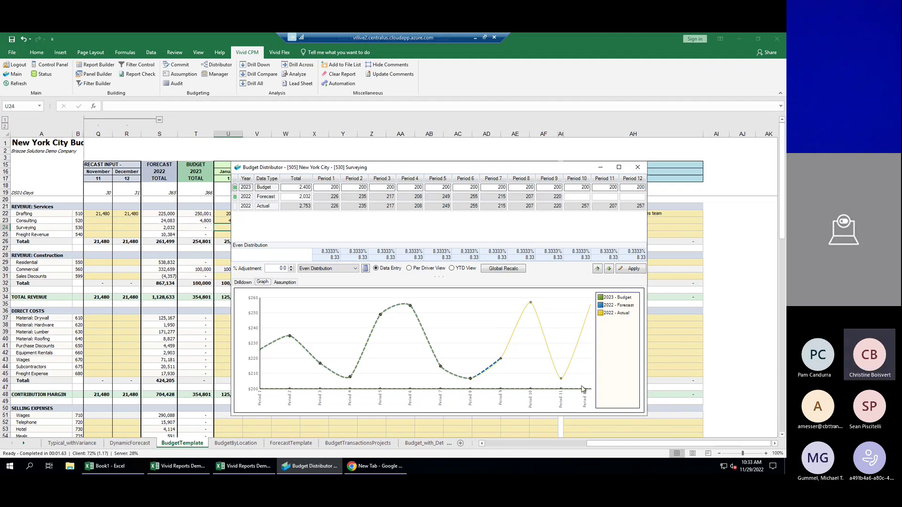
Spread Surveying's budget like 2022 actuals with a 12% adjustment, giving 2,688.
{"action": "left_click", "coordinate": [328, 270]}
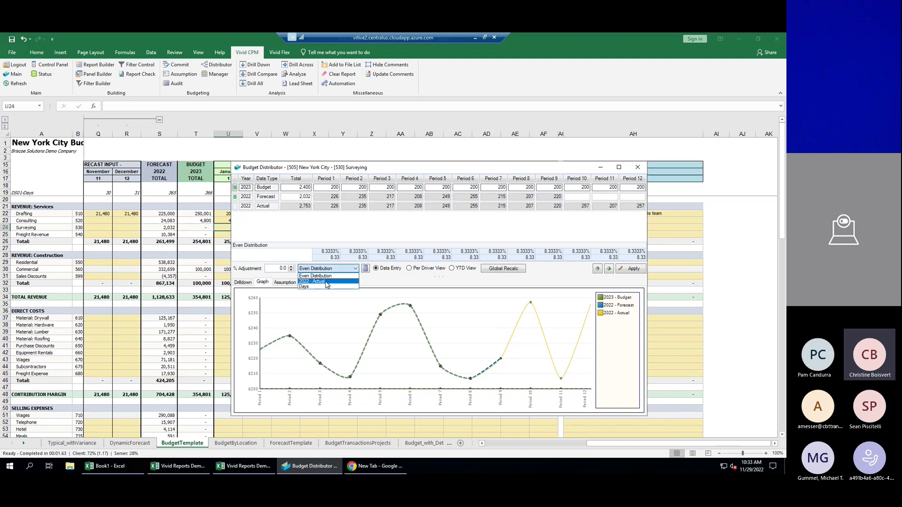
{"action": "left_click", "coordinate": [324, 282]}
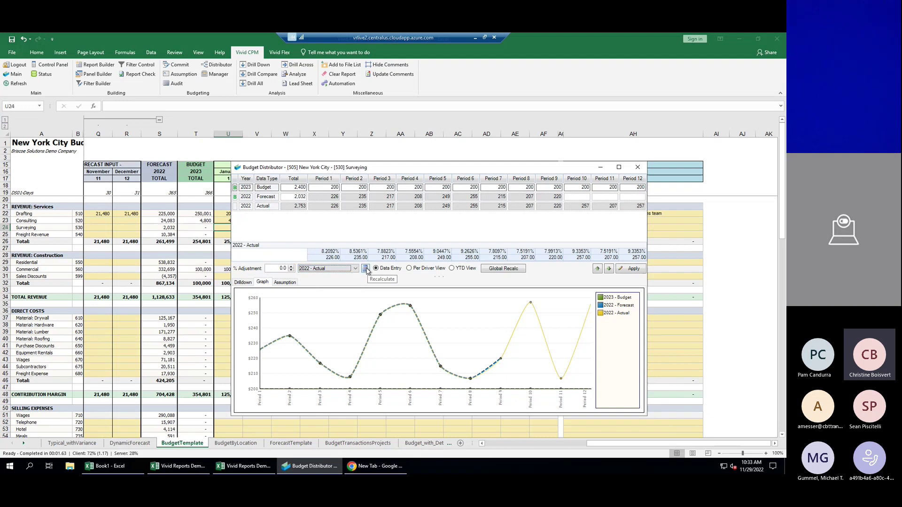
{"action": "left_click", "coordinate": [366, 269]}
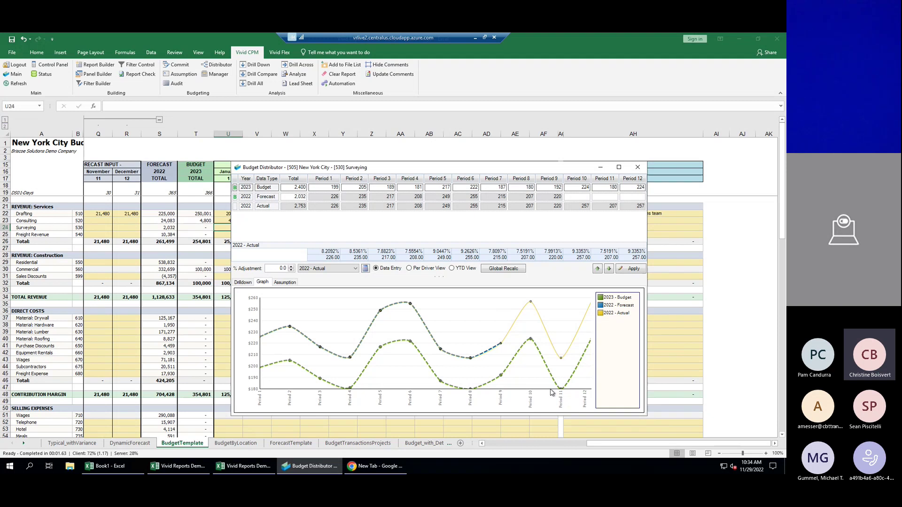
{"action": "left_click", "coordinate": [276, 269]}
{"action": "type", "text": "12"}
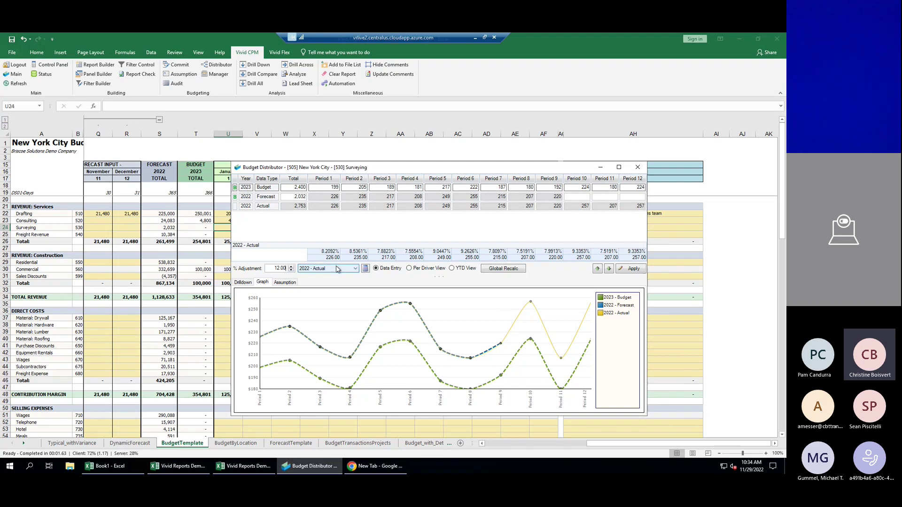
{"action": "left_click", "coordinate": [365, 268]}
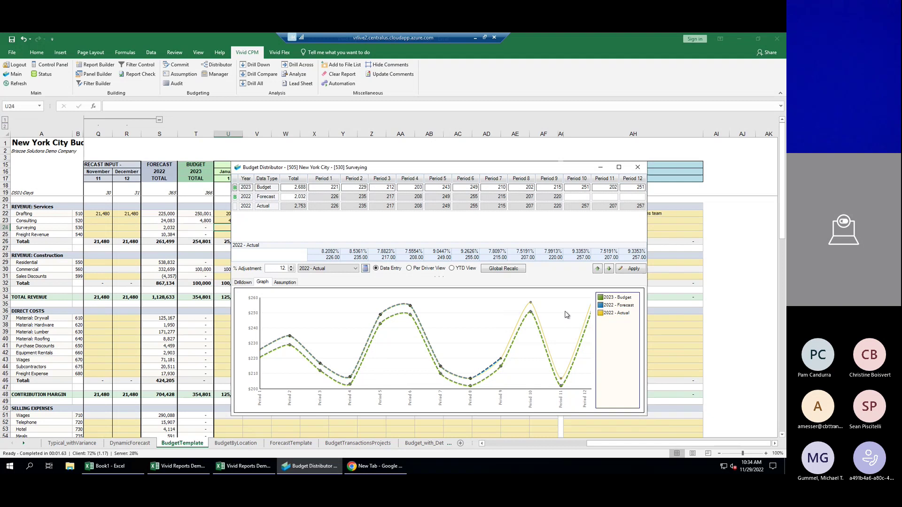
Apply the Surveying budget to the sheet and advance to the Freight Revenue line.
{"action": "left_click_drag", "start_coordinate": [547, 168], "coordinate": [373, 175]}
{"action": "left_click", "coordinate": [455, 277]}
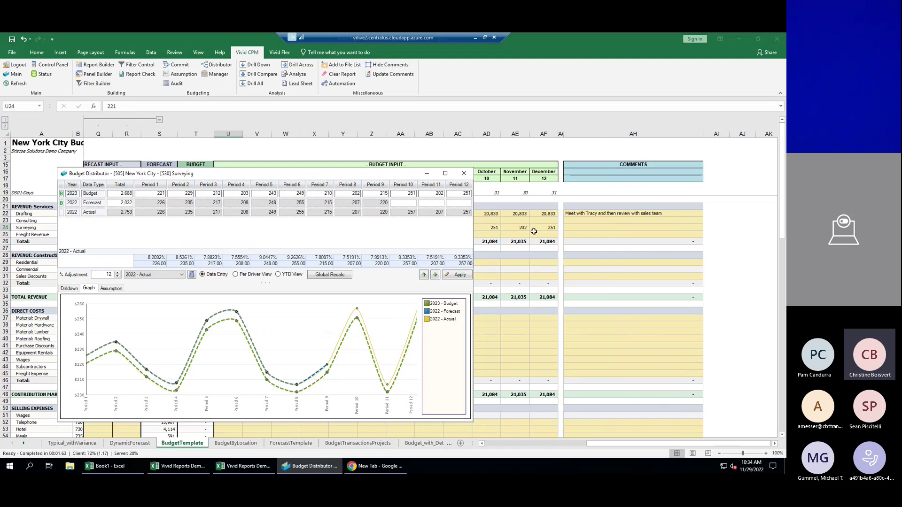
{"action": "left_click", "coordinate": [435, 275]}
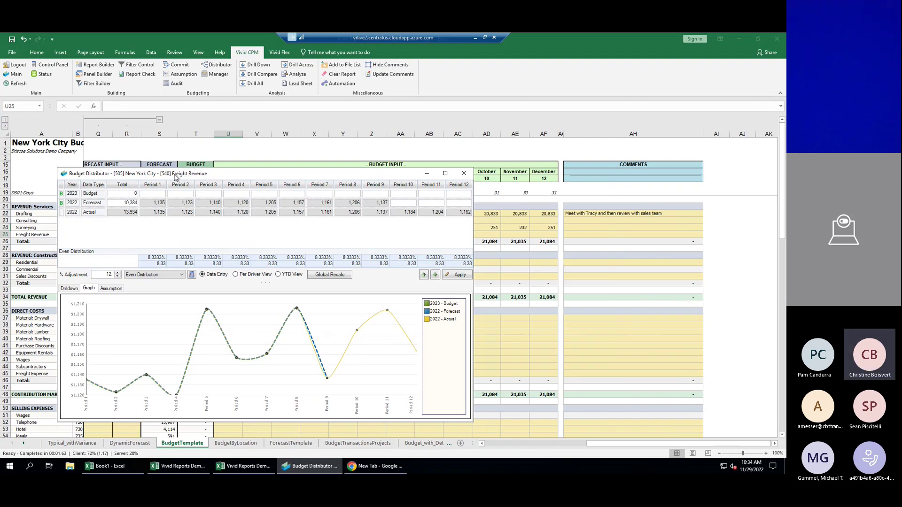
Budget Freight Revenue from 12,000 spread like 2022 actuals, posting 13,440 to the sheet.
{"action": "left_click", "coordinate": [127, 194]}
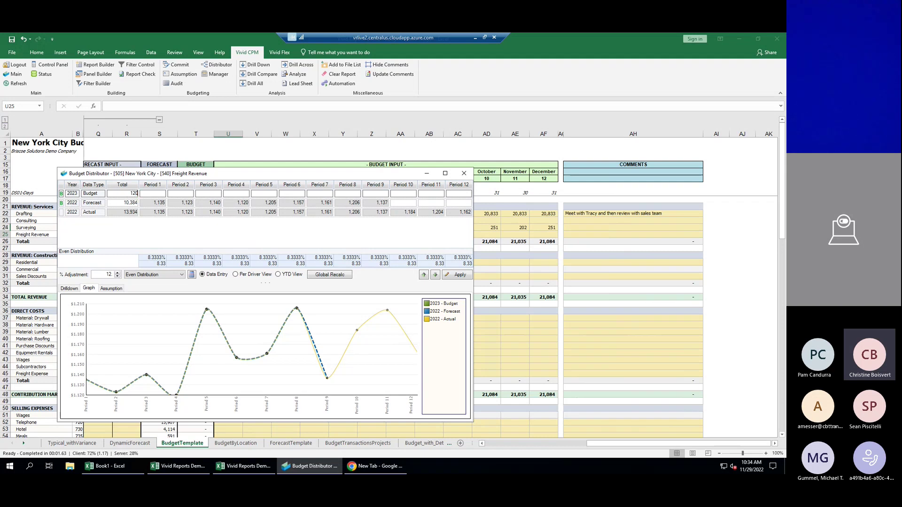
{"action": "key", "text": "Return"}
{"action": "left_click", "coordinate": [144, 275]}
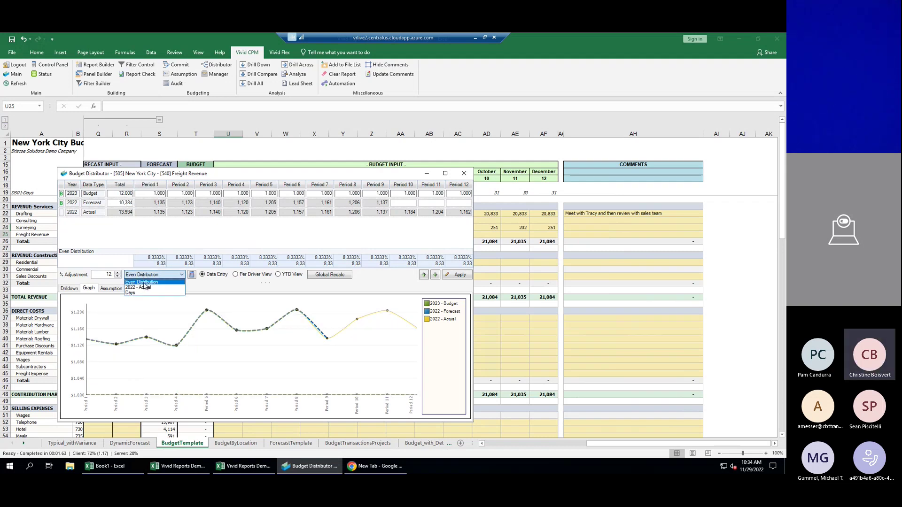
{"action": "left_click", "coordinate": [144, 287]}
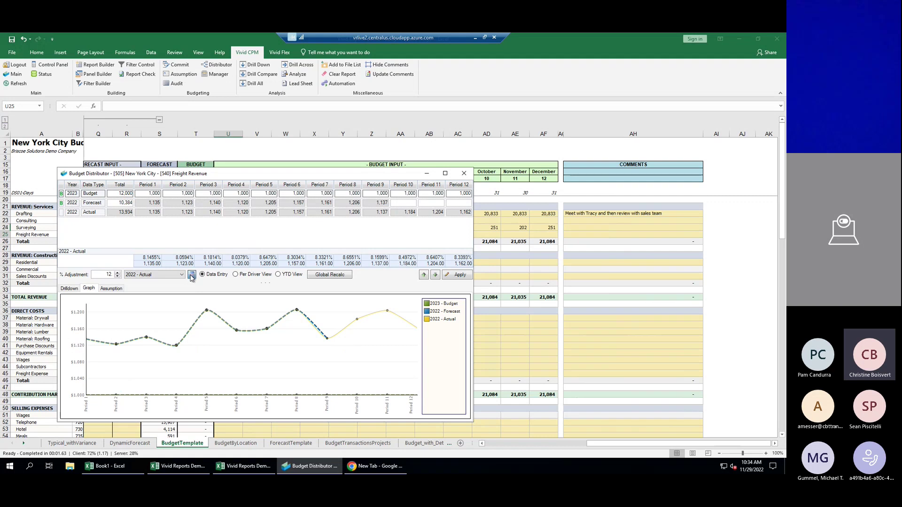
{"action": "left_click_drag", "start_coordinate": [248, 167], "coordinate": [414, 160]}
{"action": "left_click", "coordinate": [624, 267]}
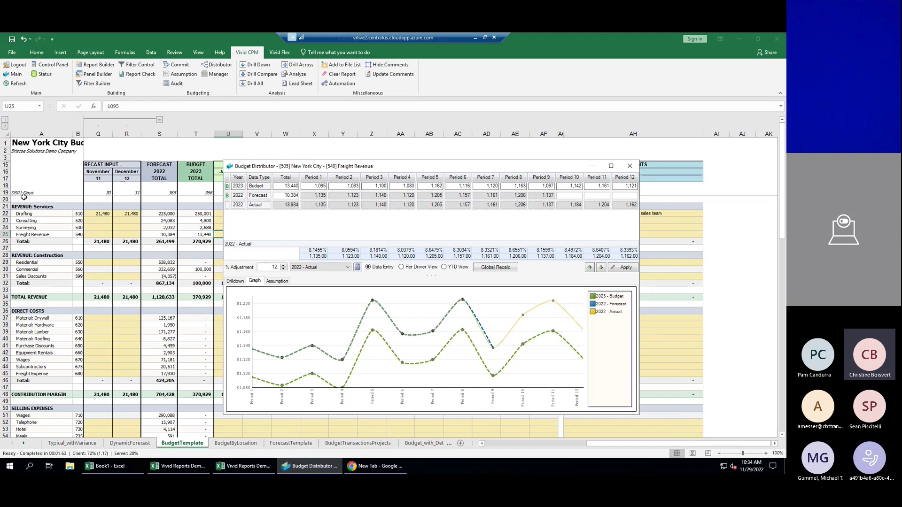
{"action": "left_click", "coordinate": [629, 166]}
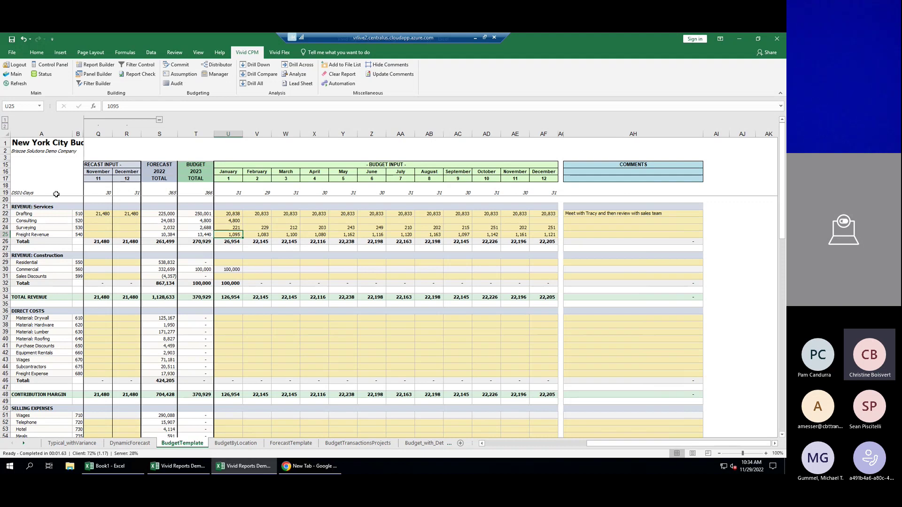
Change February's 2023 day count in cell V19 from 29 to 28.
{"action": "left_click", "coordinate": [229, 354]}
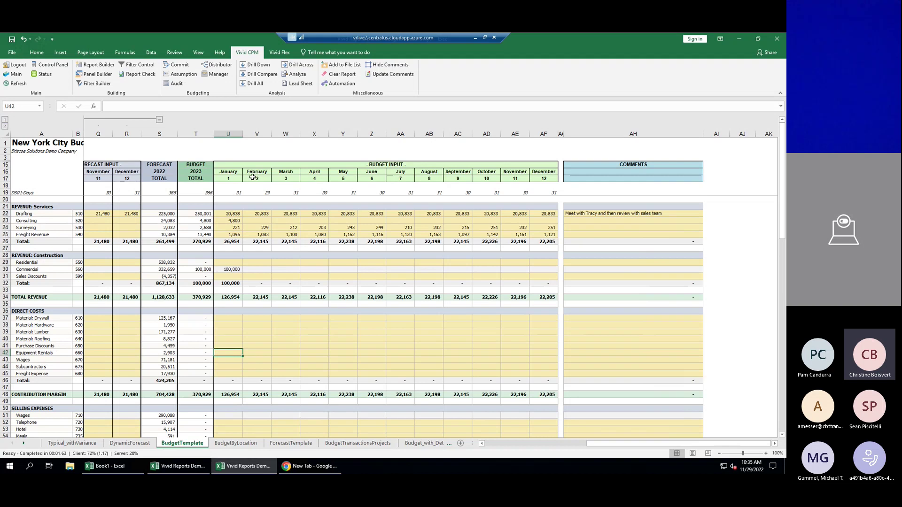
{"action": "left_click", "coordinate": [266, 192]}
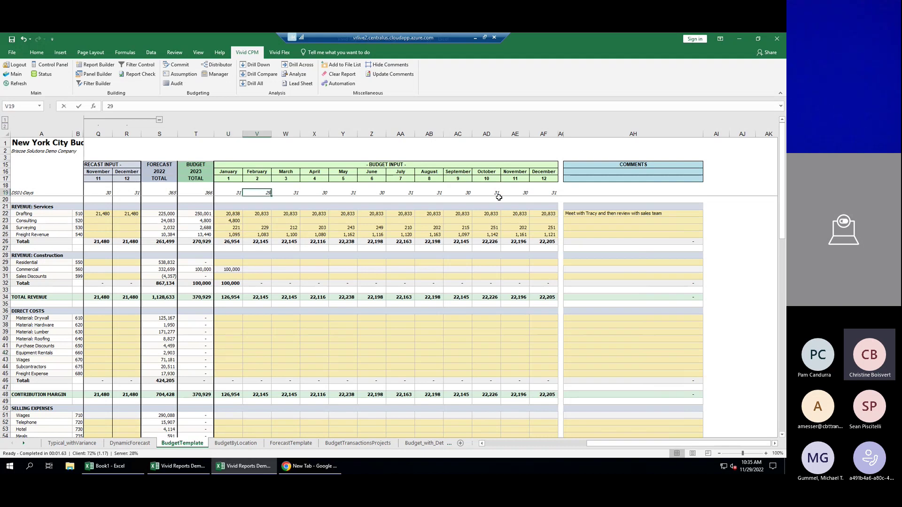
{"action": "type", "text": "28"}
{"action": "key", "text": "Return"}
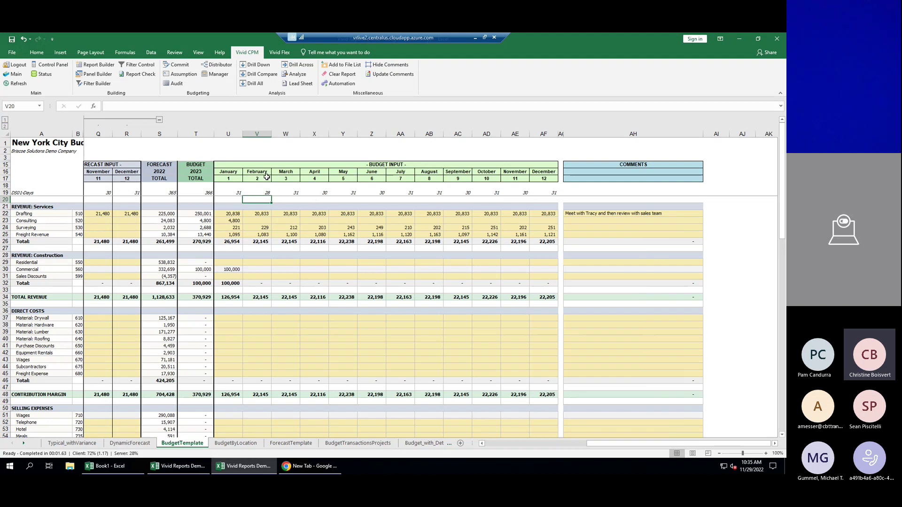
{"action": "left_click", "coordinate": [222, 352]}
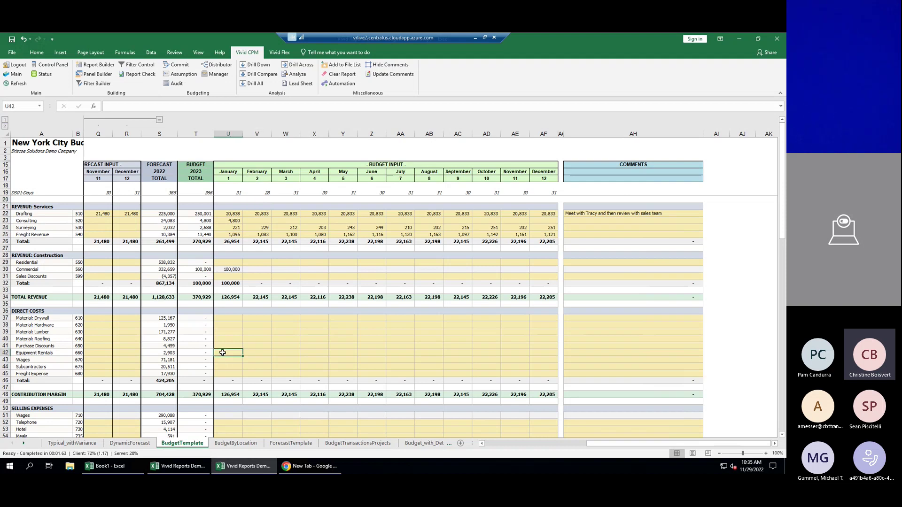
Spread a 3,600 Equipment Rentals budget by days per month (304 January, 276 February).
{"action": "left_click", "coordinate": [212, 64]}
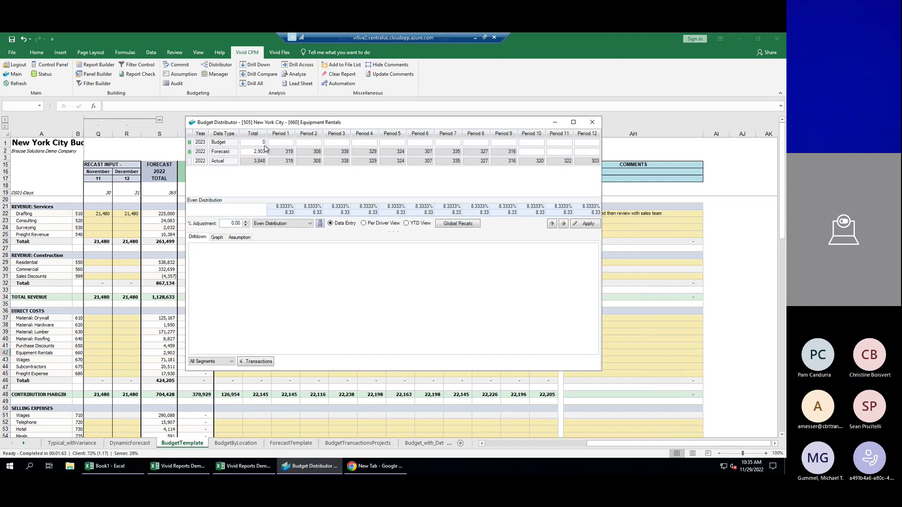
{"action": "left_click", "coordinate": [263, 144]}
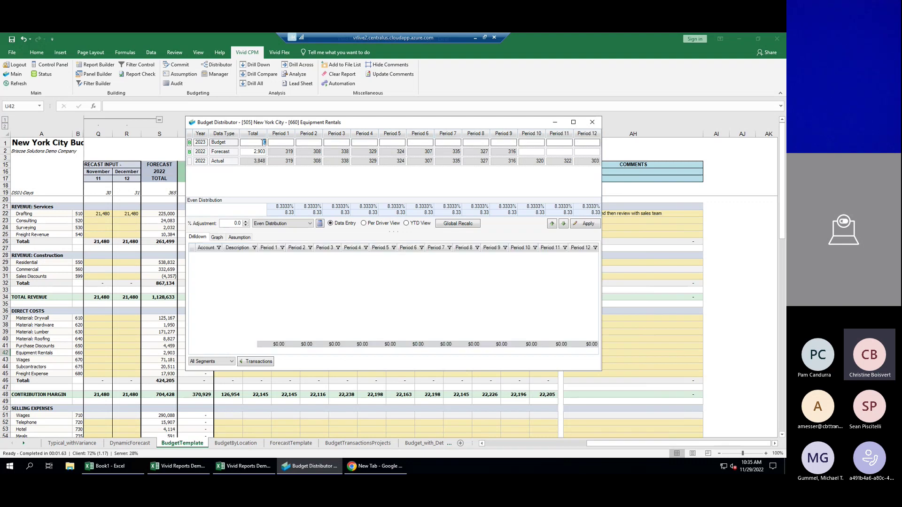
{"action": "type", "text": "3600"}
{"action": "key", "text": "Tab"}
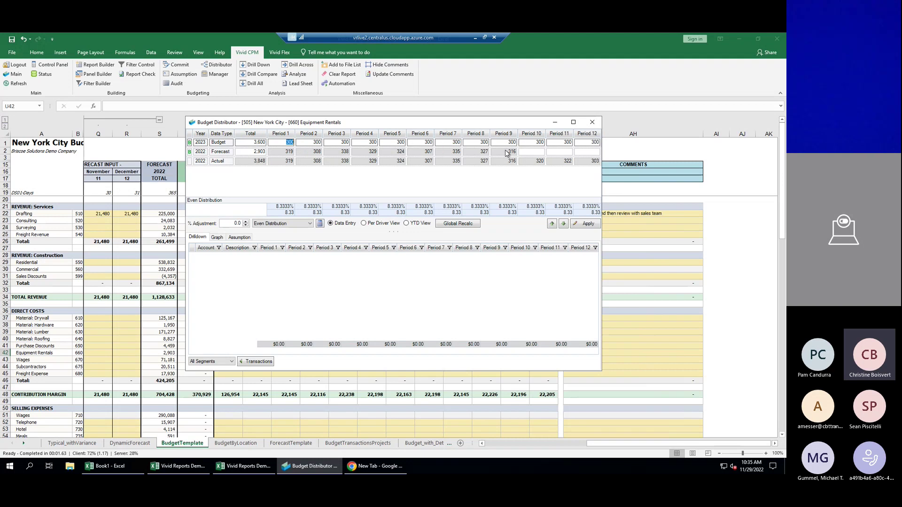
{"action": "left_click", "coordinate": [291, 223]}
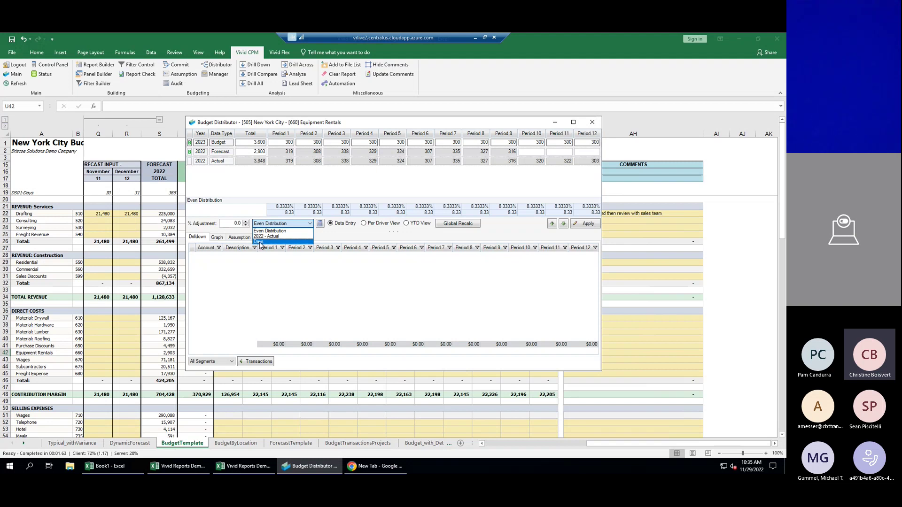
{"action": "left_click", "coordinate": [260, 242]}
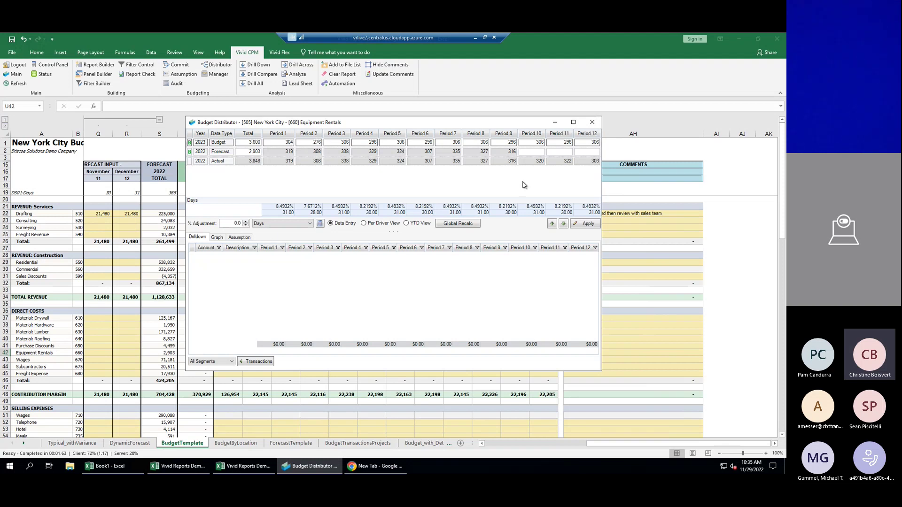
{"action": "left_click", "coordinate": [586, 224]}
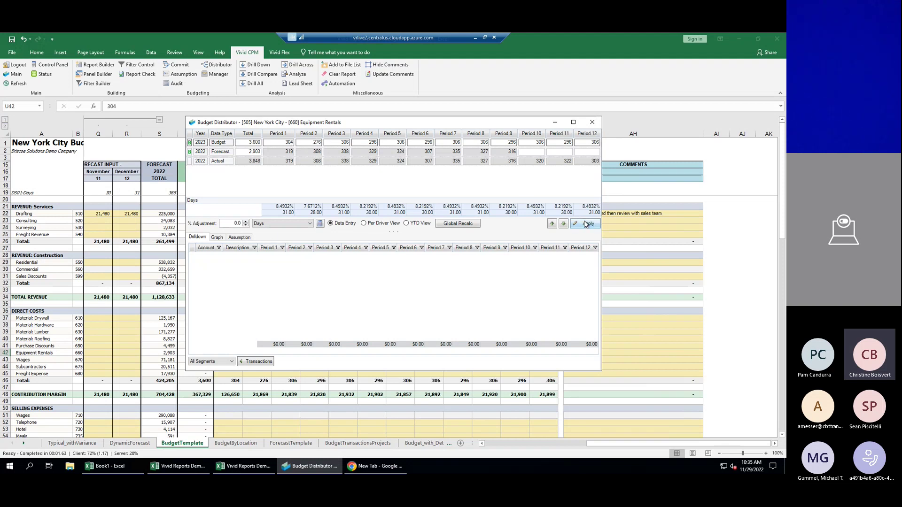
{"action": "left_click", "coordinate": [592, 123]}
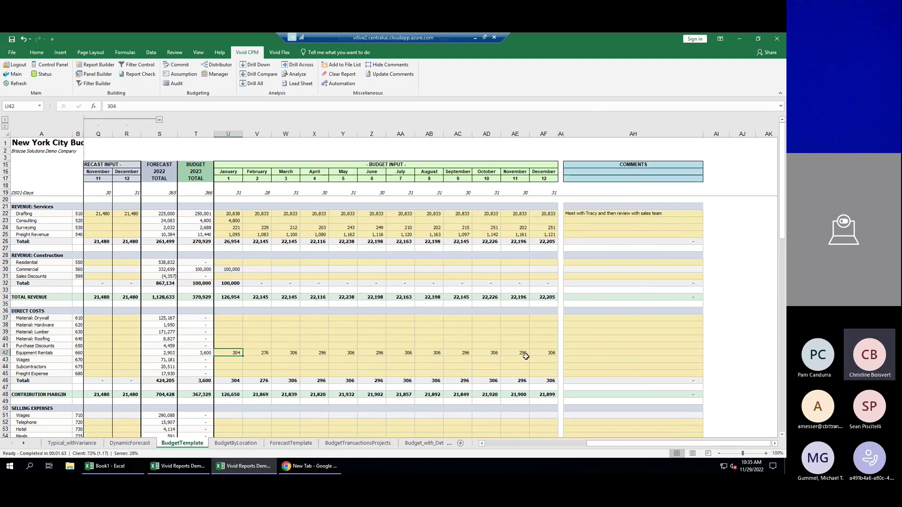
Commit the 2023 budget changes to the database.
{"action": "left_click", "coordinate": [184, 68]}
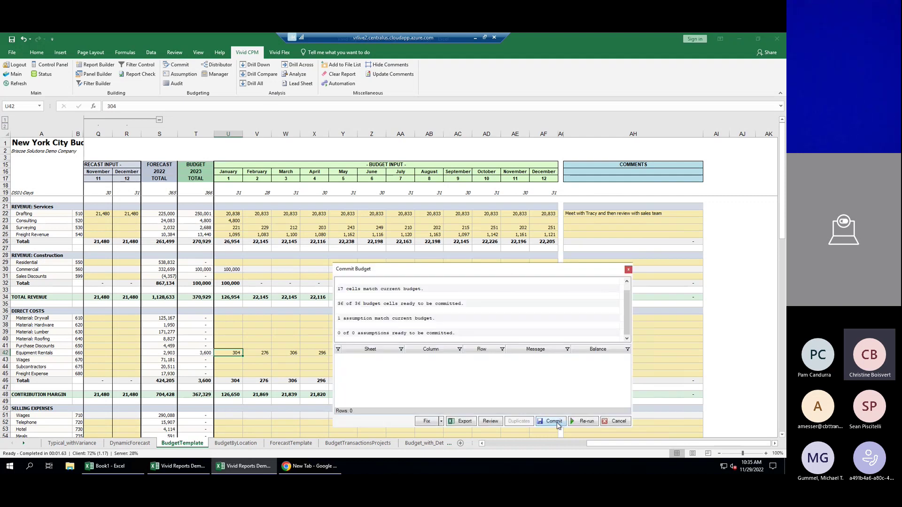
{"action": "left_click", "coordinate": [557, 425]}
{"action": "left_click", "coordinate": [566, 400]}
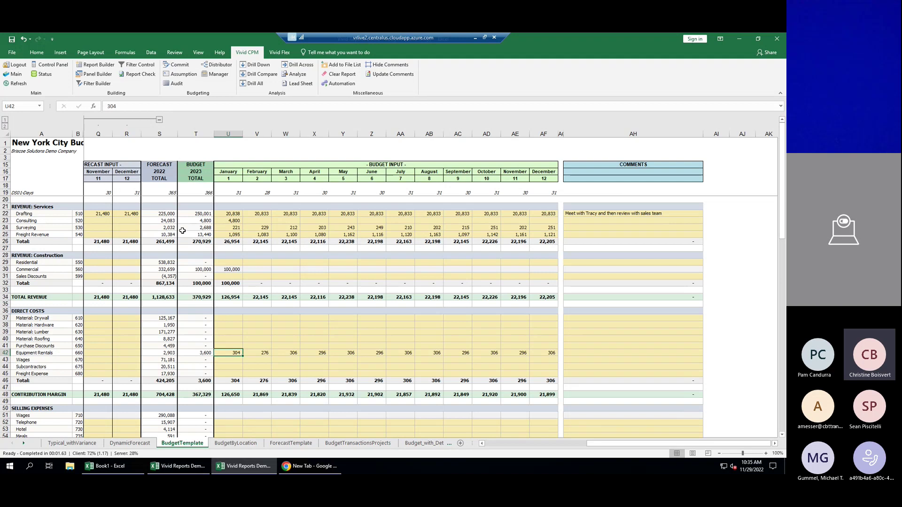
{"action": "left_click_drag", "start_coordinate": [597, 446], "coordinate": [500, 452]}
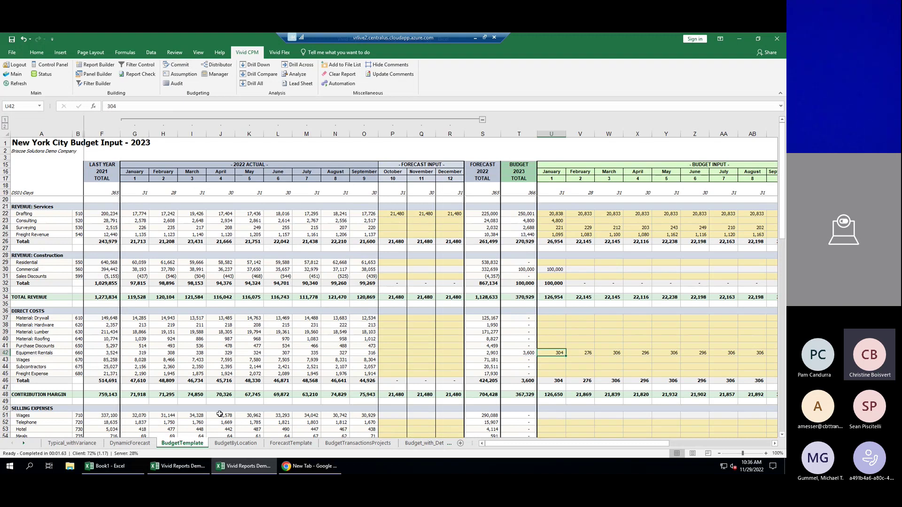
{"action": "left_click", "coordinate": [222, 214]}
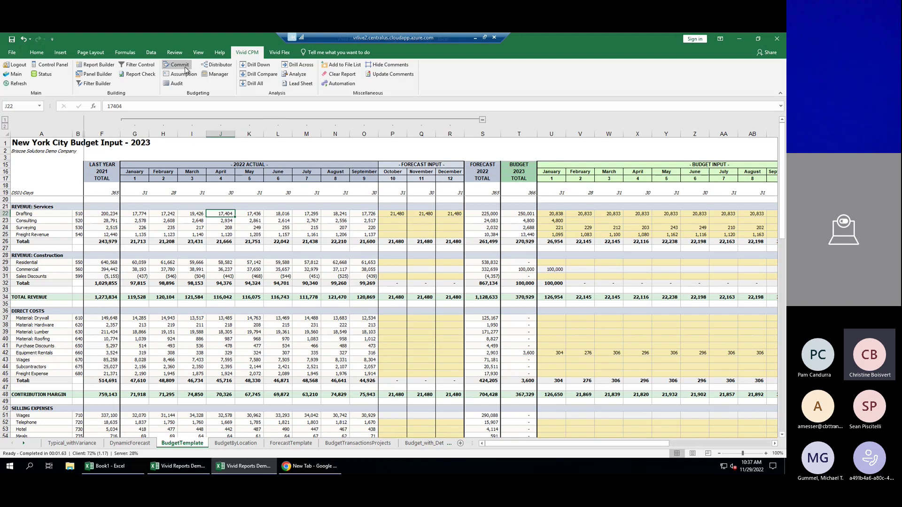
{"action": "mouse_move", "coordinate": [591, 459]}
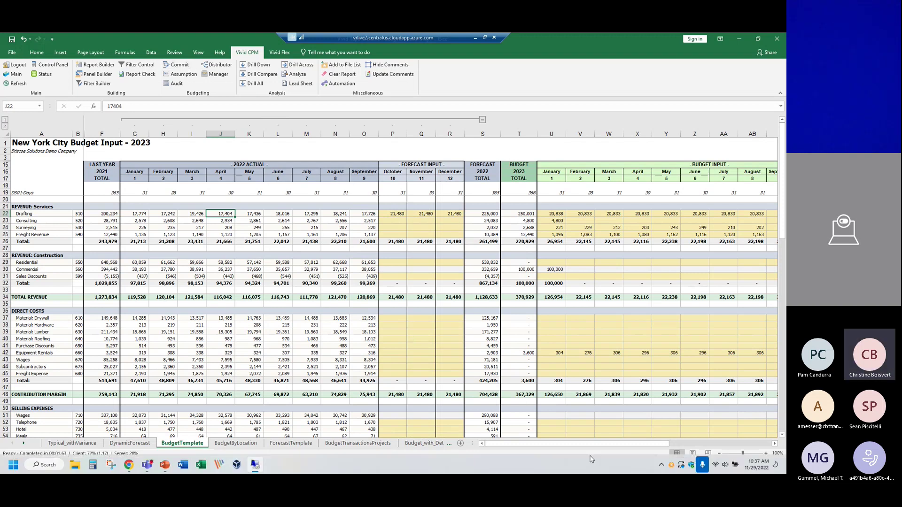
{"action": "left_click_drag", "start_coordinate": [593, 444], "coordinate": [648, 447]}
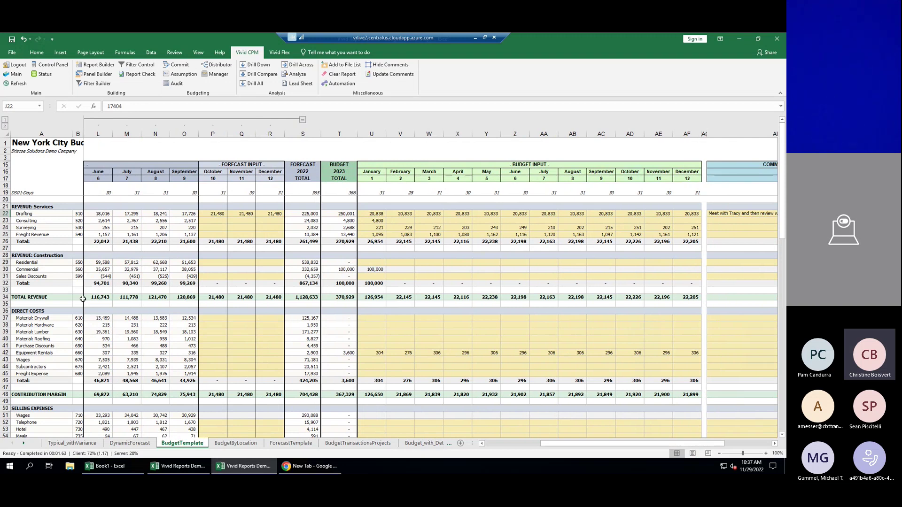
Load the Buffalo location's budget into the sheet.
{"action": "left_click", "coordinate": [55, 64]}
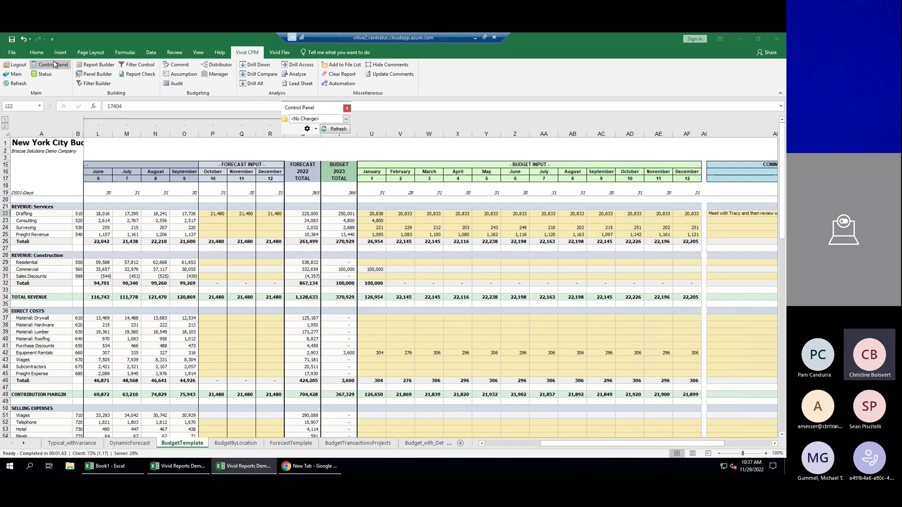
{"action": "left_click", "coordinate": [347, 119]}
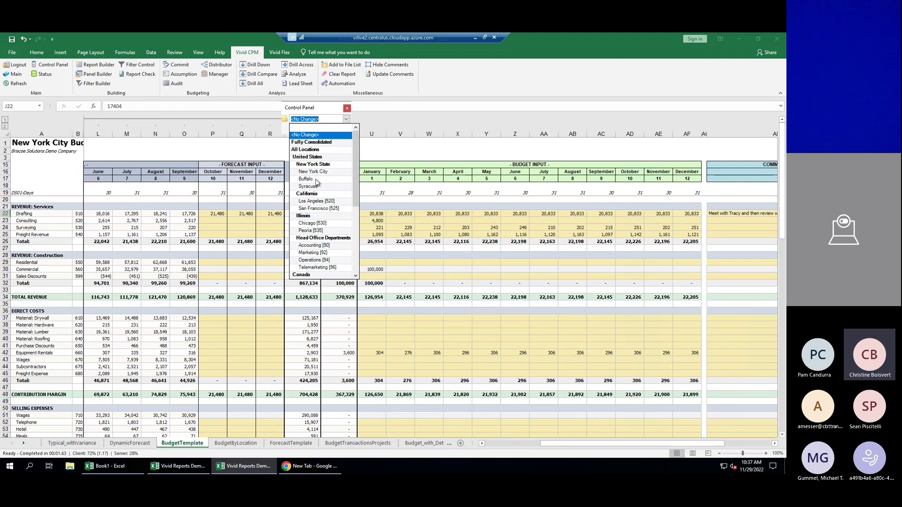
{"action": "left_click", "coordinate": [316, 181]}
{"action": "left_click", "coordinate": [333, 130]}
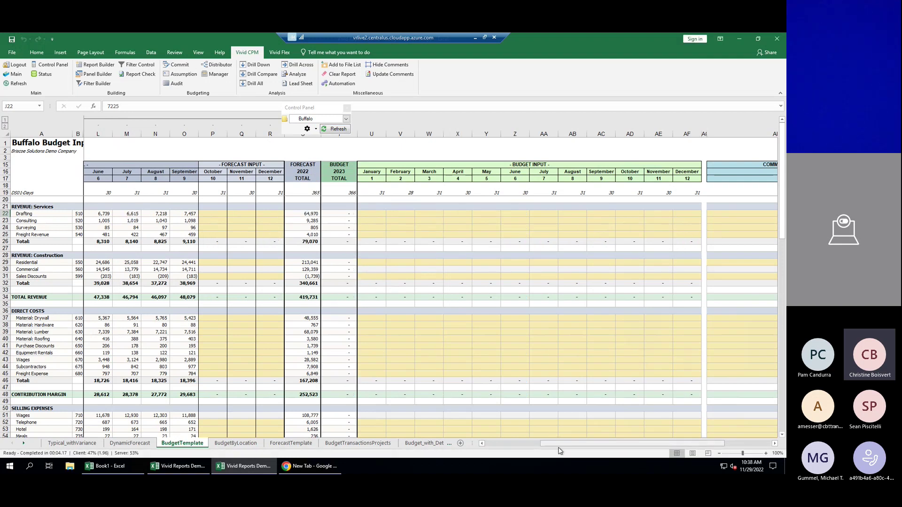
{"action": "left_click_drag", "start_coordinate": [559, 444], "coordinate": [503, 444]}
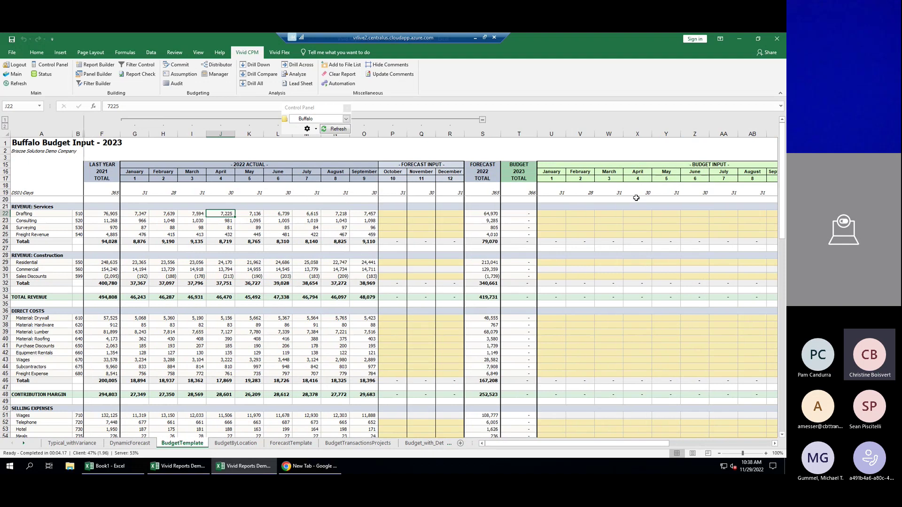
Enter January budgets of 7,500 Drafting, 1,200 Consulting and 100 Surveying in U22–U24.
{"action": "left_click", "coordinate": [552, 214]}
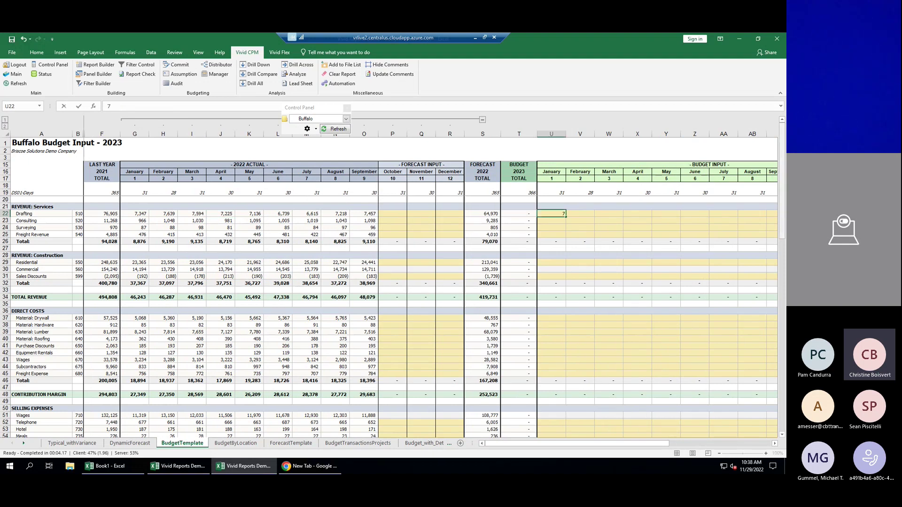
{"action": "type", "text": "7500"}
{"action": "key", "text": "Return"}
{"action": "type", "text": "1,20"}
{"action": "type", "text": "0"}
{"action": "key", "text": "Return"}
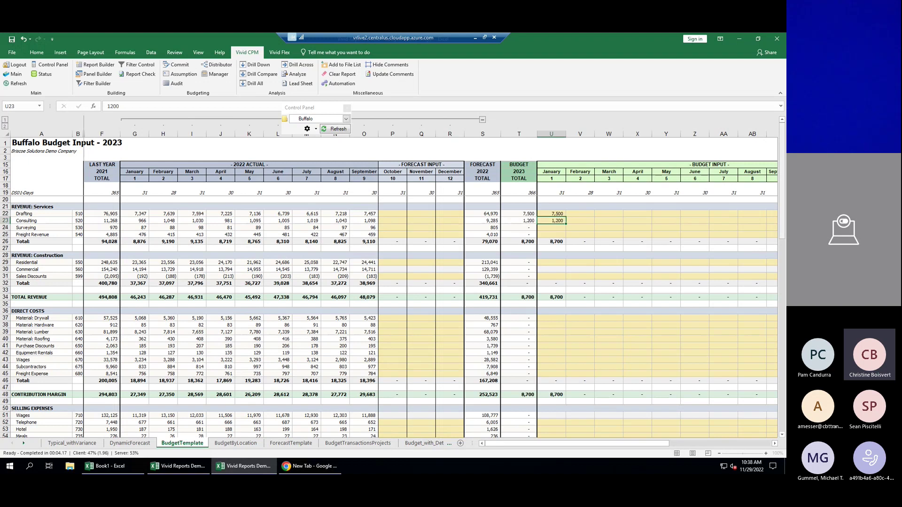
{"action": "type", "text": "100"}
{"action": "key", "text": "Return"}
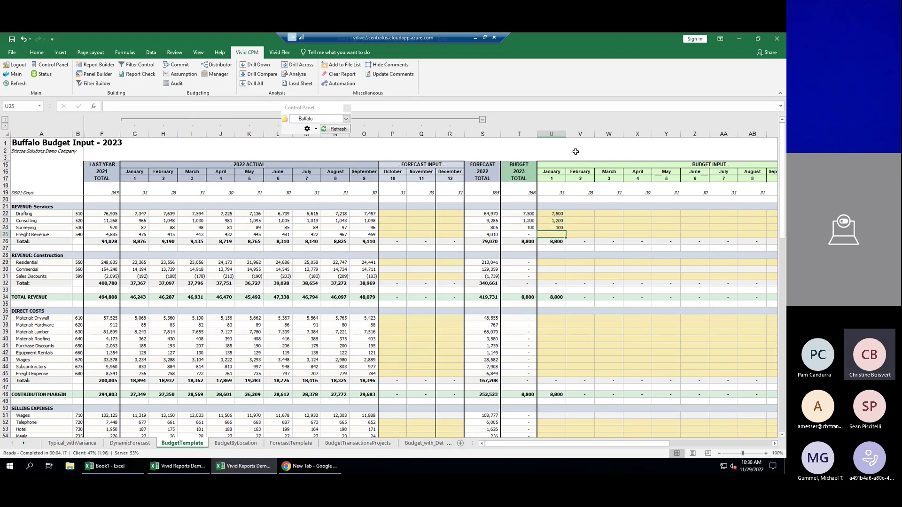
Commit the three Buffalo budget cells.
{"action": "left_click", "coordinate": [184, 67]}
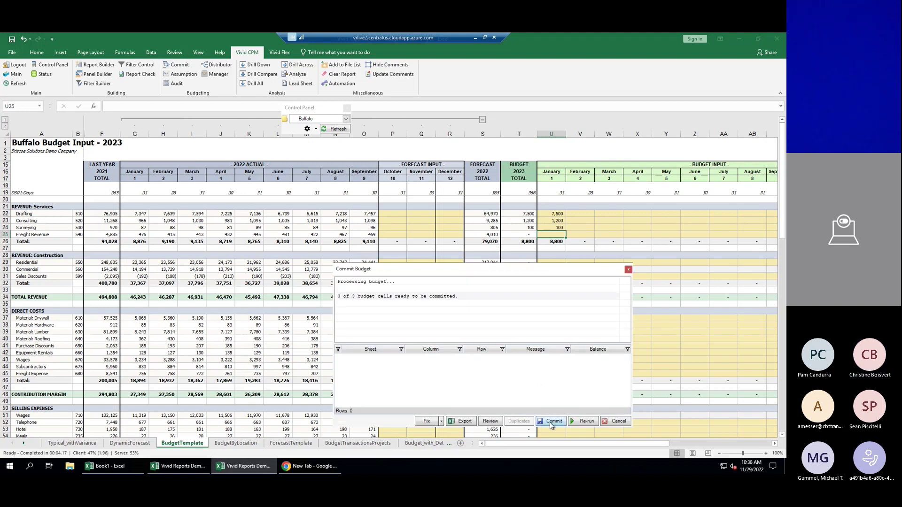
{"action": "left_click", "coordinate": [552, 421]}
{"action": "left_click", "coordinate": [558, 399]}
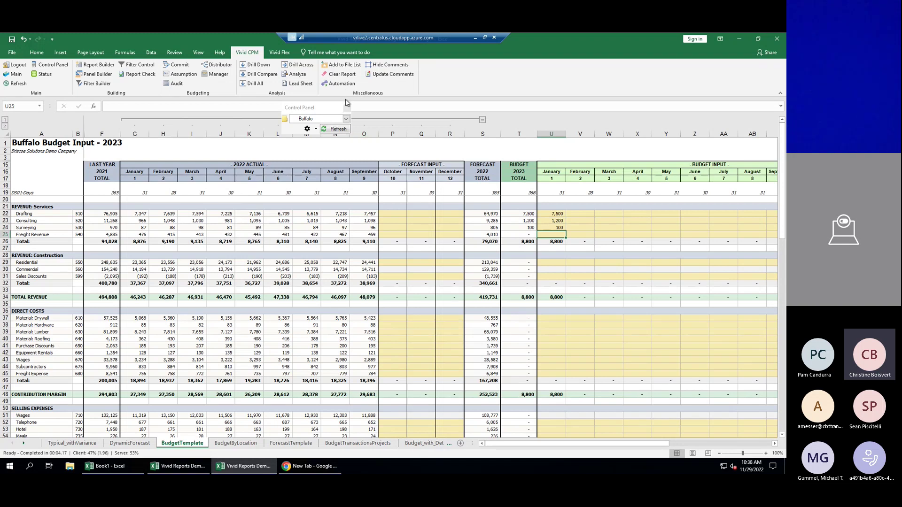
Reload the sheet for the New York State consolidation.
{"action": "left_click", "coordinate": [346, 119]}
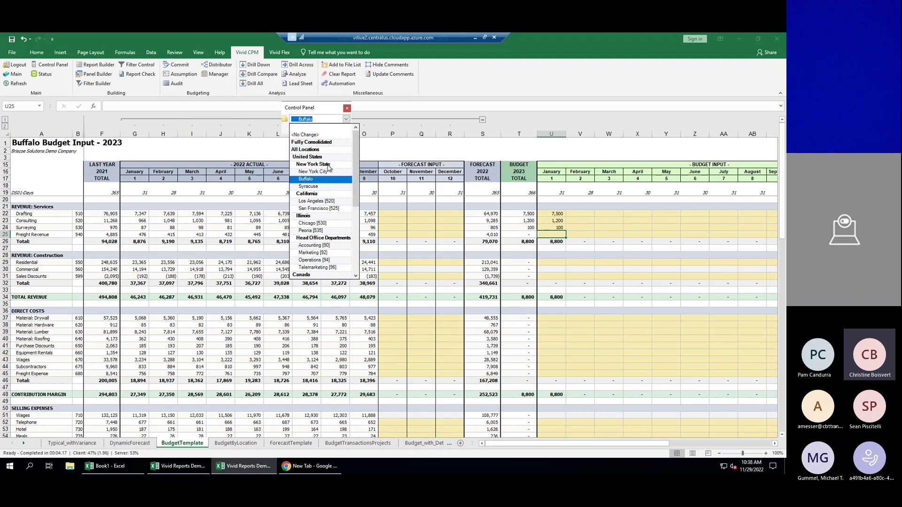
{"action": "left_click", "coordinate": [328, 167]}
{"action": "left_click", "coordinate": [333, 130]}
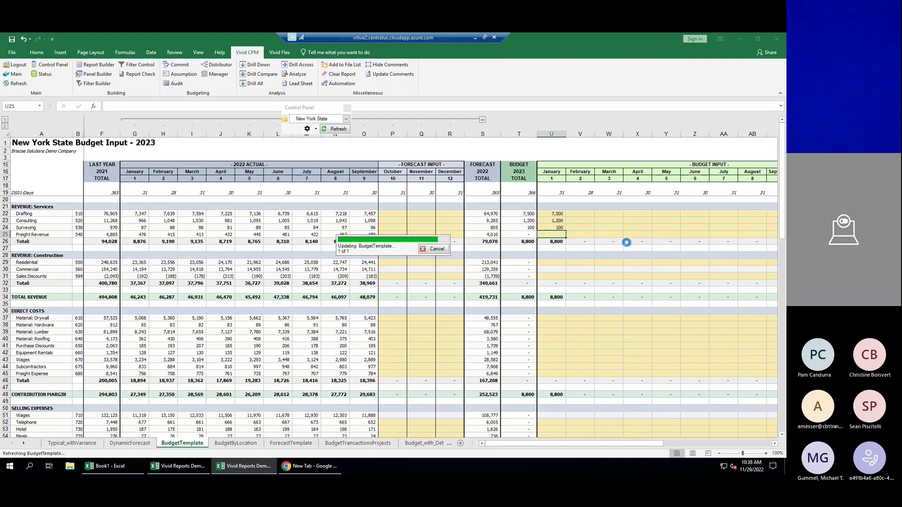
Drill into the 6,000 January Consulting figure to see its Buffalo detail, then close it.
{"action": "left_click", "coordinate": [554, 225]}
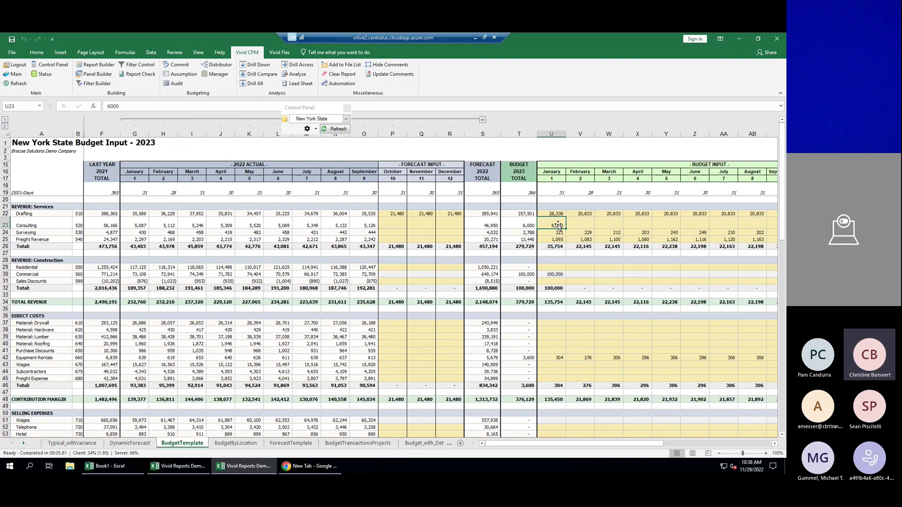
{"action": "left_click", "coordinate": [258, 64]}
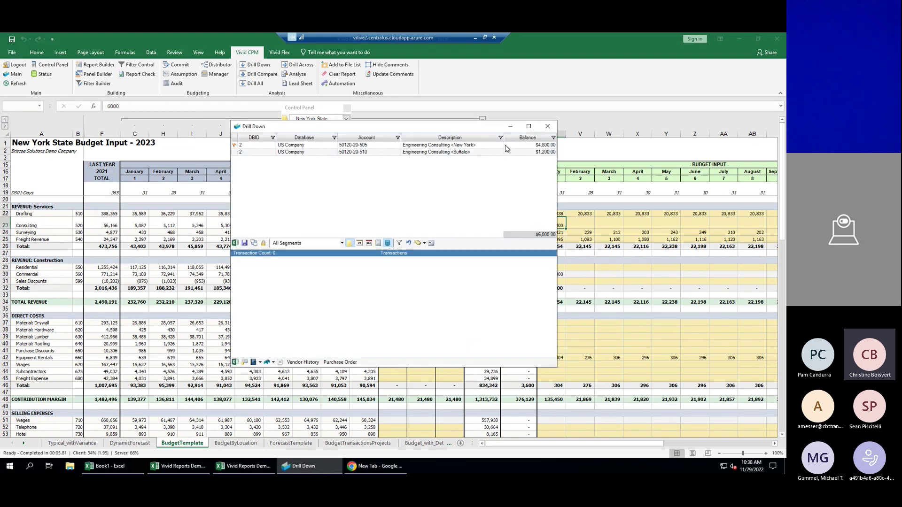
{"action": "left_click", "coordinate": [461, 153]}
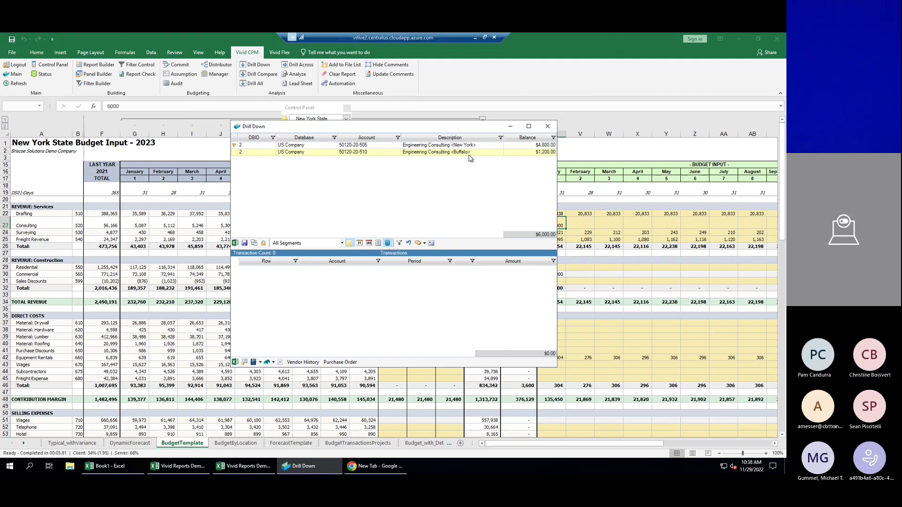
{"action": "left_click", "coordinate": [548, 127]}
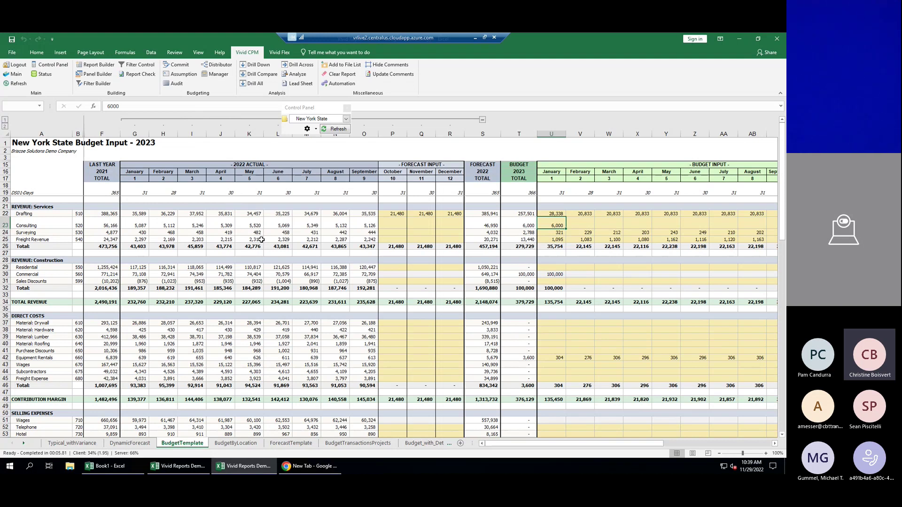
{"action": "left_click_drag", "start_coordinate": [630, 446], "coordinate": [678, 449]}
{"action": "left_click", "coordinate": [424, 276]}
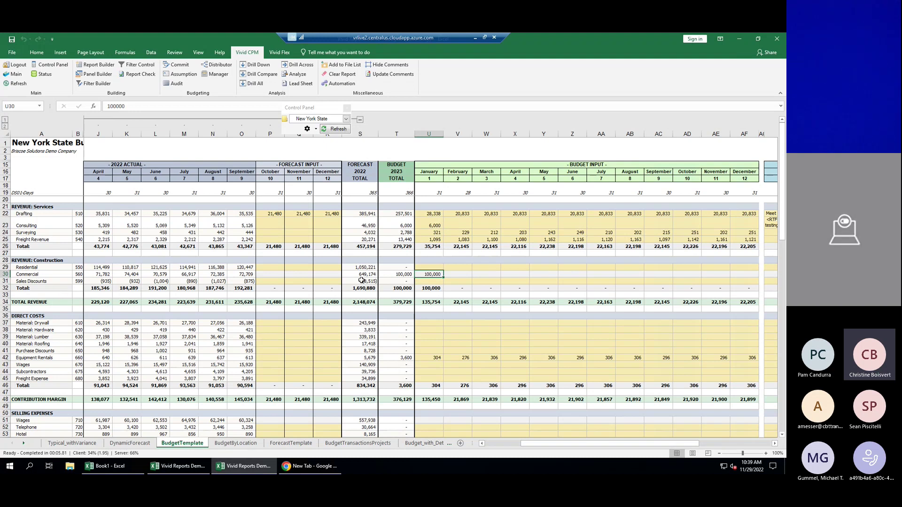
{"action": "left_click", "coordinate": [459, 274]}
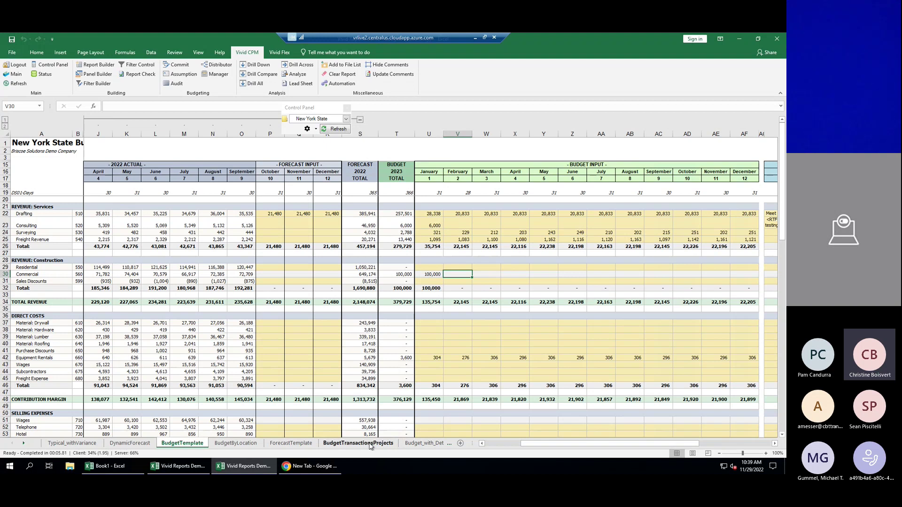
On BudgetTransactionsProjects, add Project 2, 'Library', at 555 Main Street below Project 1.
{"action": "left_click", "coordinate": [358, 443]}
{"action": "left_click", "coordinate": [73, 208]}
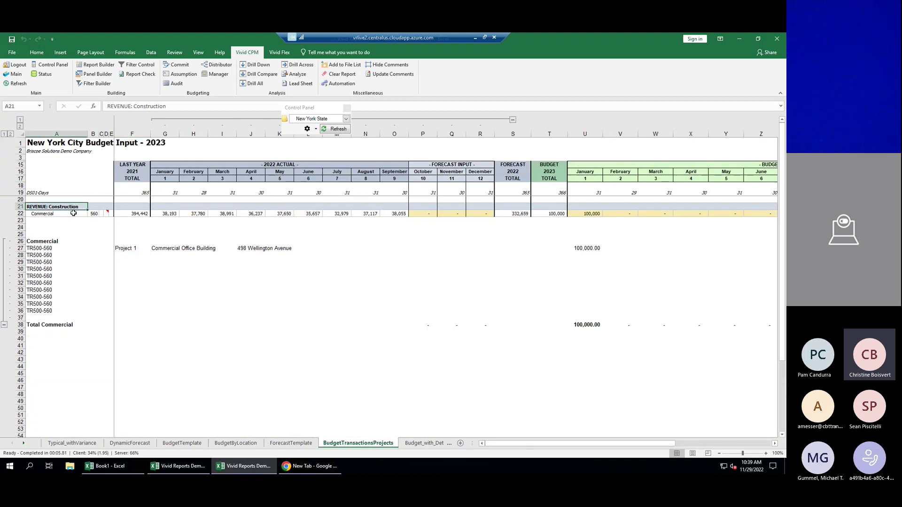
{"action": "left_click", "coordinate": [416, 352]}
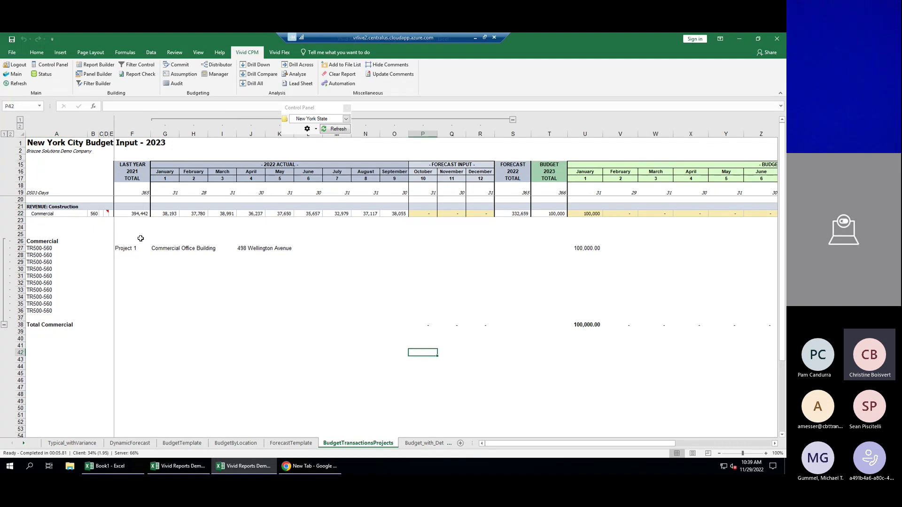
{"action": "left_click_drag", "start_coordinate": [47, 248], "coordinate": [52, 318]}
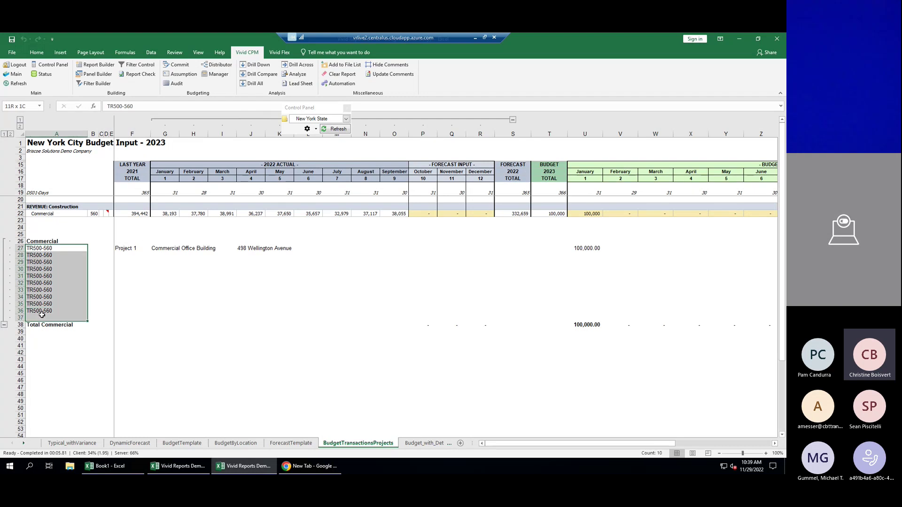
{"action": "left_click", "coordinate": [132, 252]}
{"action": "left_click", "coordinate": [131, 256]}
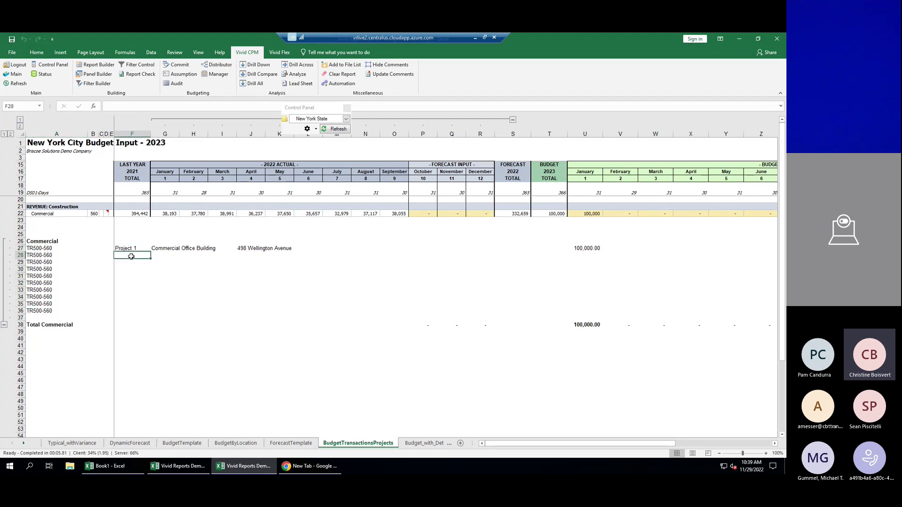
{"action": "type", "text": "Project 2"}
{"action": "key", "text": "Tab"}
{"action": "type", "text": "L"}
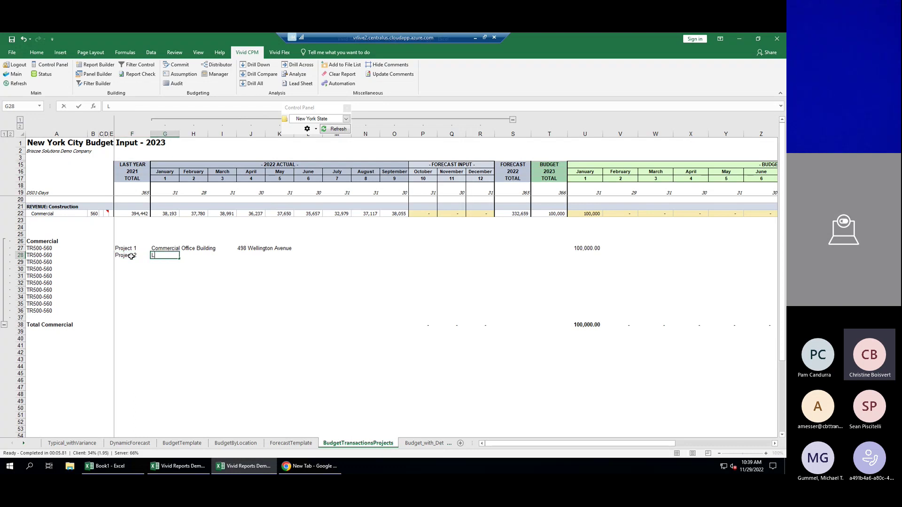
{"action": "type", "text": "ibrary"}
{"action": "key", "text": "Tab"}
{"action": "key", "text": "Tab"}
{"action": "key", "text": "Tab"}
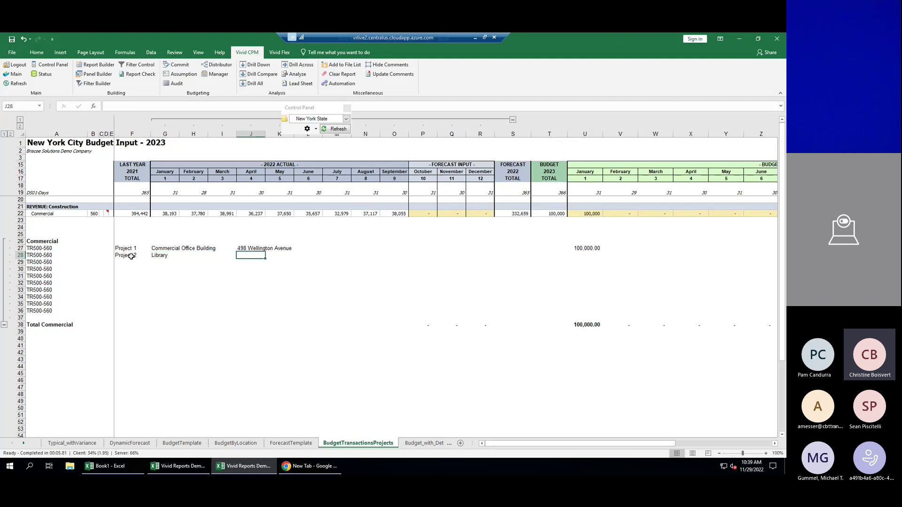
{"action": "type", "text": "555 Main Street"}
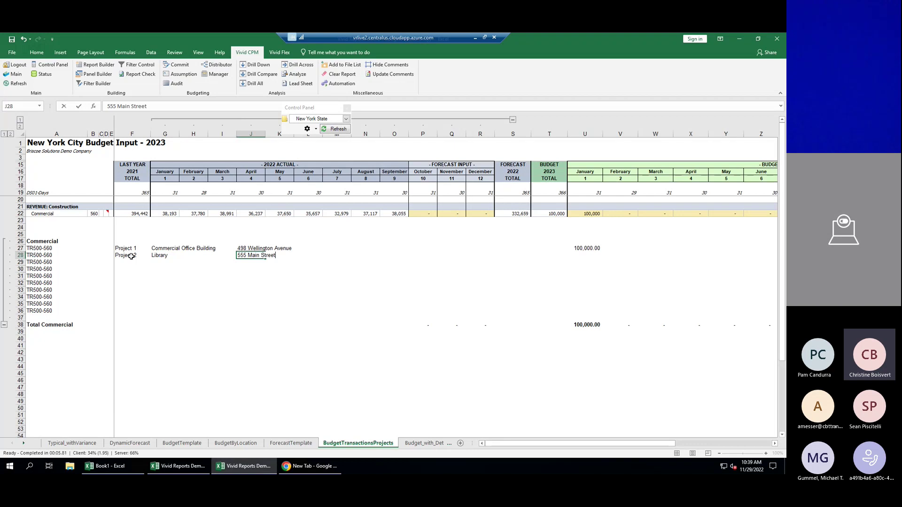
{"action": "key", "text": "Return"}
Budget Project 2 at 50,000, 78,000 and 15,000 for January–March.
{"action": "left_click", "coordinate": [584, 256]}
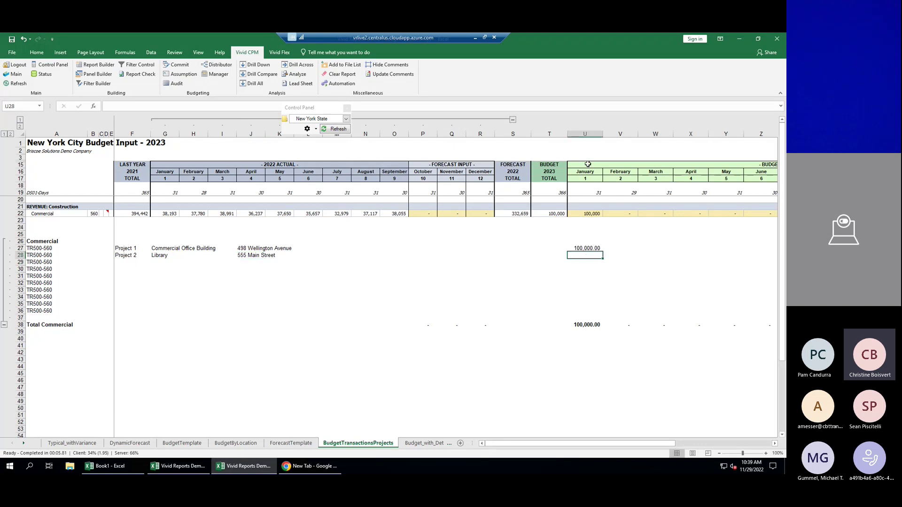
{"action": "type", "text": "50000"}
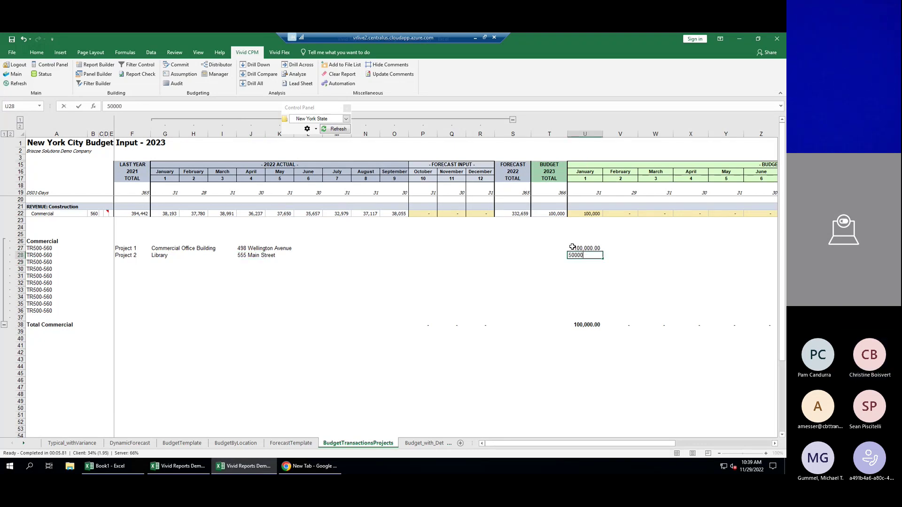
{"action": "key", "text": "Tab"}
{"action": "type", "text": "78000"}
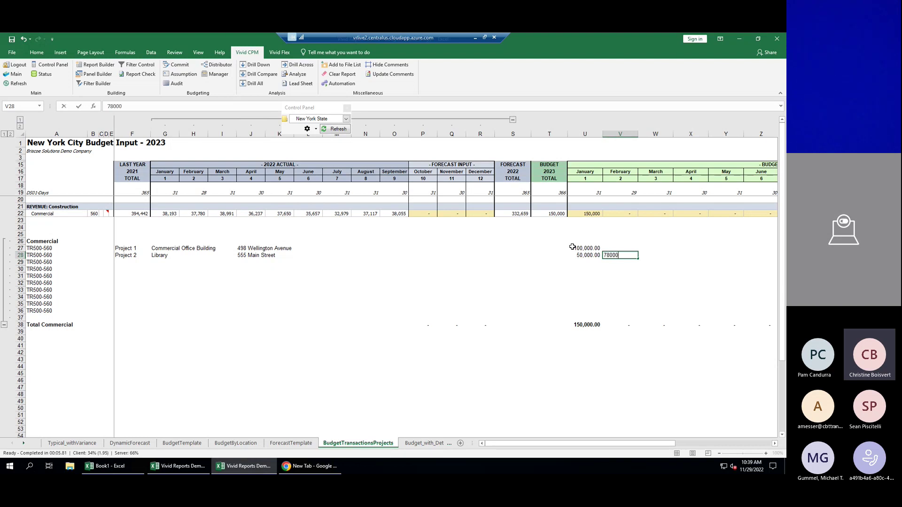
{"action": "key", "text": "Tab"}
{"action": "type", "text": "15000"}
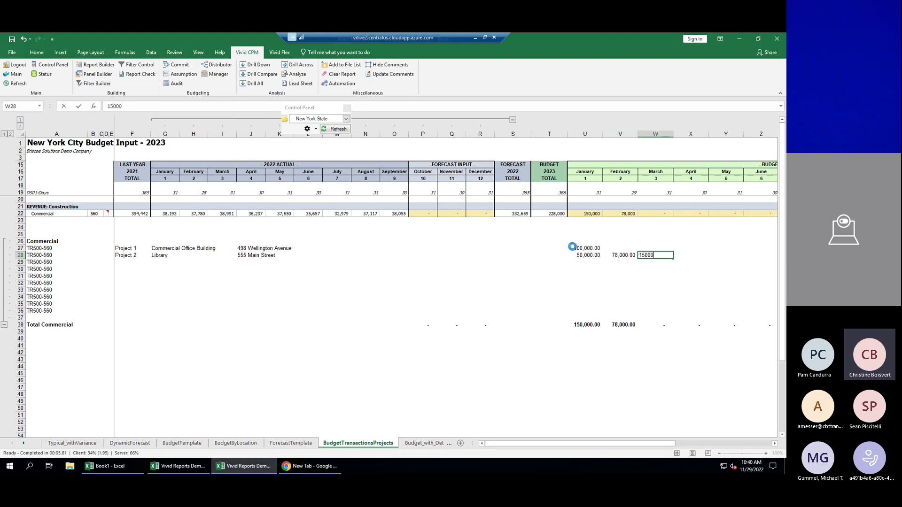
{"action": "key", "text": "Return"}
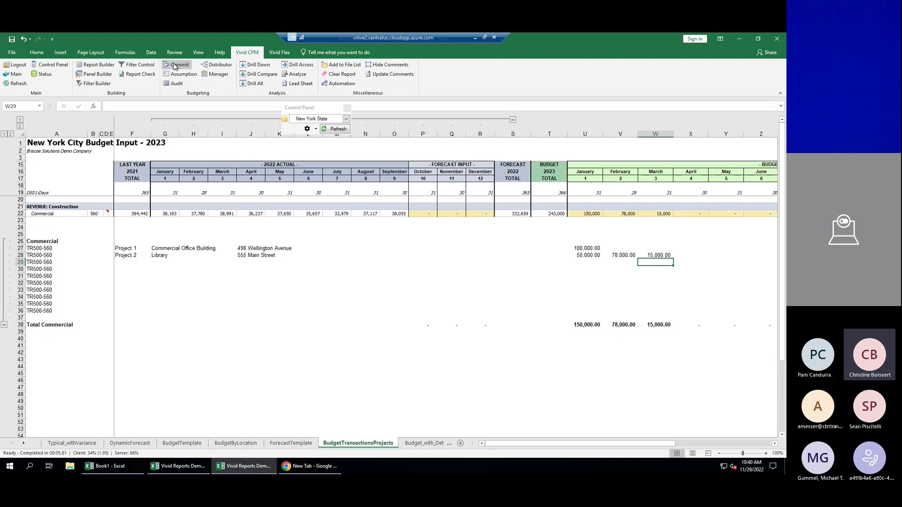
Commit the project budget and refresh BudgetTemplate, showing Commercial at 150,000, 78,000 and 15,000.
{"action": "left_click", "coordinate": [173, 66]}
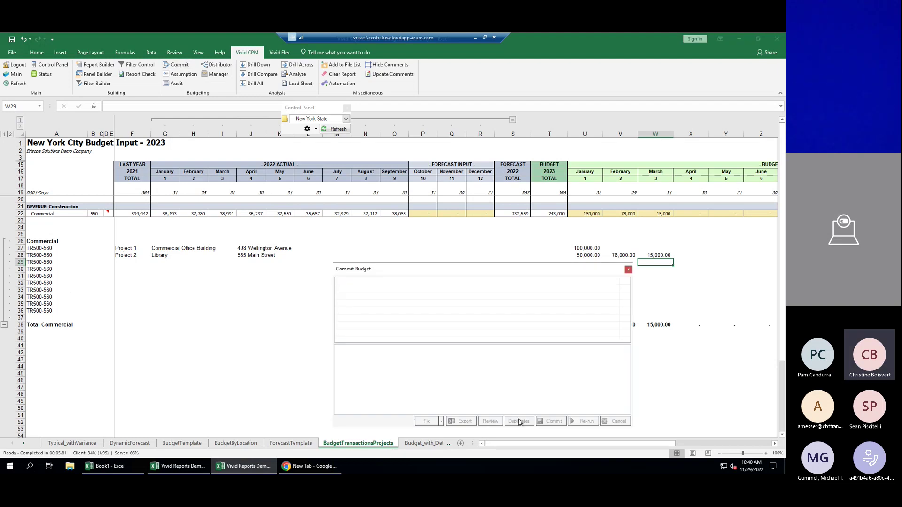
{"action": "left_click", "coordinate": [553, 421]}
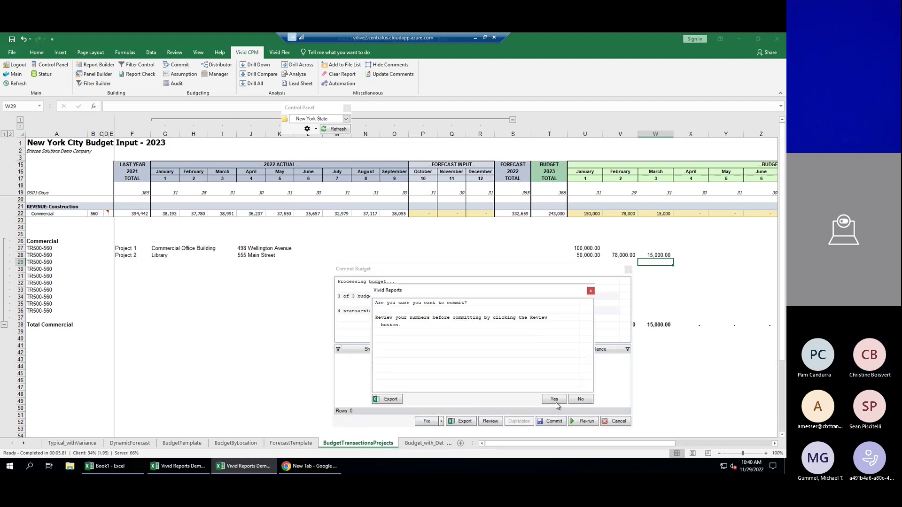
{"action": "left_click", "coordinate": [556, 400]}
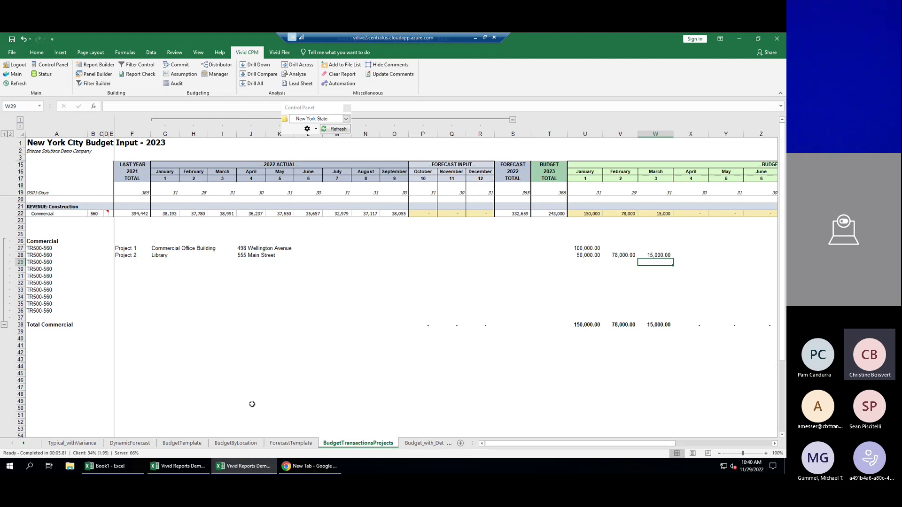
{"action": "left_click", "coordinate": [169, 443]}
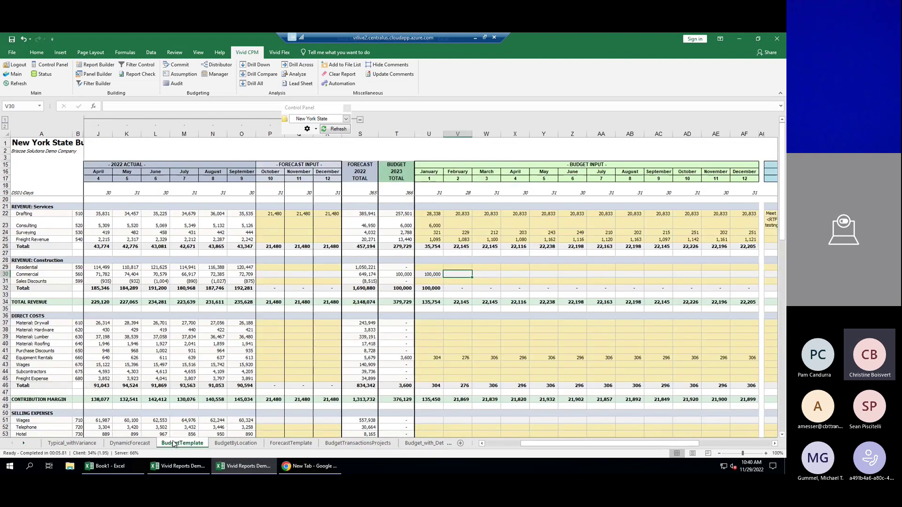
{"action": "left_click", "coordinate": [335, 129]}
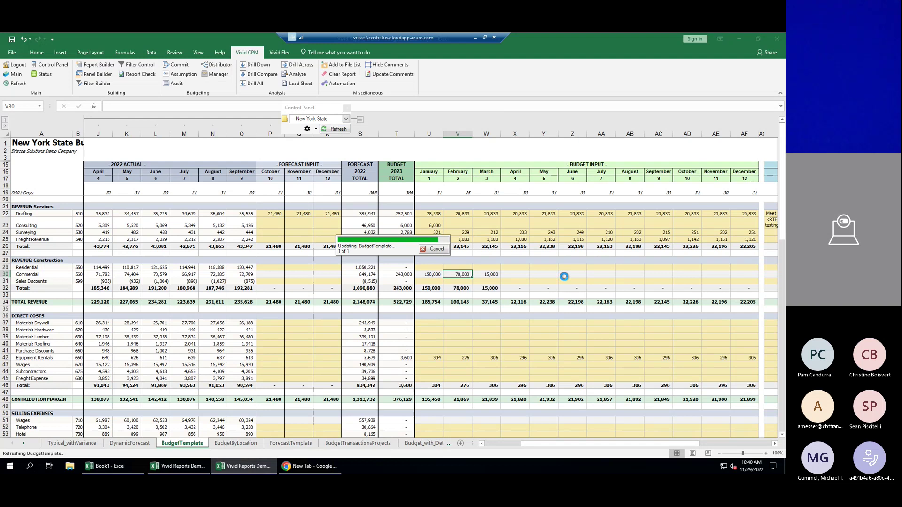
{"action": "left_click", "coordinate": [426, 273]}
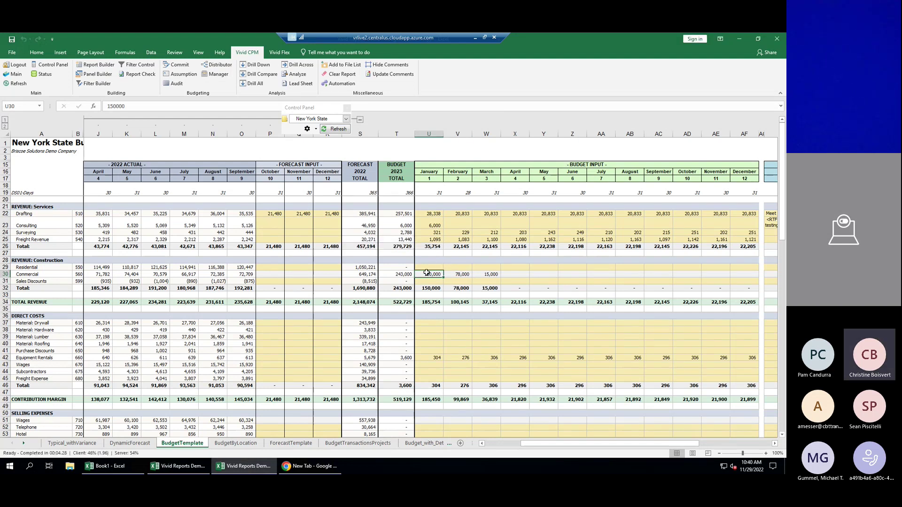
{"action": "left_click", "coordinate": [255, 64]}
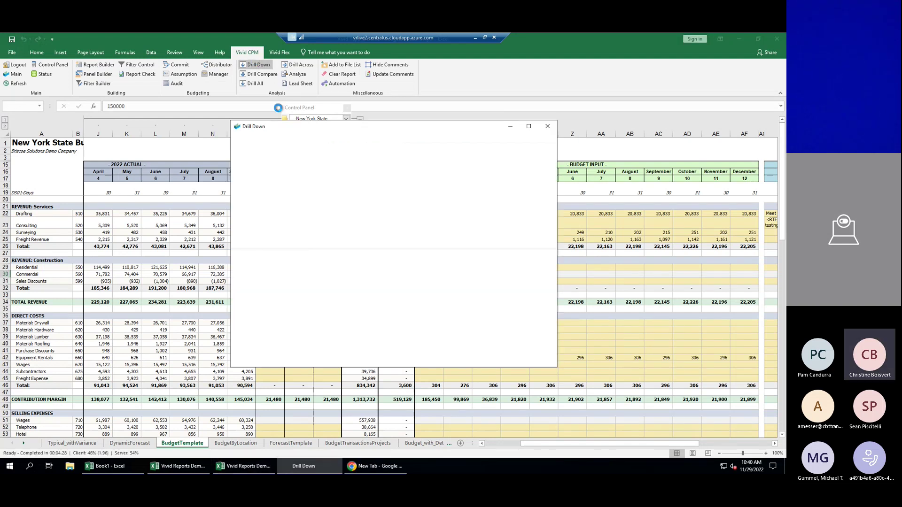
{"action": "left_click", "coordinate": [312, 145]}
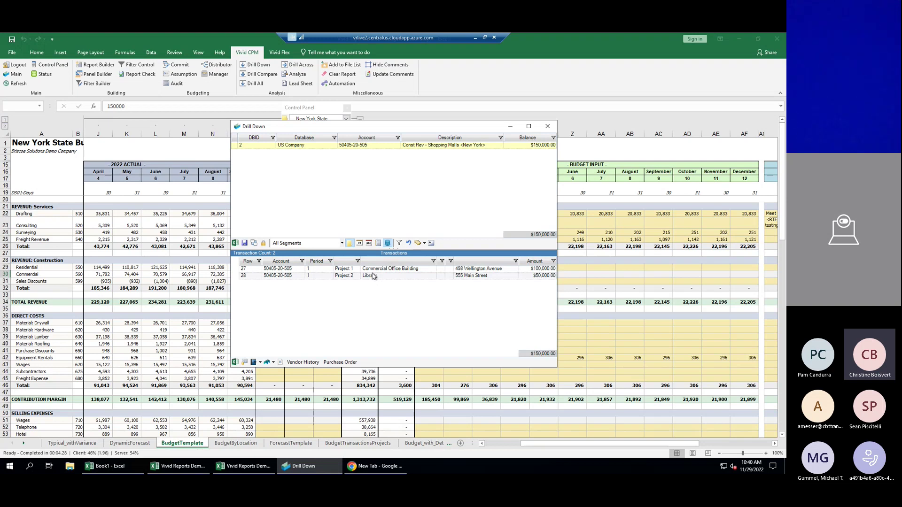
{"action": "left_click", "coordinate": [548, 127]}
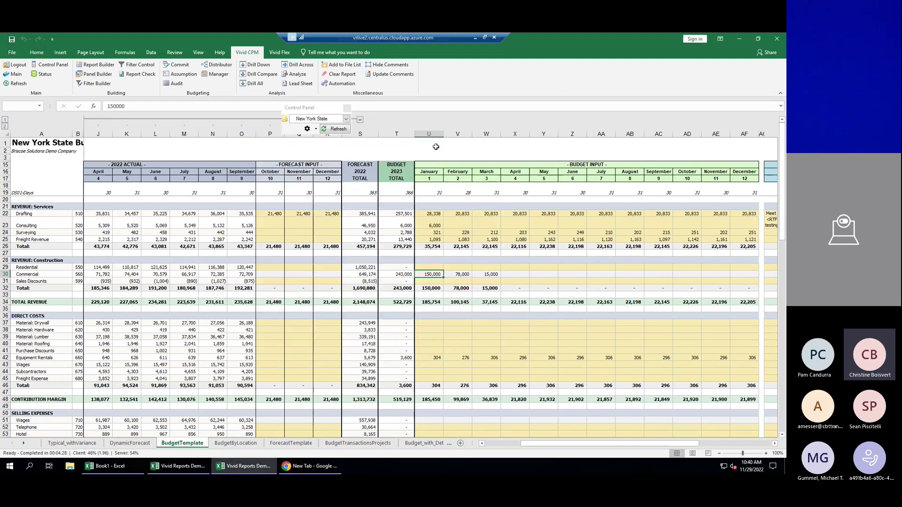
Close the floating Control Panel toolbar on the New York State 2023 budget sheet.
{"action": "left_click", "coordinate": [347, 108]}
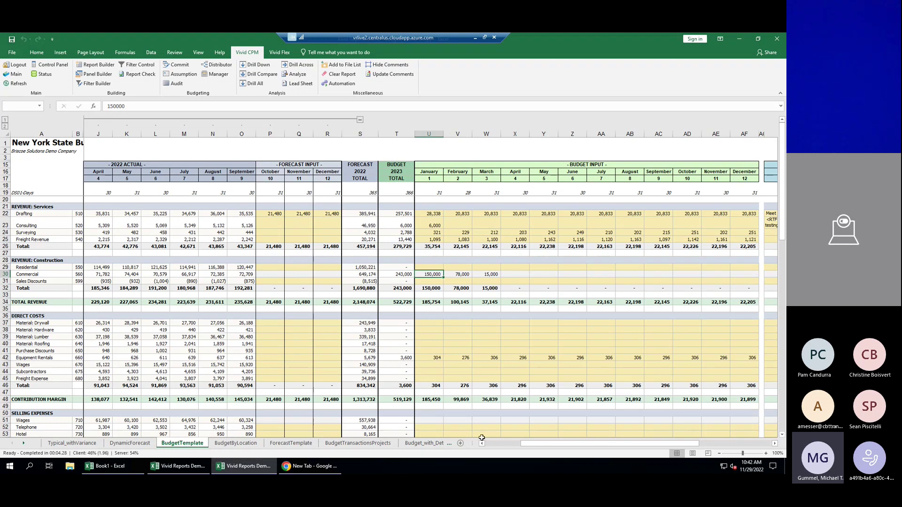
Switch back to the BudgetTransactionsProjects sheet, where Total Commercial reads 150,000, 78,000 and 15,000.
{"action": "left_click", "coordinate": [359, 443]}
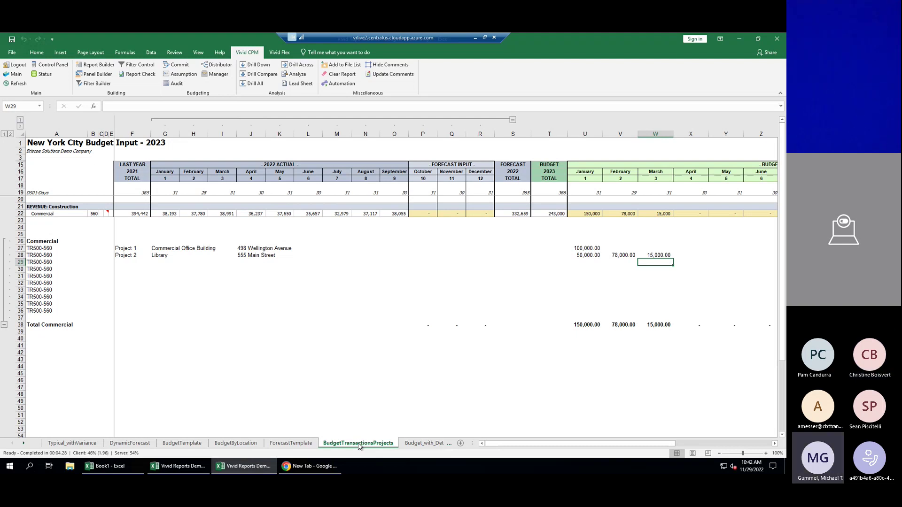
On Budget_with_Details, collapse to summary rows, then expand the Commercial and Residential project details.
{"action": "left_click", "coordinate": [429, 443]}
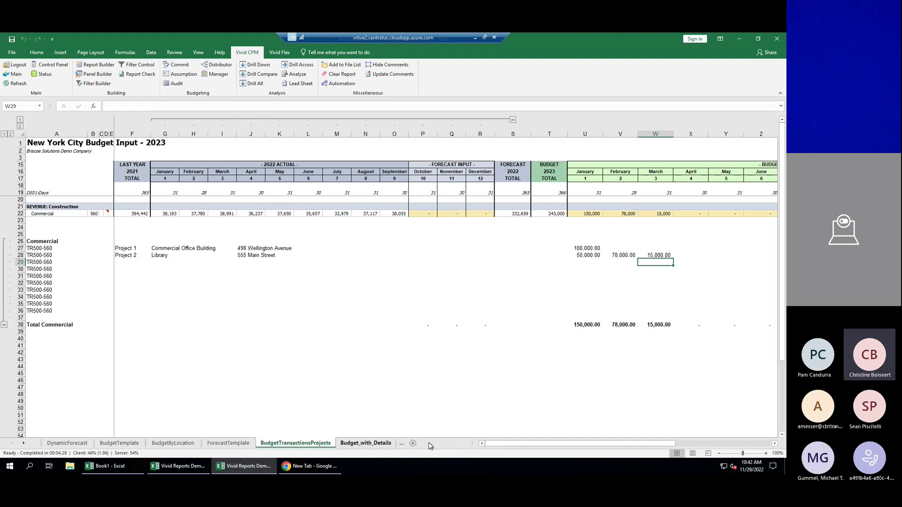
{"action": "left_click", "coordinate": [4, 134]}
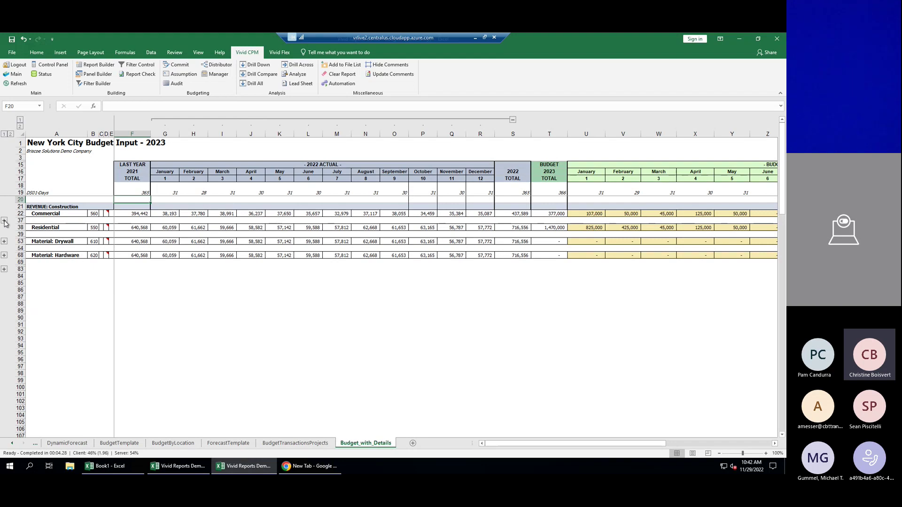
{"action": "left_click", "coordinate": [4, 220]}
{"action": "left_click", "coordinate": [4, 339]}
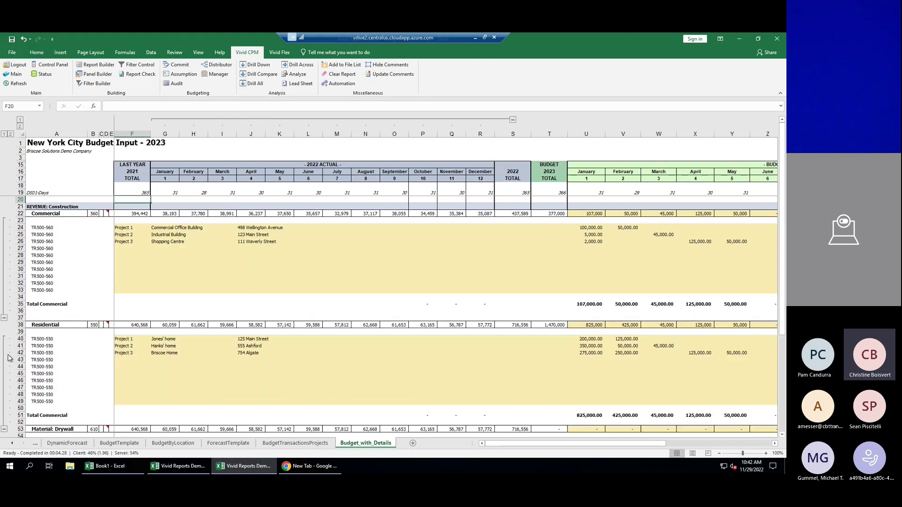
{"action": "scroll", "coordinate": [334, 258], "scroll_direction": "down", "scroll_amount": 1}
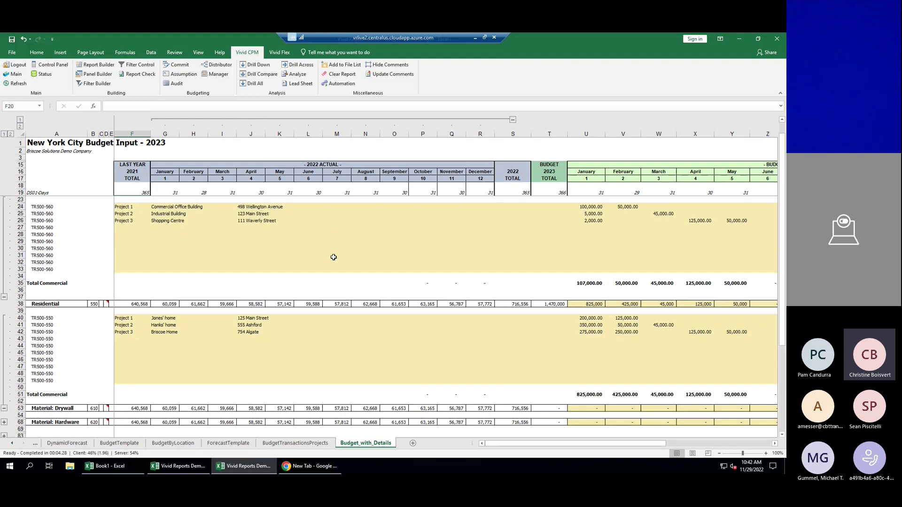
{"action": "scroll", "coordinate": [333, 258], "scroll_direction": "up", "scroll_amount": 1}
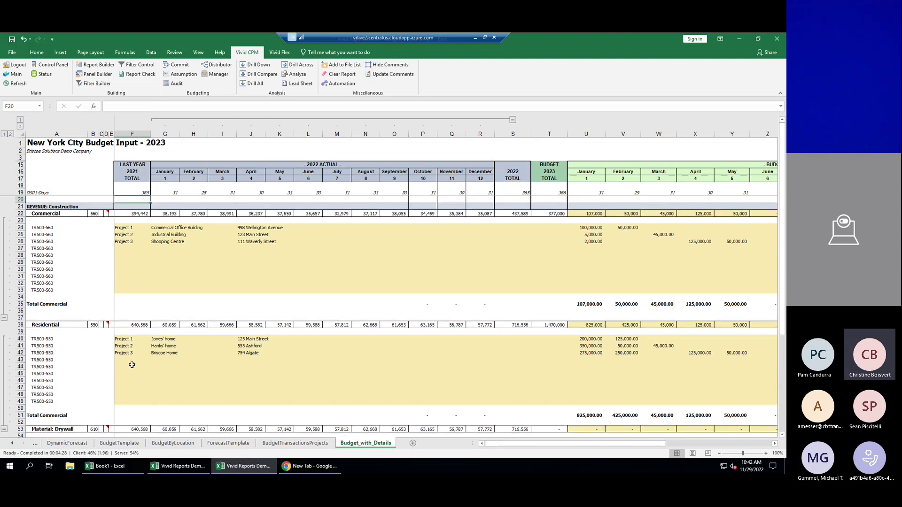
{"action": "scroll", "coordinate": [270, 345], "scroll_direction": "down", "scroll_amount": 2}
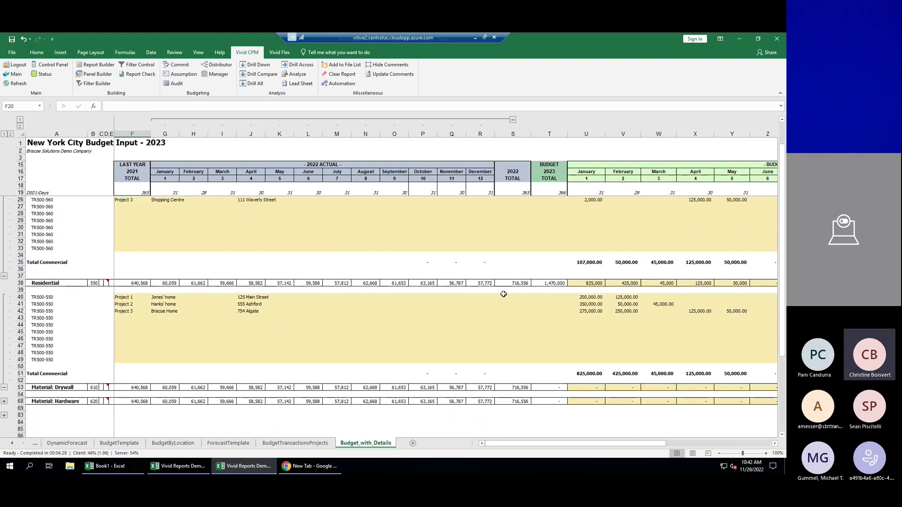
Expand the Material: Hardware and Material: Drywall rows, then scroll back to the project lines.
{"action": "left_click", "coordinate": [3, 415]}
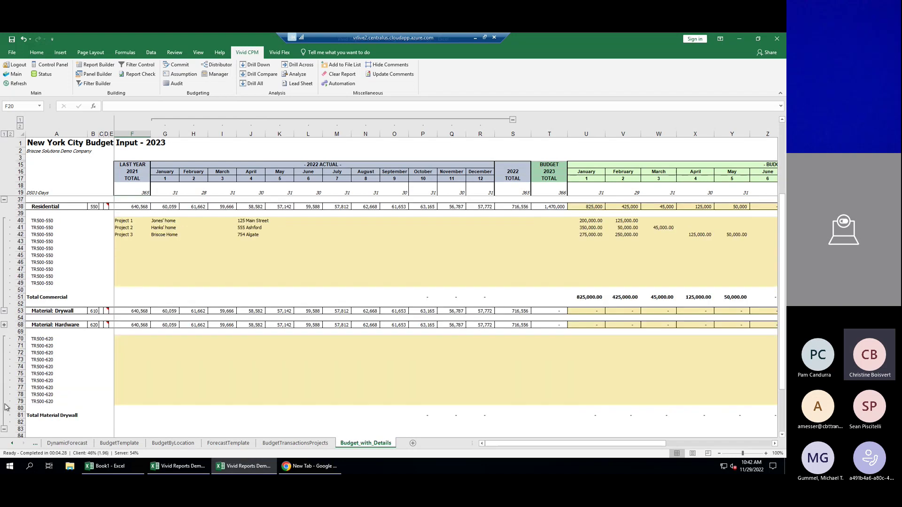
{"action": "left_click", "coordinate": [4, 332]}
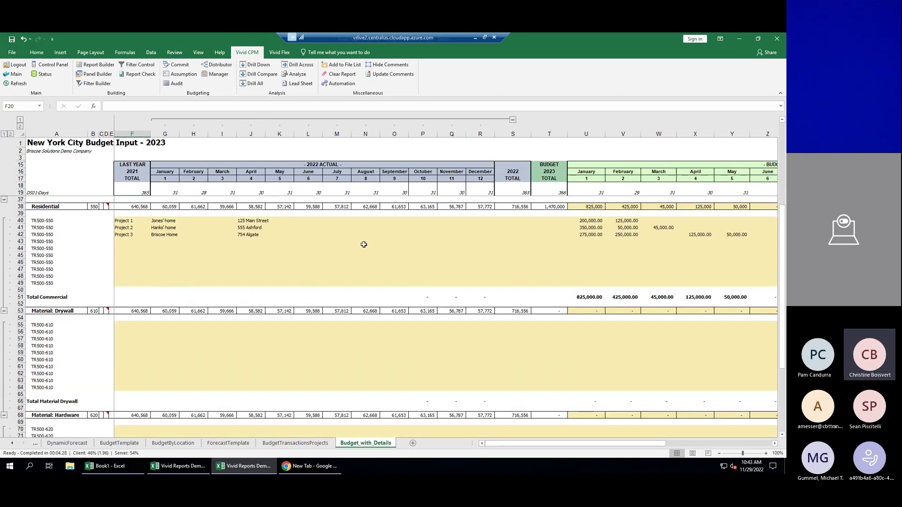
{"action": "scroll", "coordinate": [479, 362], "scroll_direction": "up", "scroll_amount": 3}
{"action": "scroll", "coordinate": [480, 362], "scroll_direction": "up", "scroll_amount": 3}
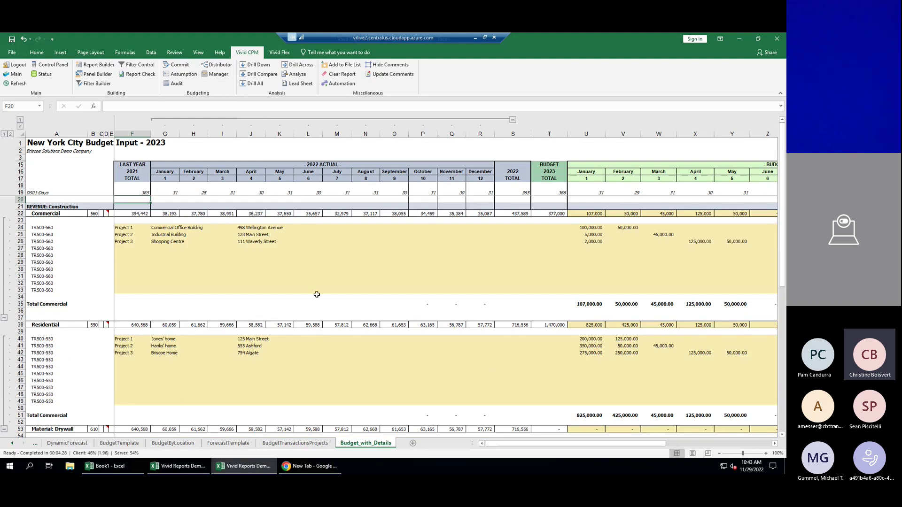
Add Project 4 under Residential with its home name, address and a 150,000 January budget.
{"action": "left_click", "coordinate": [132, 359]}
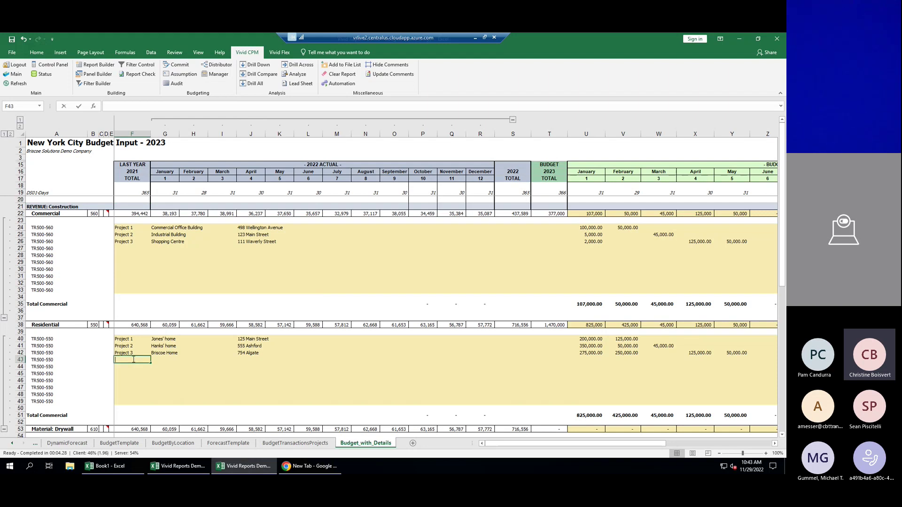
{"action": "type", "text": "Project 4"}
{"action": "left_click", "coordinate": [165, 358]}
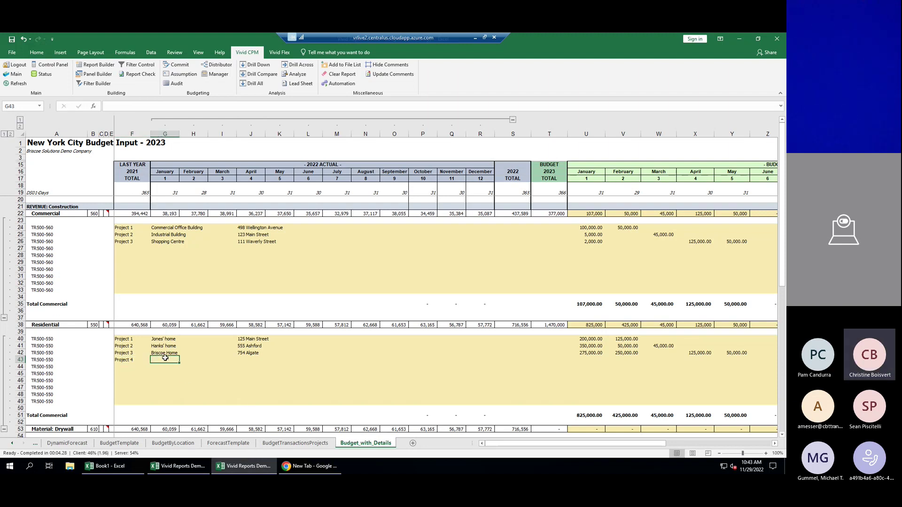
{"action": "type", "text": "Boisvert Home"}
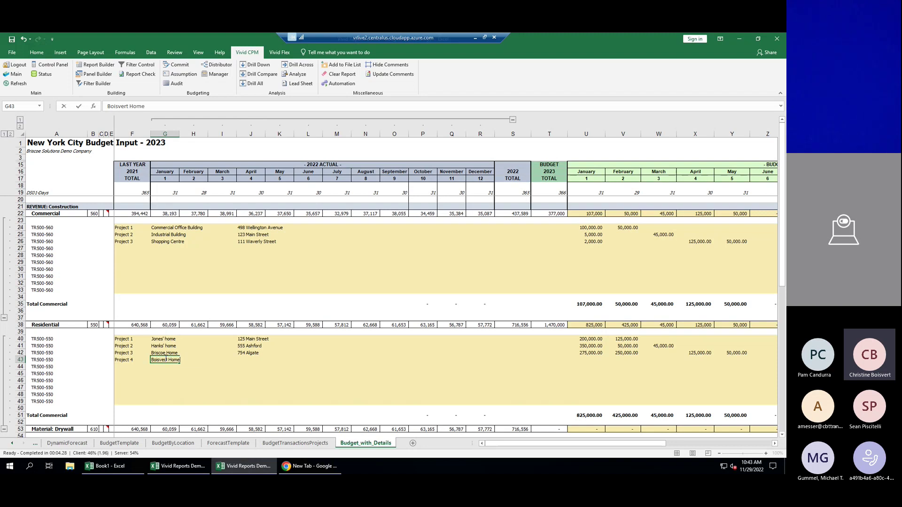
{"action": "left_click", "coordinate": [264, 360]}
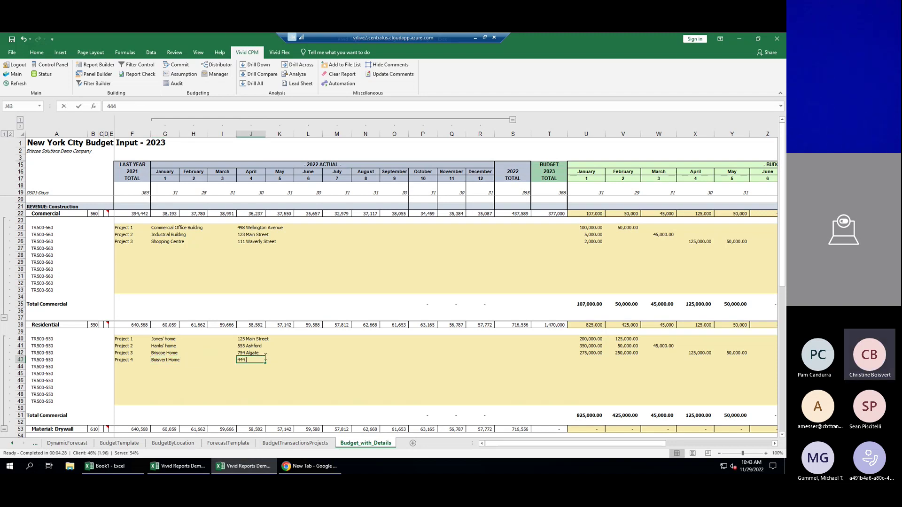
{"action": "key", "text": "Return"}
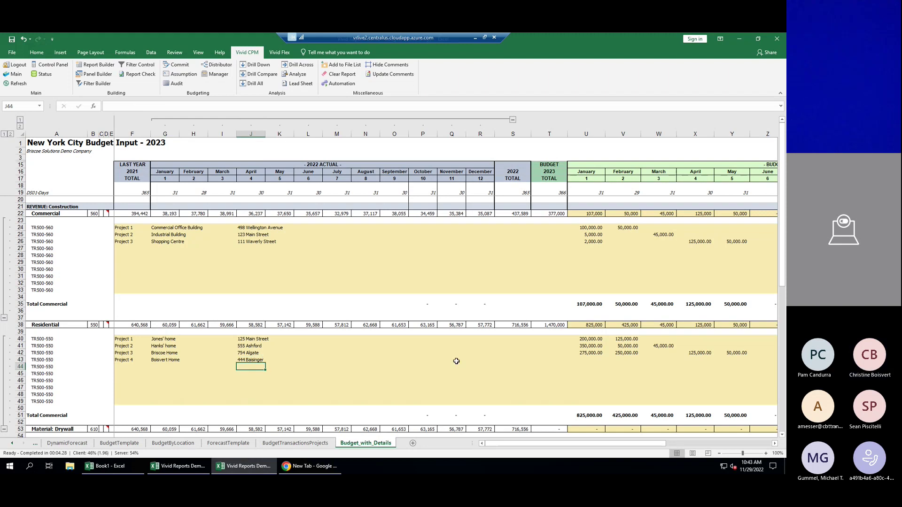
{"action": "left_click", "coordinate": [590, 360]}
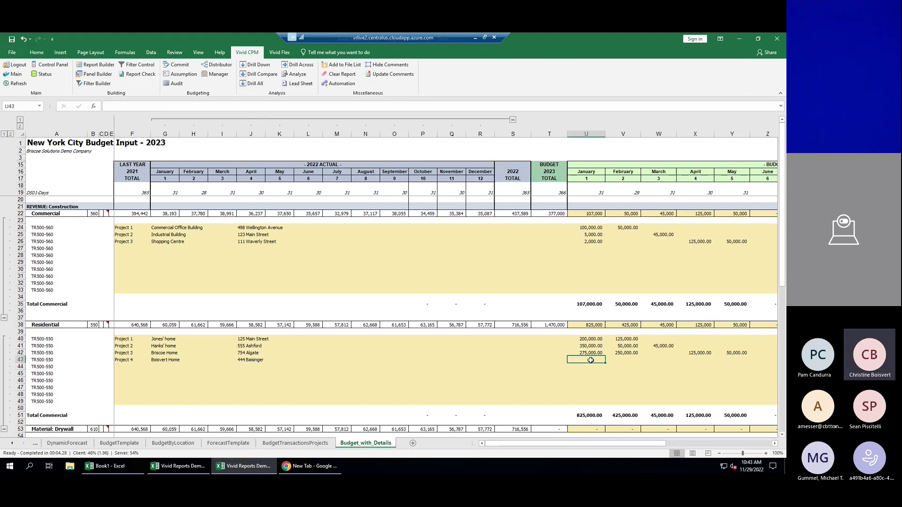
{"action": "type", "text": "150,00"}
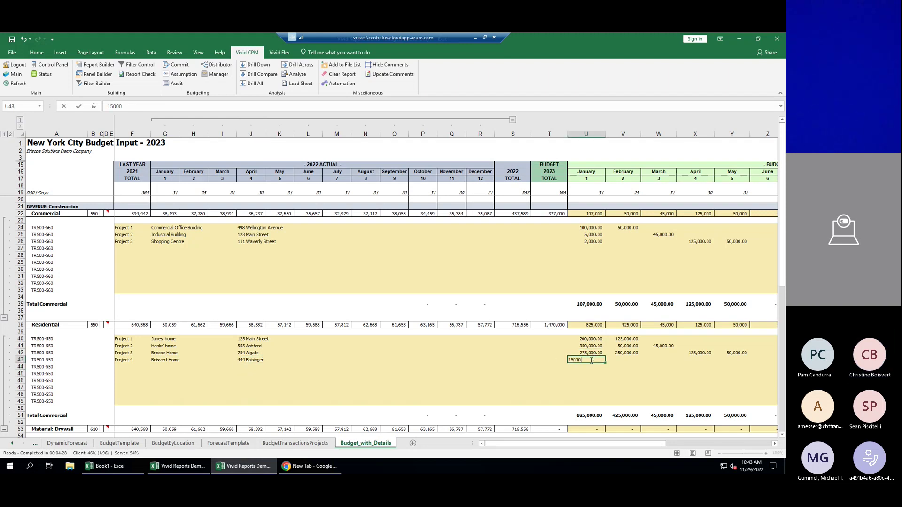
{"action": "type", "text": "0"}
{"action": "key", "text": "Tab"}
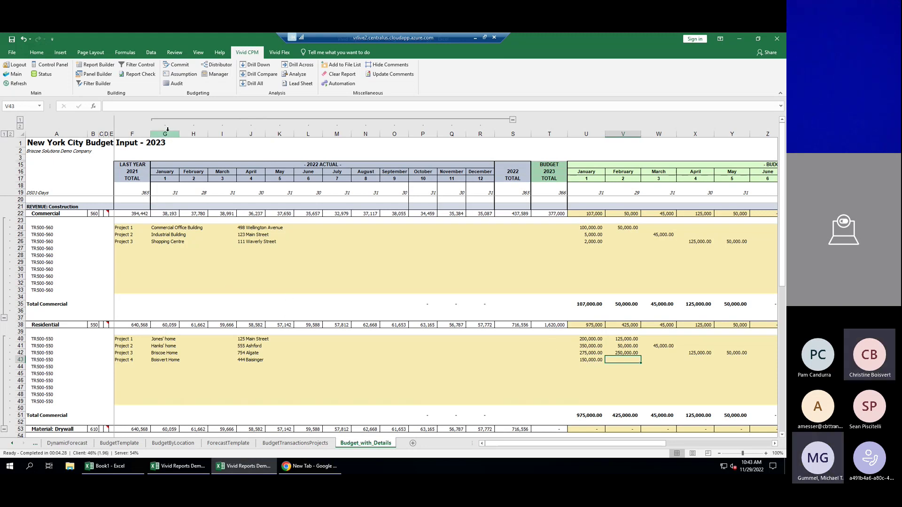
Commit the budget to the database and confirm with Yes.
{"action": "left_click", "coordinate": [183, 66]}
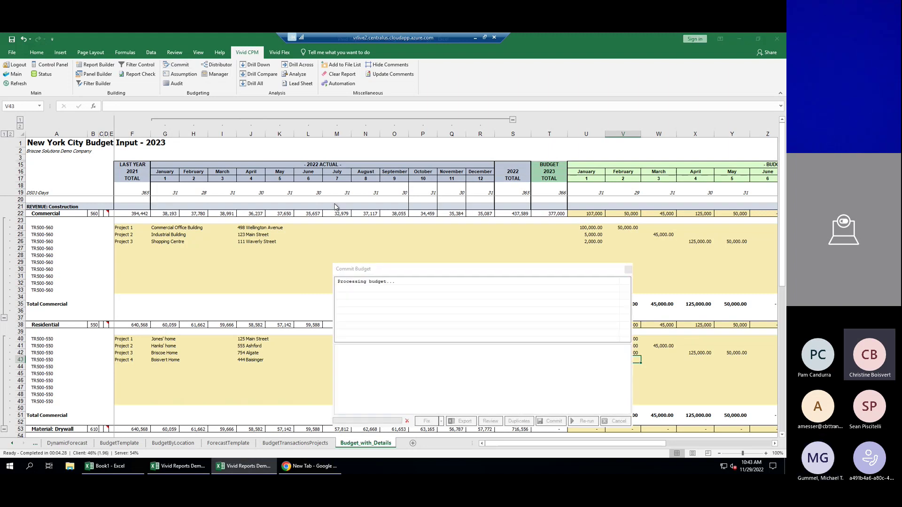
{"action": "left_click", "coordinate": [552, 421]}
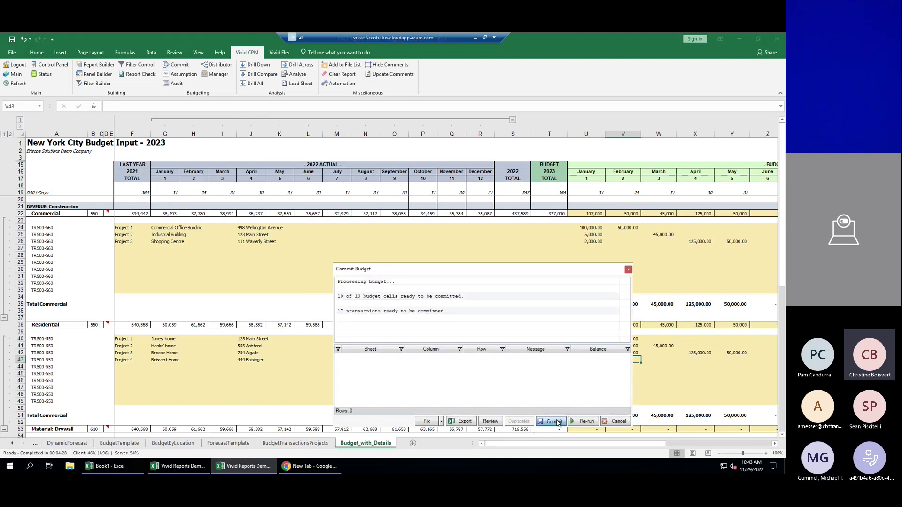
{"action": "left_click", "coordinate": [556, 401]}
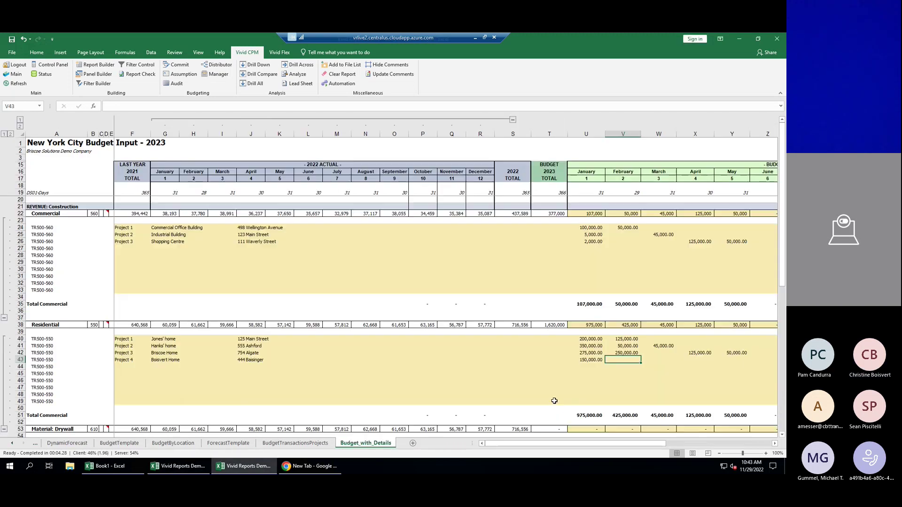
Refresh BudgetTemplate and drill down on January Residential's 975,000 to its four project transactions.
{"action": "left_click", "coordinate": [105, 444]}
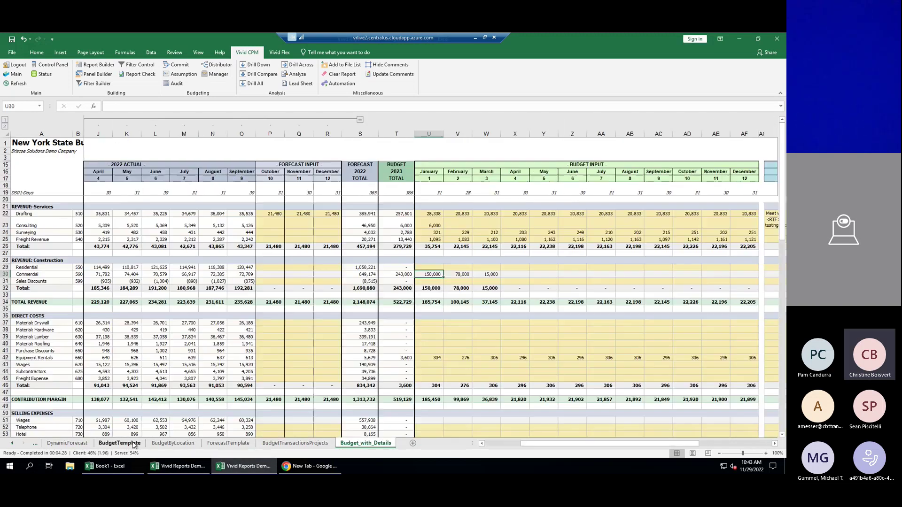
{"action": "left_click", "coordinate": [16, 84]}
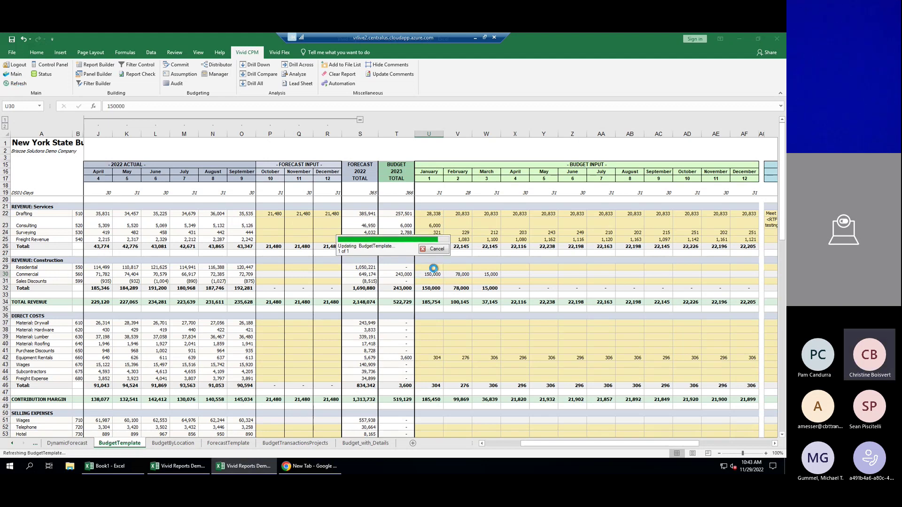
{"action": "left_click", "coordinate": [435, 268]}
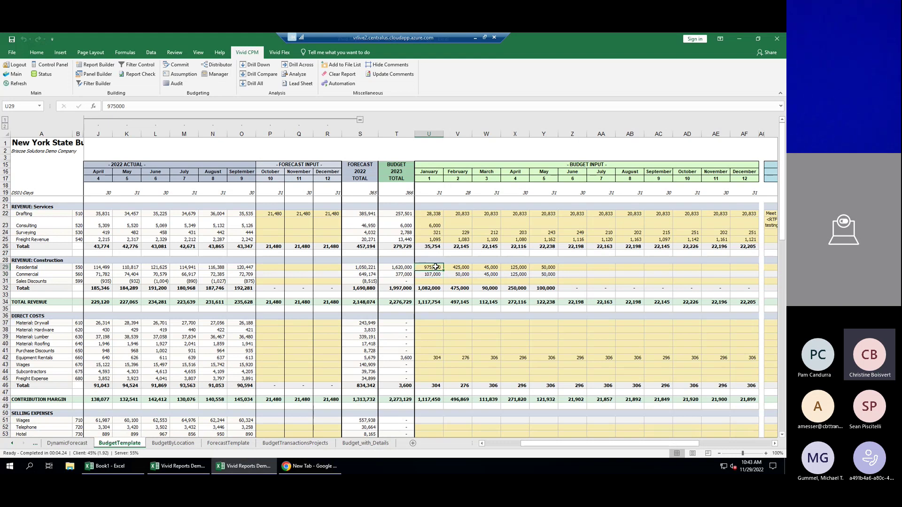
{"action": "left_click", "coordinate": [252, 64]}
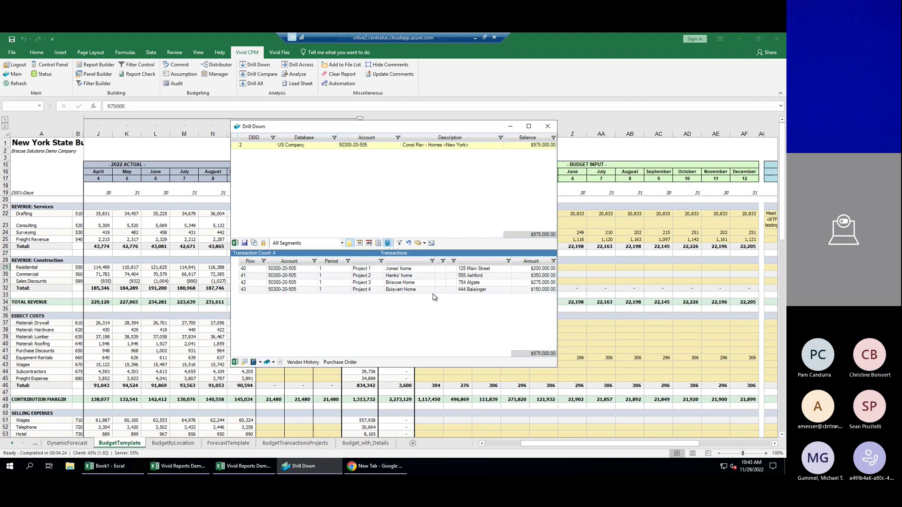
Close the Drill Down detail window over the BudgetTemplate sheet.
{"action": "left_click", "coordinate": [547, 127]}
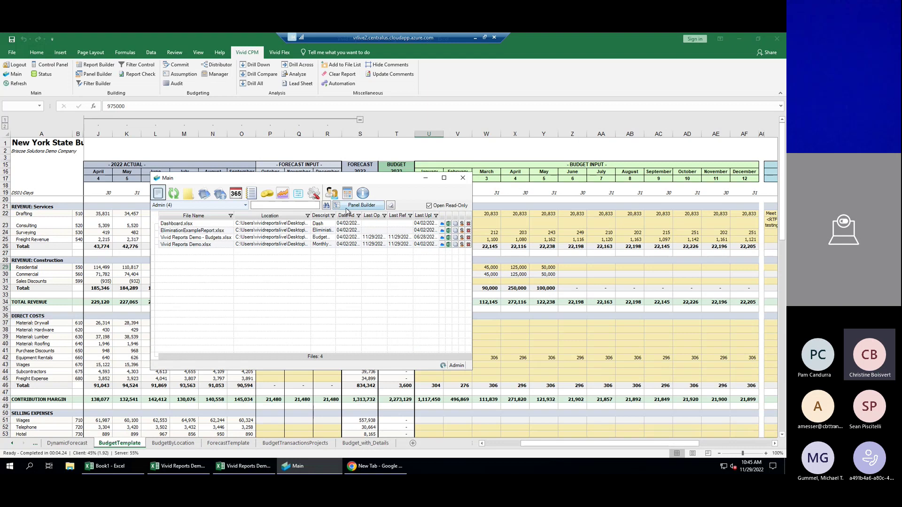
Show Budget Sets in the Main window and select the US Company / Budget / 2023 set.
{"action": "left_click", "coordinate": [348, 194]}
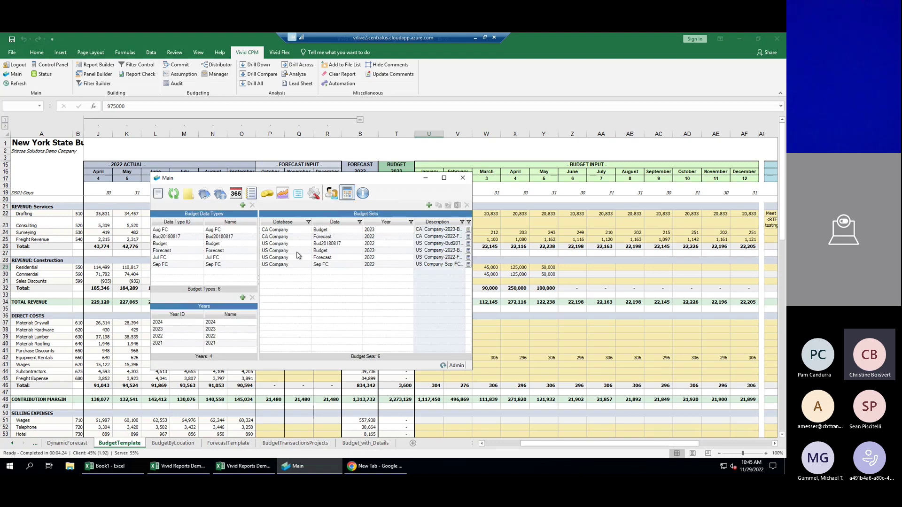
{"action": "left_click", "coordinate": [336, 252]}
Export the US Company 2023 Budget balances to a Balances sheet in a new Excel workbook.
{"action": "left_click", "coordinate": [457, 206]}
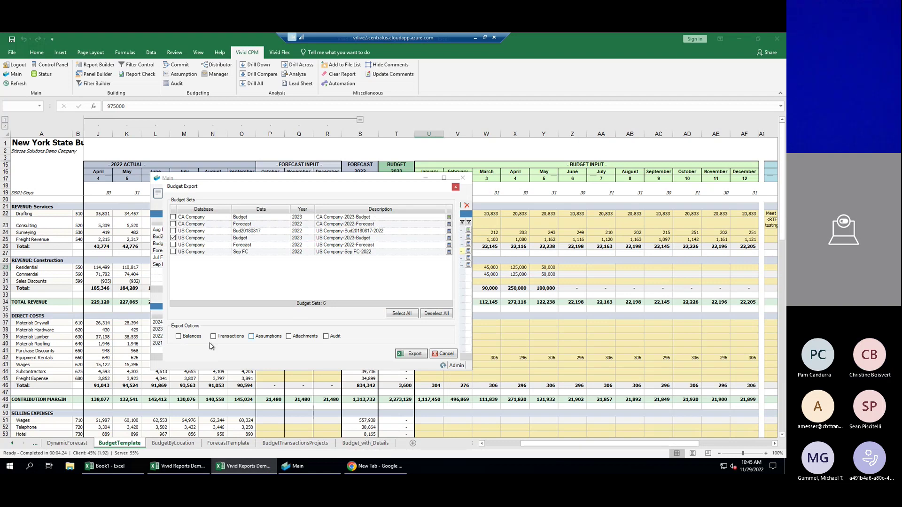
{"action": "left_click", "coordinate": [411, 355]}
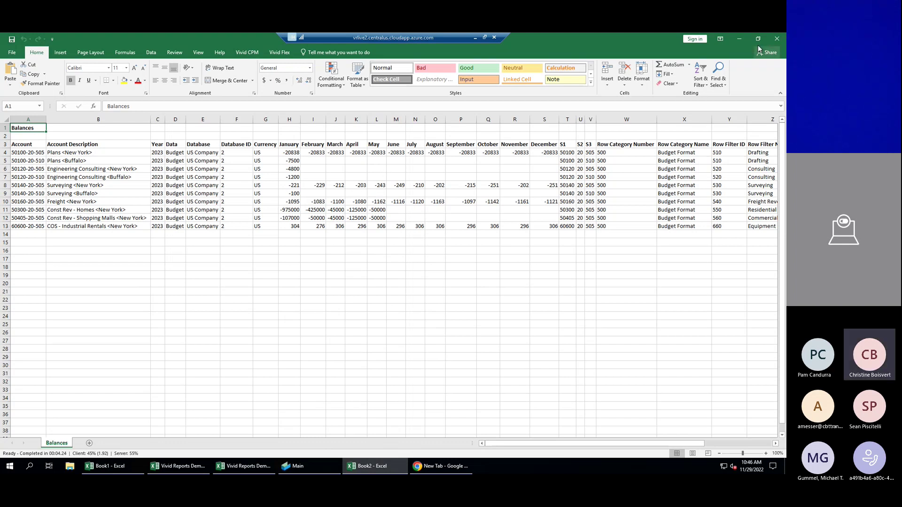
Close Book2 and the Main window, then minimize the remote desktop to show PowerPoint slide 13.
{"action": "left_click", "coordinate": [776, 40]}
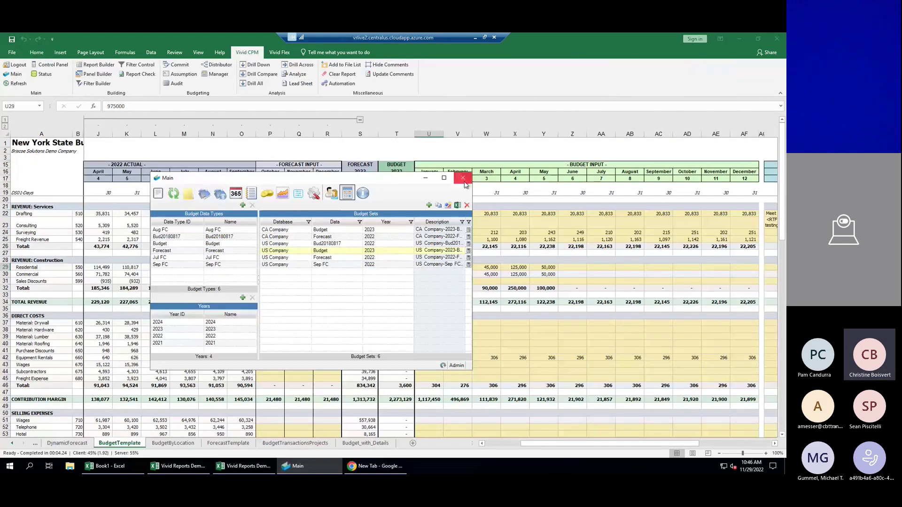
{"action": "left_click", "coordinate": [463, 177]}
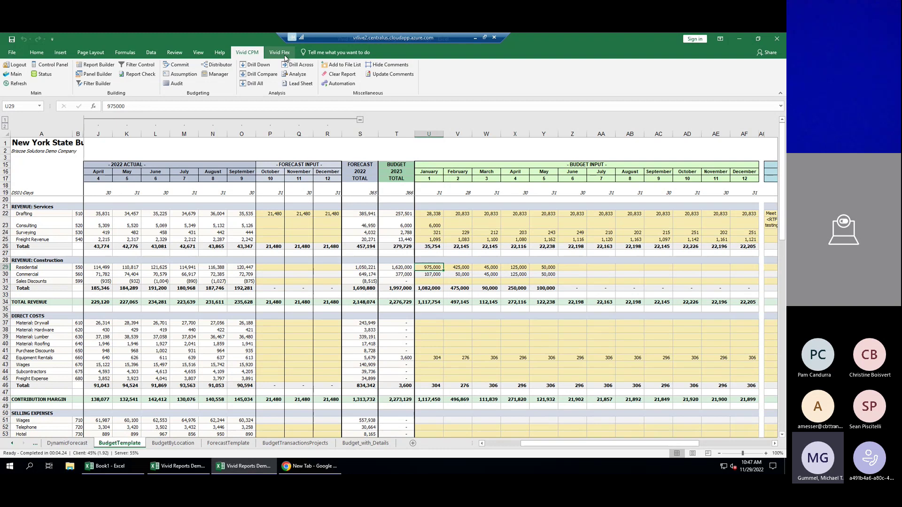
{"action": "left_click", "coordinate": [474, 37]}
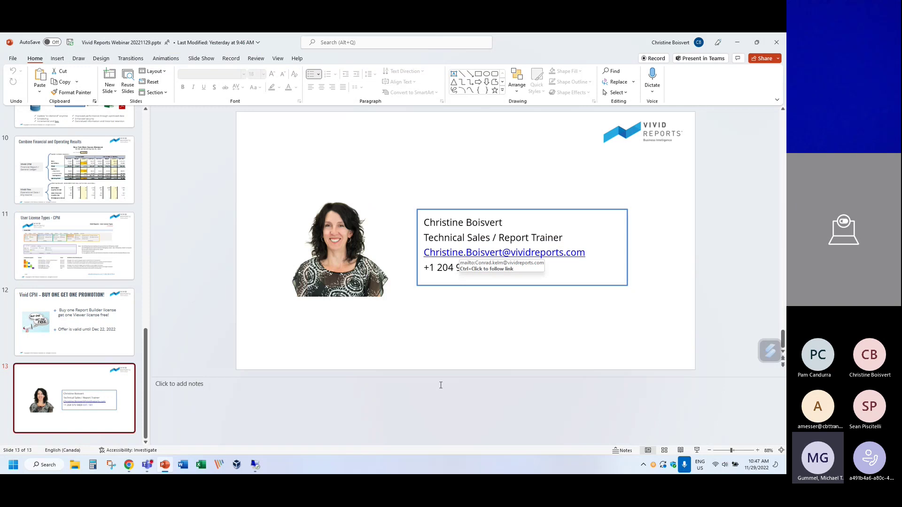